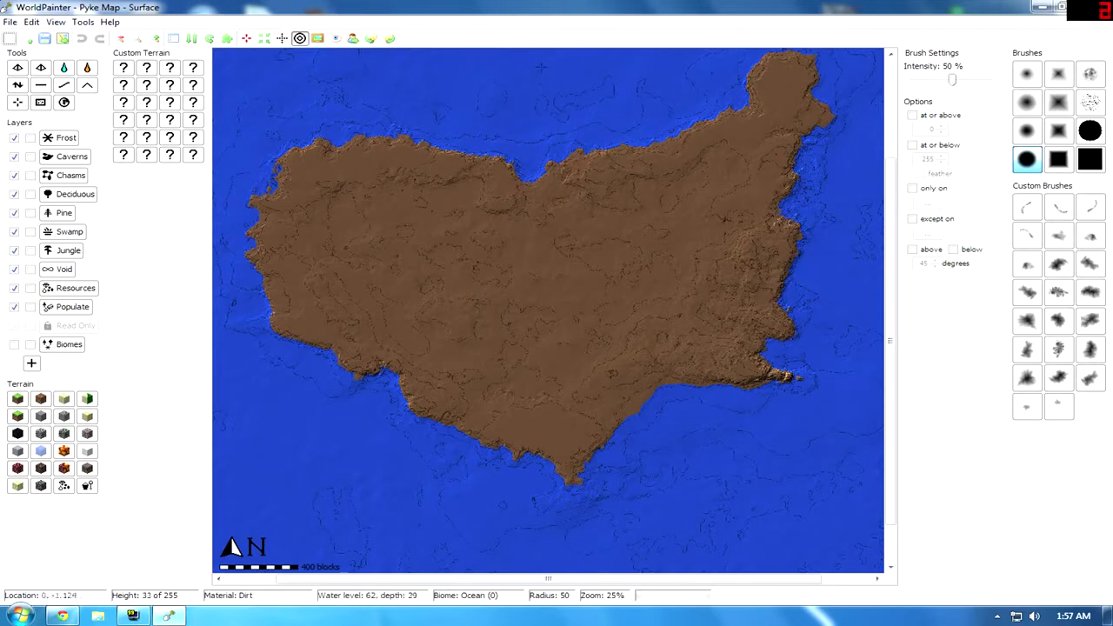
- Survey the island's terrain, from the northern bay along the east coast to the flat plain at the southern tip
{"action": "middle_click_drag", "start_coordinate": [532, 239], "coordinate": [579, 190]}
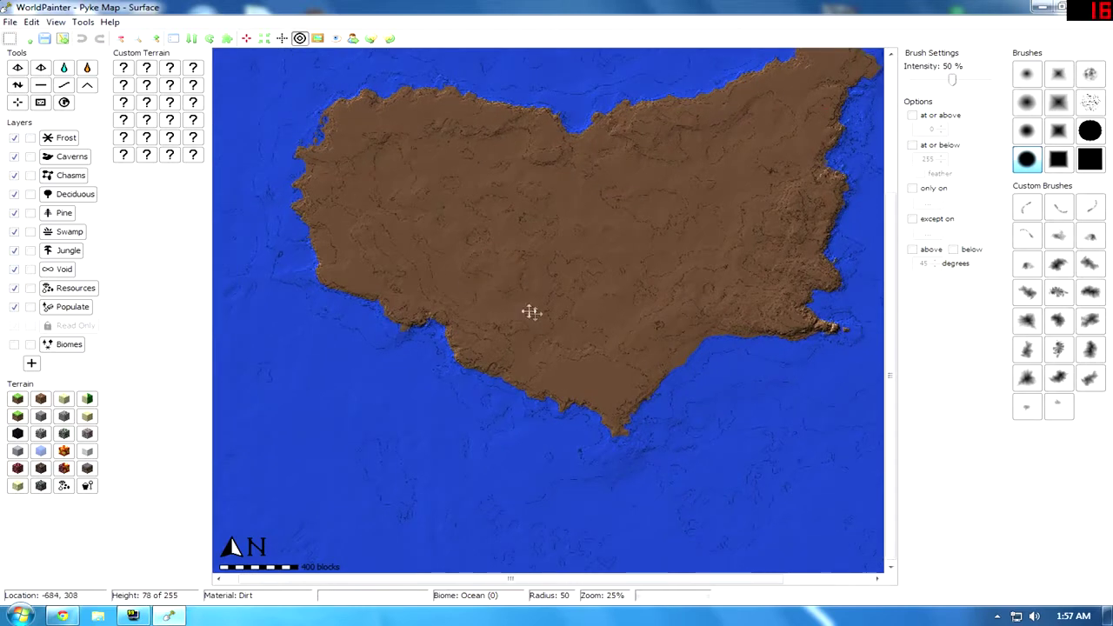
{"action": "middle_click_drag", "start_coordinate": [527, 310], "coordinate": [538, 321]}
{"action": "scroll", "coordinate": [539, 321], "scroll_direction": "up", "scroll_amount": 1}
{"action": "middle_click_drag", "start_coordinate": [432, 319], "coordinate": [360, 107]}
{"action": "middle_click_drag", "start_coordinate": [703, 236], "coordinate": [414, 173]}
{"action": "middle_click_drag", "start_coordinate": [667, 193], "coordinate": [383, 260]}
{"action": "middle_click_drag", "start_coordinate": [658, 137], "coordinate": [542, 363]}
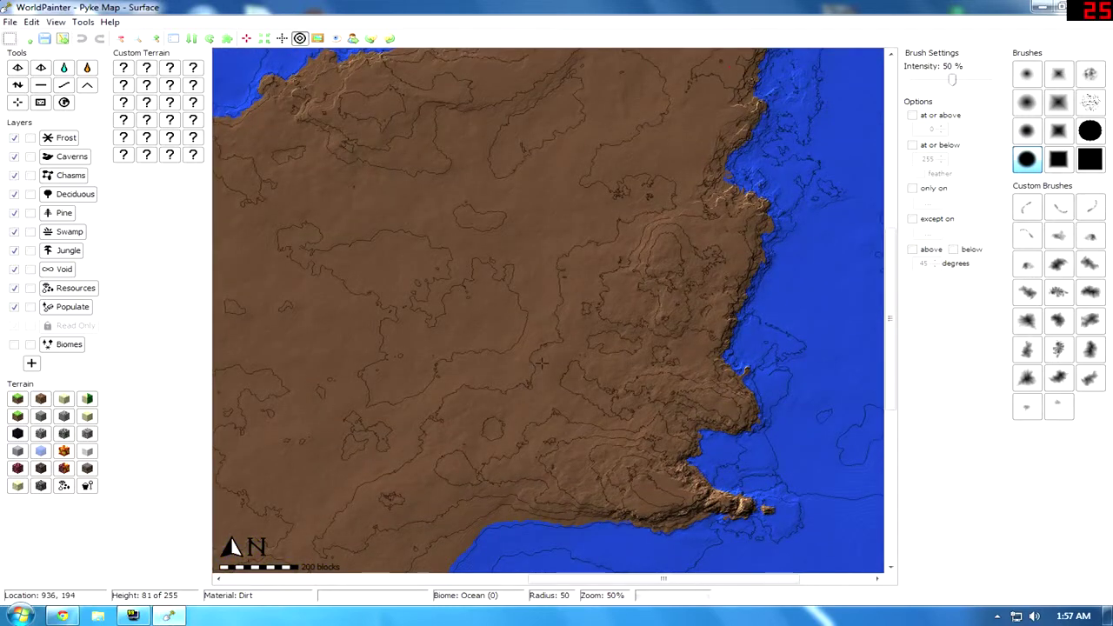
{"action": "middle_click_drag", "start_coordinate": [540, 363], "coordinate": [605, 291]}
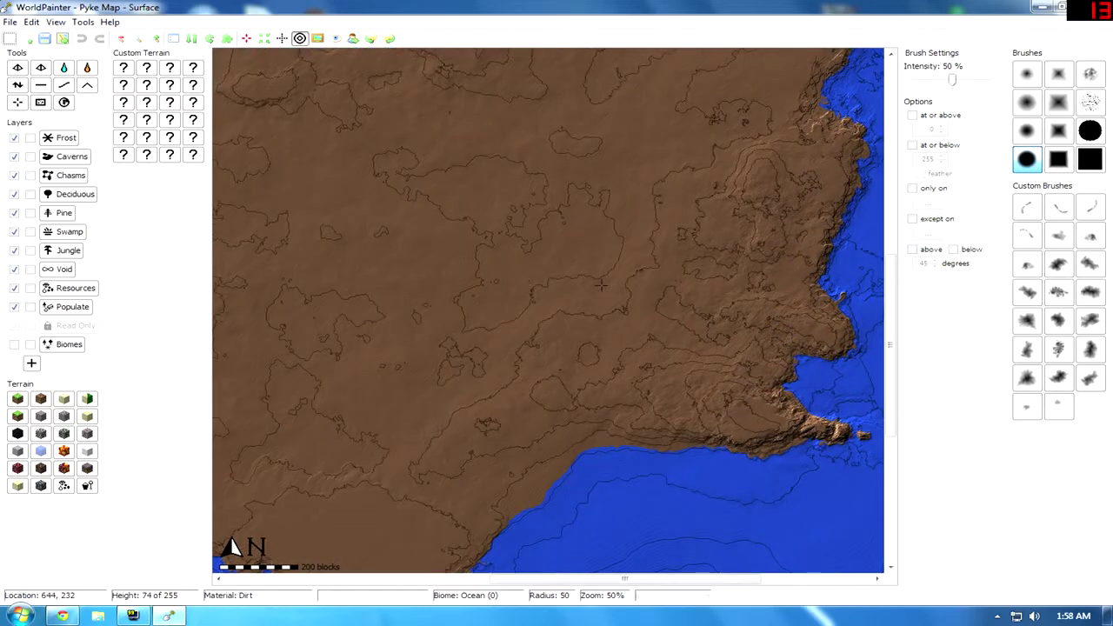
{"action": "middle_click_drag", "start_coordinate": [463, 301], "coordinate": [639, 164]}
{"action": "middle_click_drag", "start_coordinate": [577, 374], "coordinate": [523, 224]}
{"action": "scroll", "coordinate": [523, 221], "scroll_direction": "up", "scroll_amount": 2}
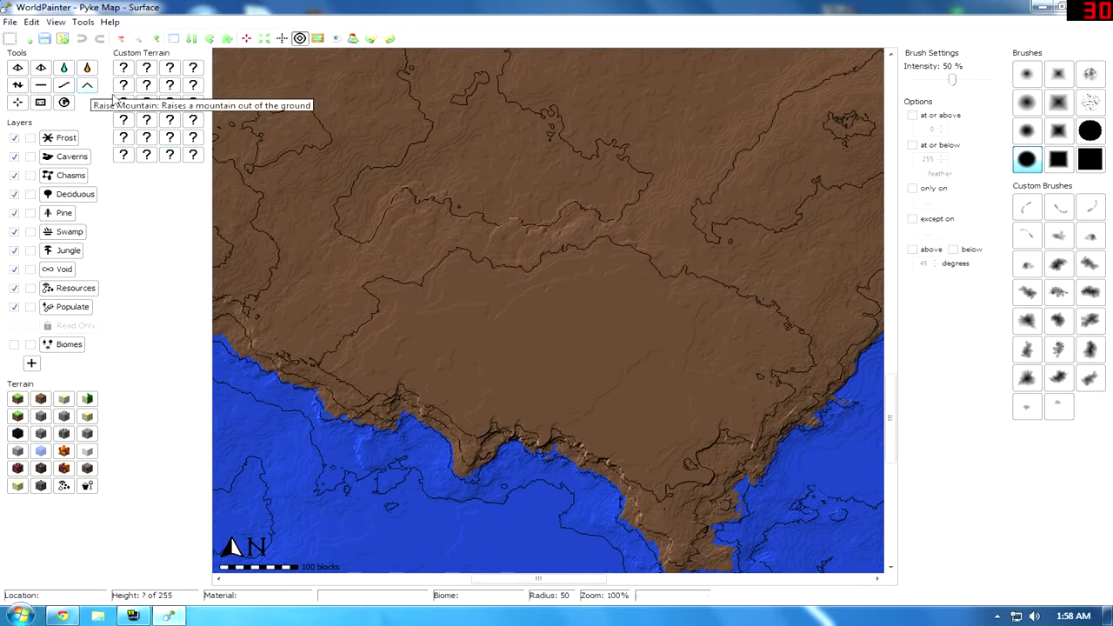
- Raise a broad, rounded mountain in the middle of the southern plain using Raise Mountain with radius 113 and 100% intensity
{"action": "left_click", "coordinate": [87, 84]}
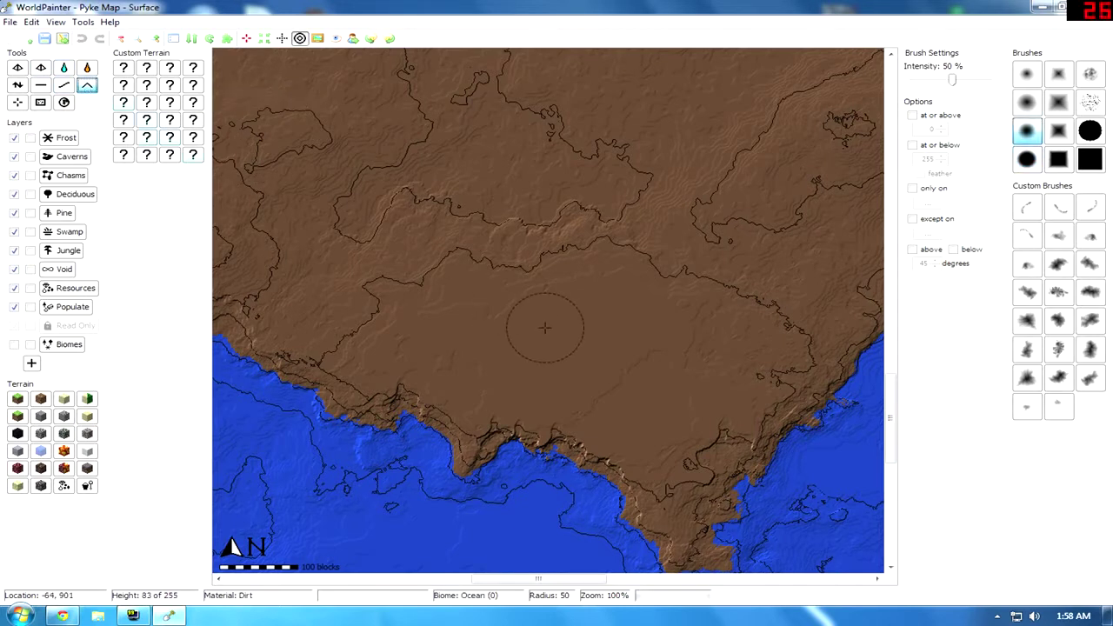
{"action": "left_click_drag", "start_coordinate": [565, 334], "coordinate": [565, 335]}
{"action": "scroll", "coordinate": [565, 336], "scroll_direction": "up", "scroll_amount": 8}
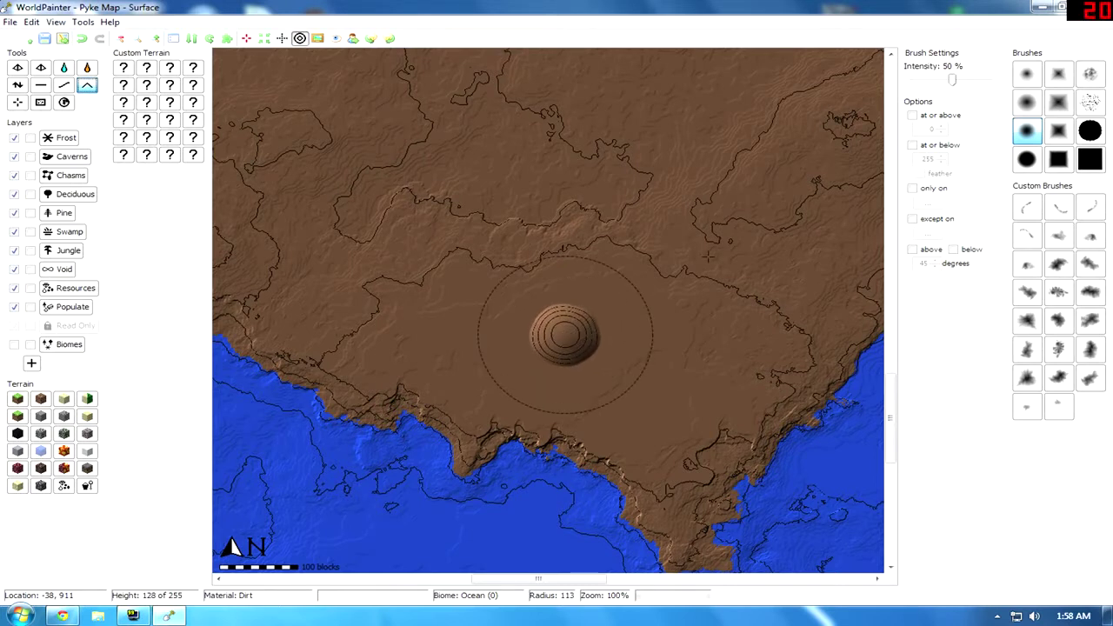
{"action": "left_click_drag", "start_coordinate": [953, 80], "coordinate": [992, 80]}
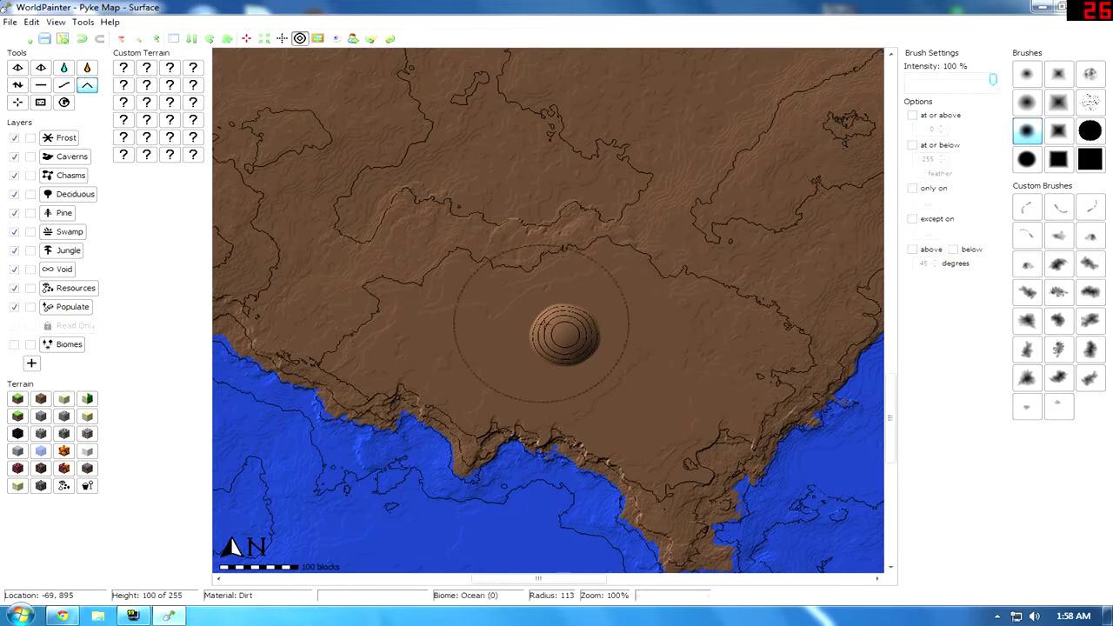
{"action": "left_click_drag", "start_coordinate": [563, 333], "coordinate": [564, 334]}
- Raise two steeper conical mountains east and west of the rounded one, using the two more sharply peaked round brushes at radius 73
{"action": "left_click", "coordinate": [1029, 103]}
{"action": "scroll", "coordinate": [648, 329], "scroll_direction": "down", "scroll_amount": 4}
{"action": "left_click_drag", "start_coordinate": [648, 329], "coordinate": [648, 329]}
{"action": "left_click", "coordinate": [1028, 74]}
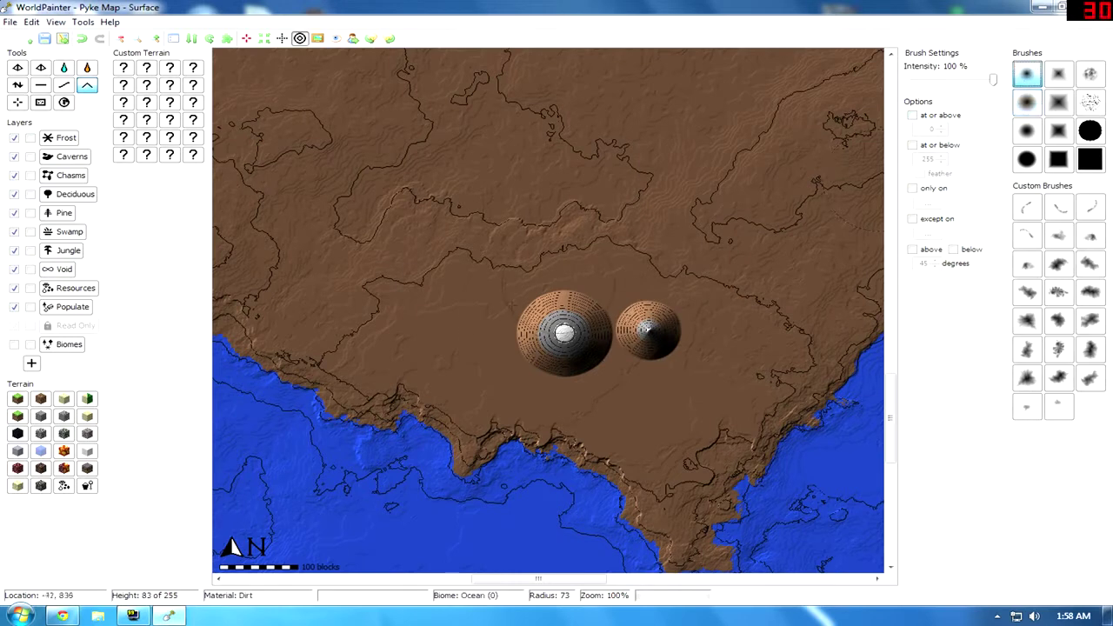
{"action": "left_click_drag", "start_coordinate": [461, 339], "coordinate": [461, 340]}
{"action": "scroll", "coordinate": [461, 340], "scroll_direction": "up", "scroll_amount": 3}
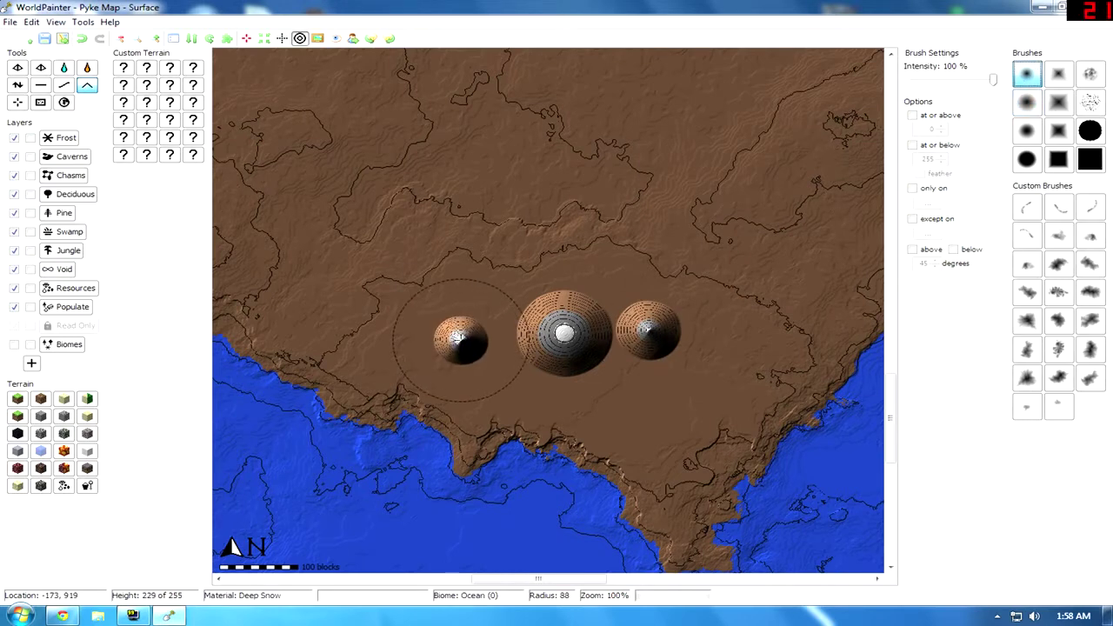
- Examine the shapes of the three test mountains in the 3D view, and close it
{"action": "left_click", "coordinate": [55, 21]}
{"action": "left_click", "coordinate": [112, 179]}
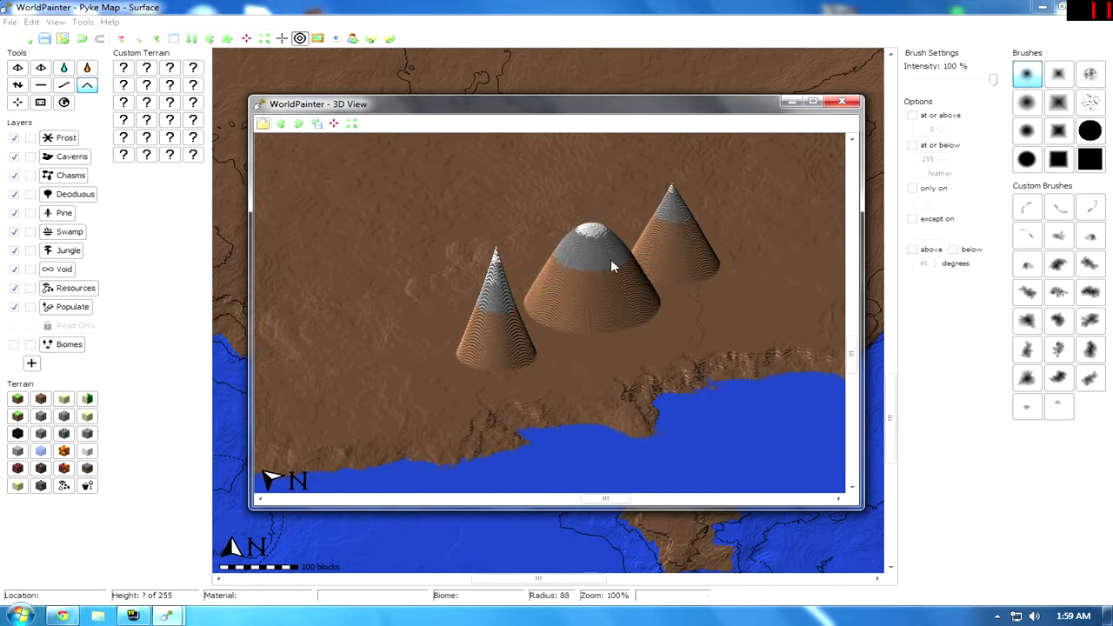
{"action": "left_click", "coordinate": [842, 105]}
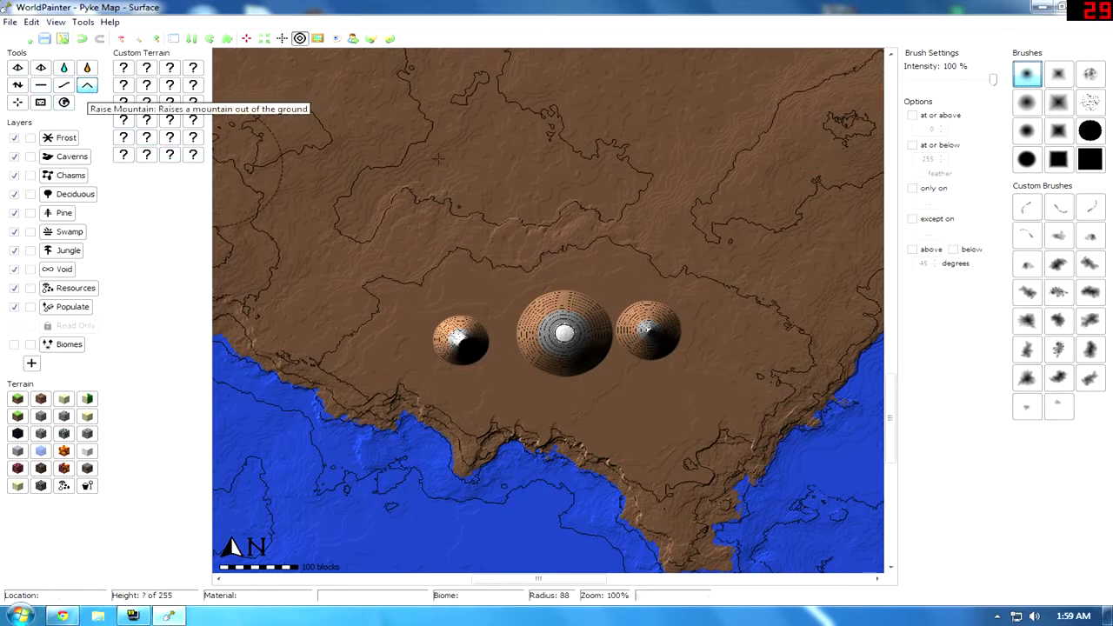
- Raise a craggy mountain just south of the cones with an irregular custom brush at radius 139, and inspect it in the 3D view
{"action": "left_click", "coordinate": [1059, 265]}
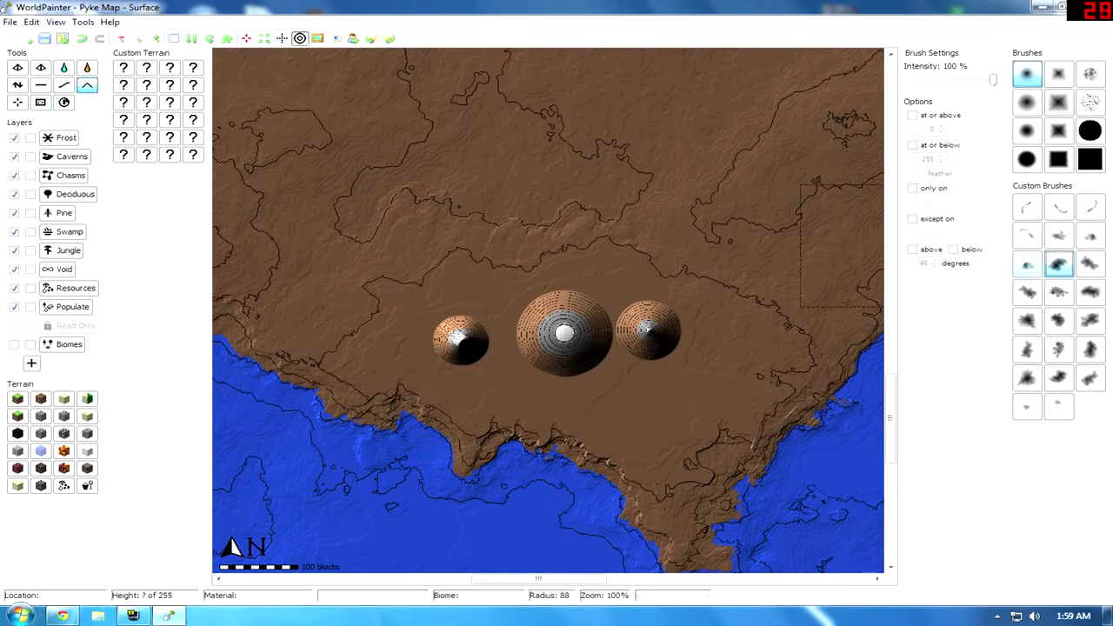
{"action": "left_click_drag", "start_coordinate": [636, 409], "coordinate": [619, 405]}
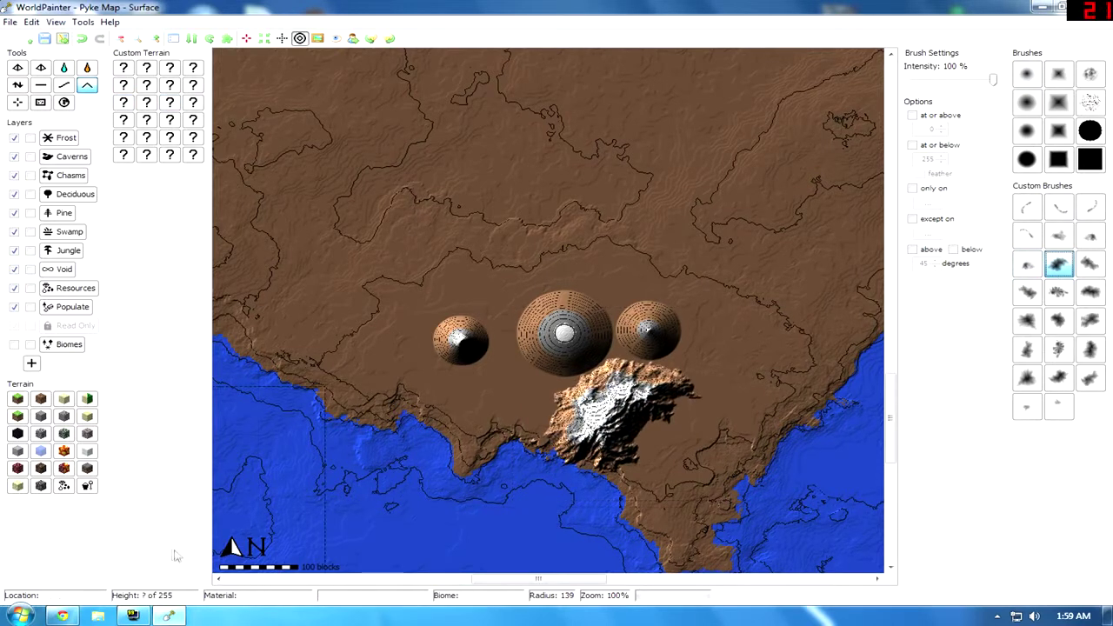
{"action": "left_click", "coordinate": [83, 21]}
{"action": "mouse_move", "coordinate": [56, 22]}
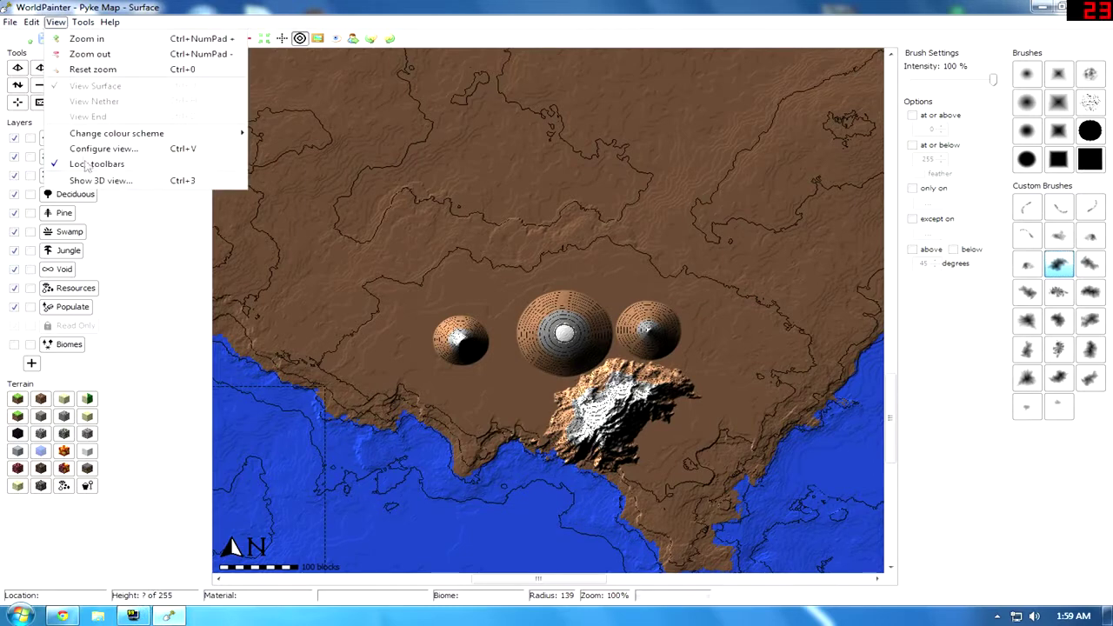
{"action": "left_click", "coordinate": [102, 181]}
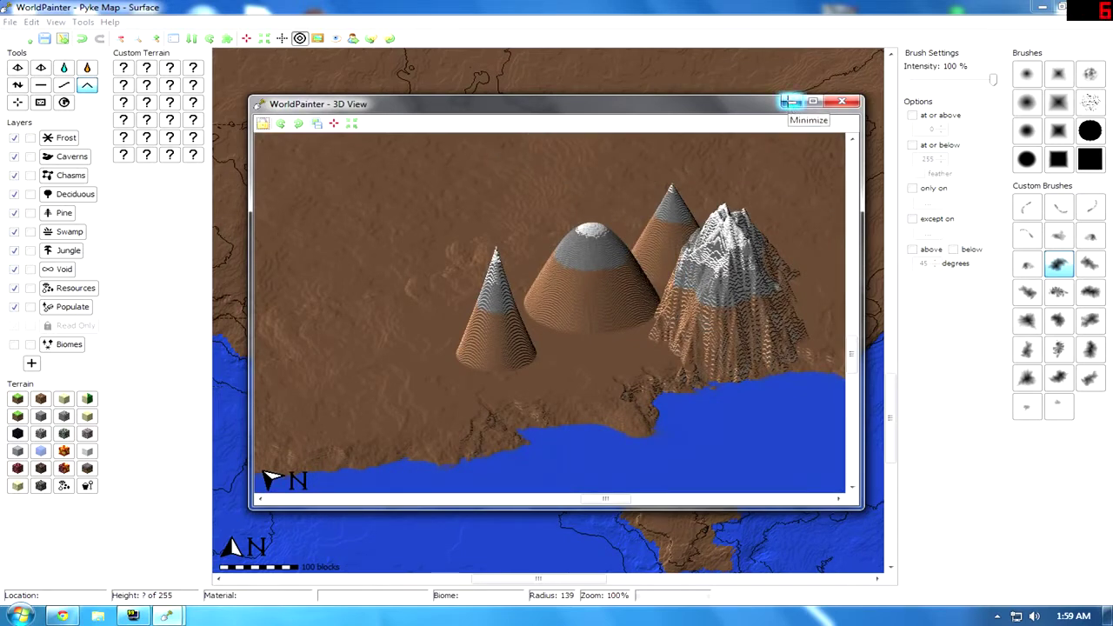
{"action": "left_click", "coordinate": [789, 103]}
- Raise a wide, rugged mountain northwest of the cones with the same custom brush at radius 300, and check it in the 3D view
{"action": "scroll", "coordinate": [555, 200], "scroll_direction": "down", "scroll_amount": 8}
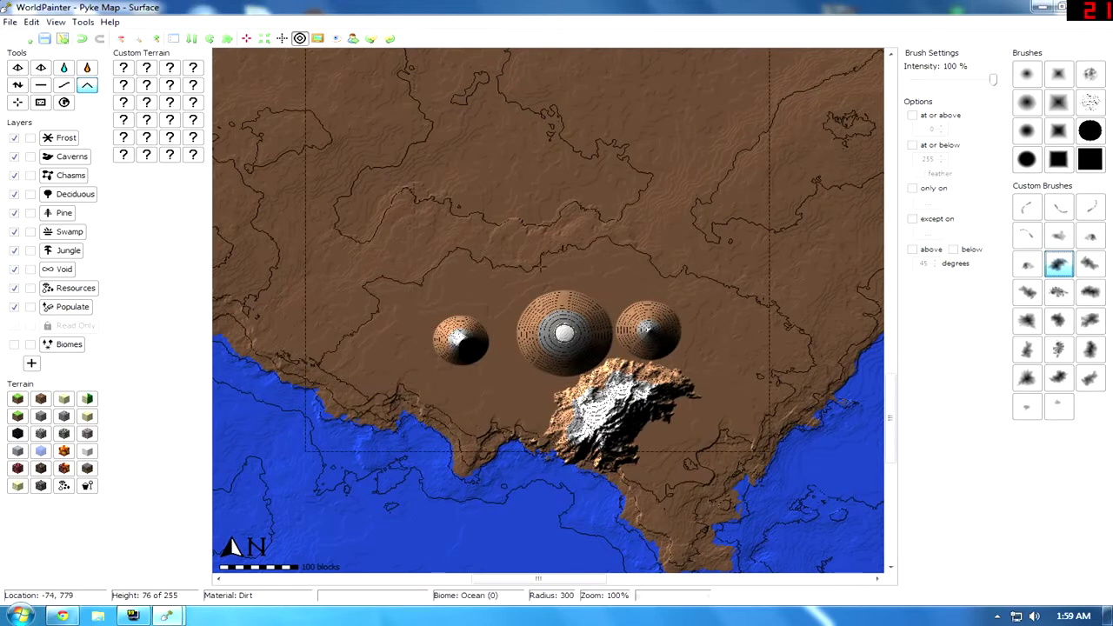
{"action": "left_click", "coordinate": [539, 272]}
{"action": "left_click_drag", "start_coordinate": [540, 270], "coordinate": [541, 271]}
{"action": "mouse_move", "coordinate": [166, 616]}
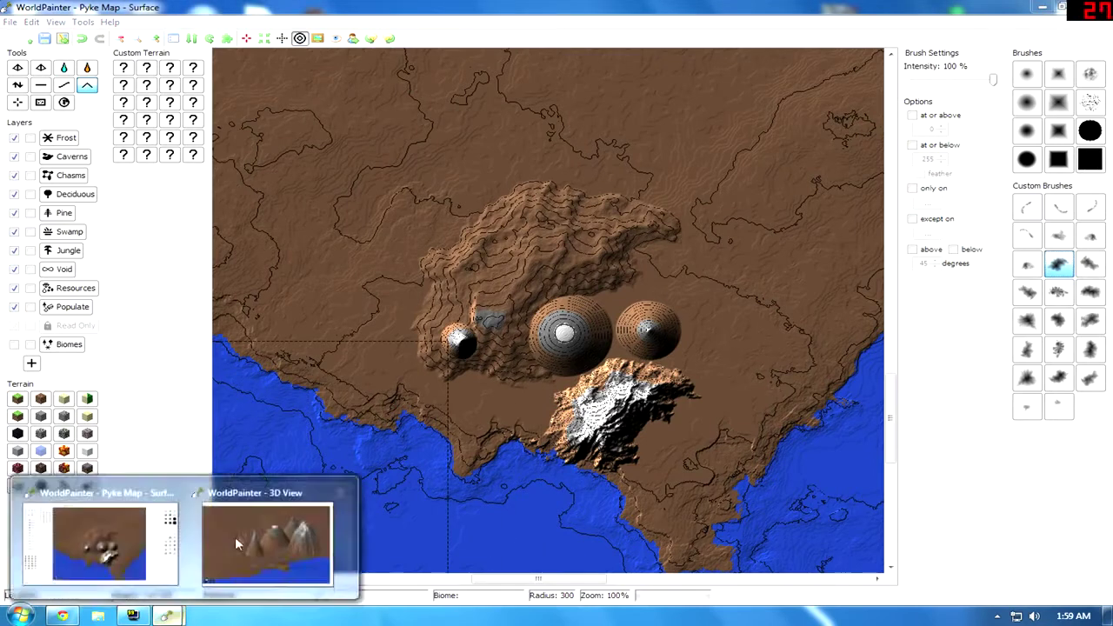
{"action": "left_click", "coordinate": [296, 535]}
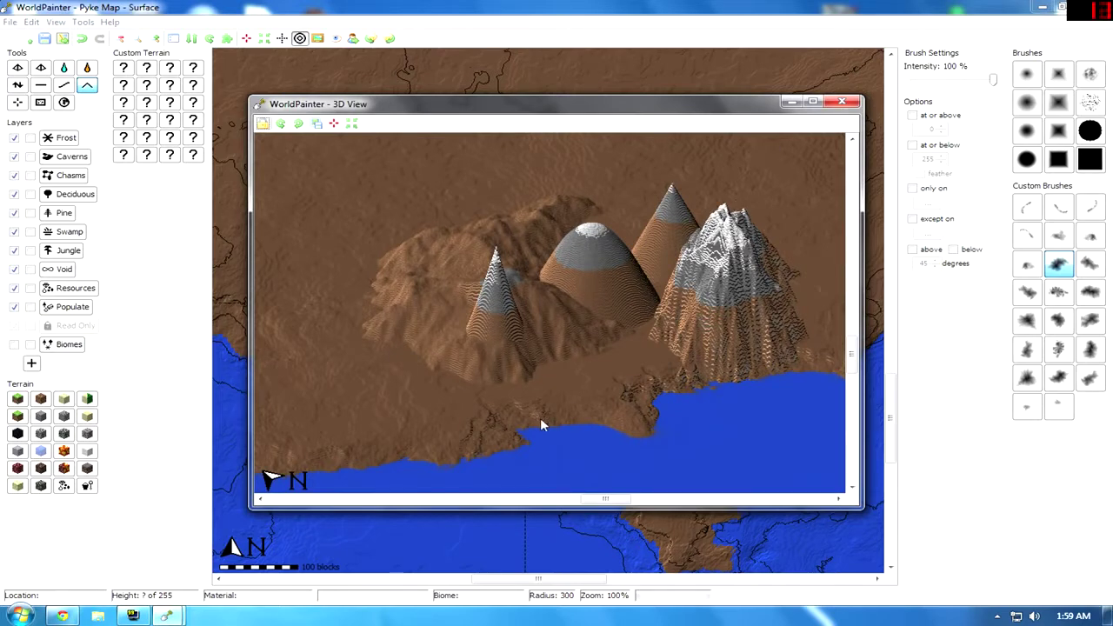
{"action": "left_click", "coordinate": [842, 102]}
- Undo all the test mountains on the southern plain
{"action": "key", "text": "ctrl+z"}
{"action": "key", "text": "ctrl+z"}
{"action": "key", "text": "ctrl+z"}
{"action": "key", "text": "ctrl+z"}
{"action": "key", "text": "ctrl+z"}
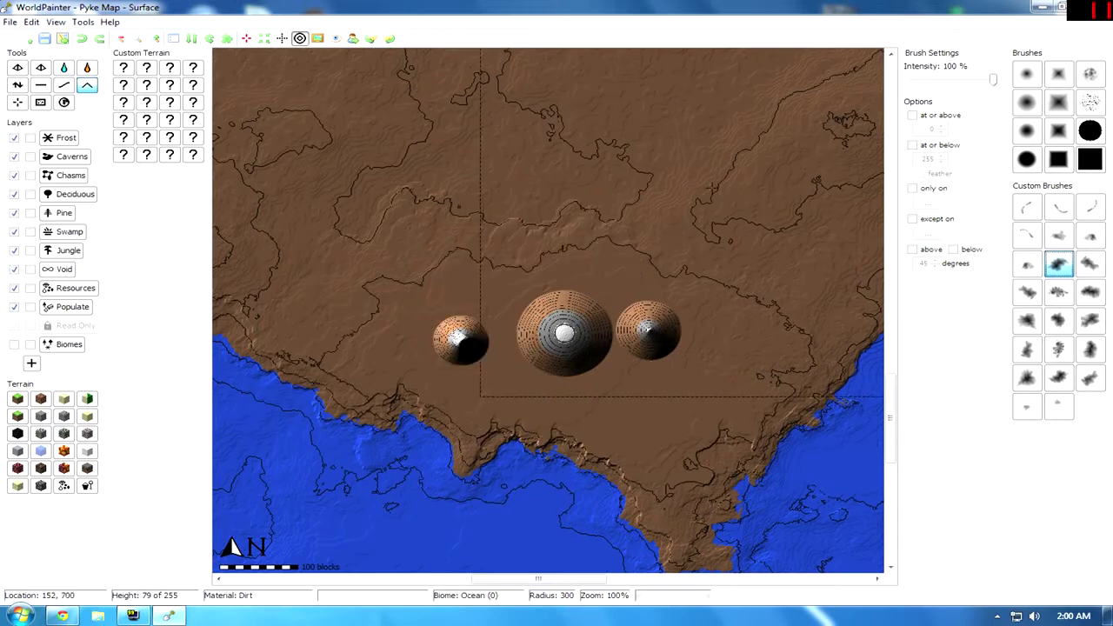
{"action": "key", "text": "ctrl+z"}
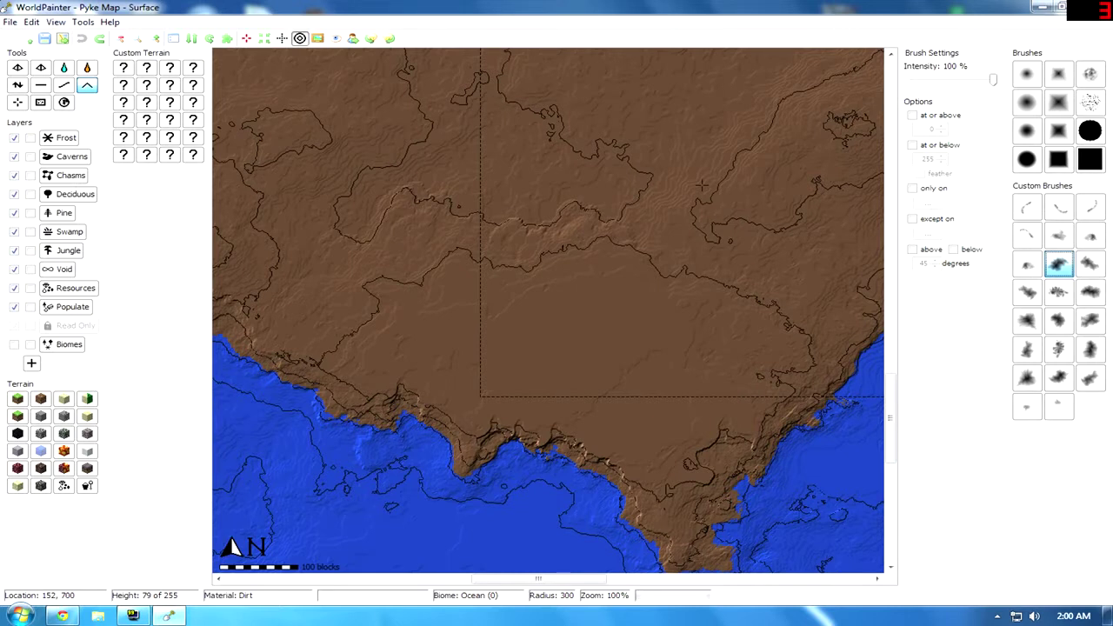
- View the lordsport.png harbour reference in Chrome, and examine the island's northern bay in WorldPainter for comparison
{"action": "left_click", "coordinate": [63, 617]}
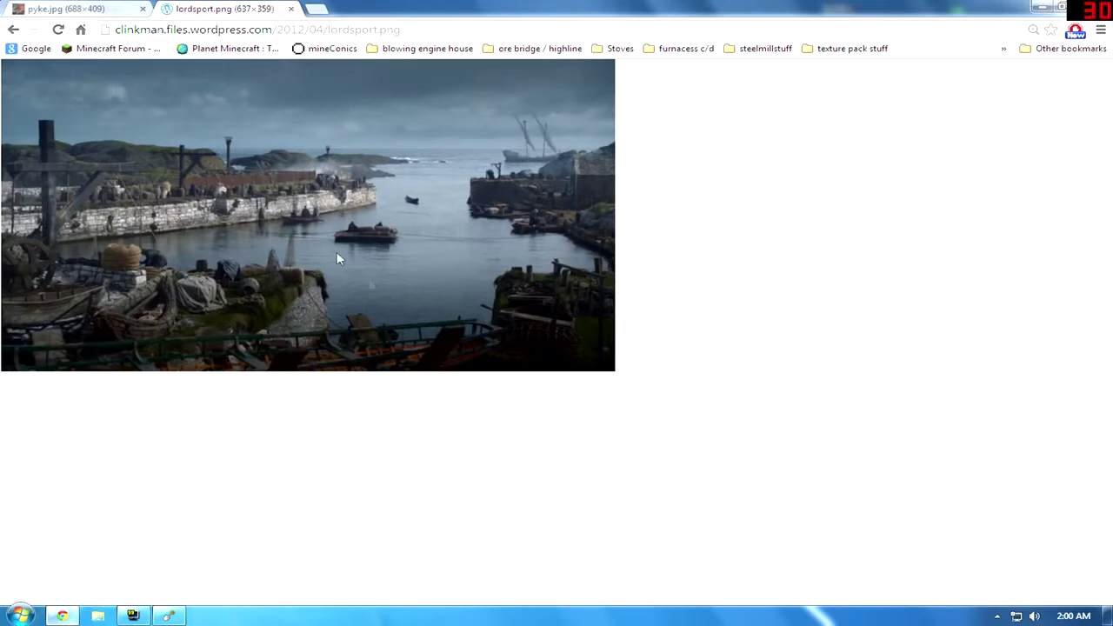
{"action": "left_click", "coordinate": [163, 617]}
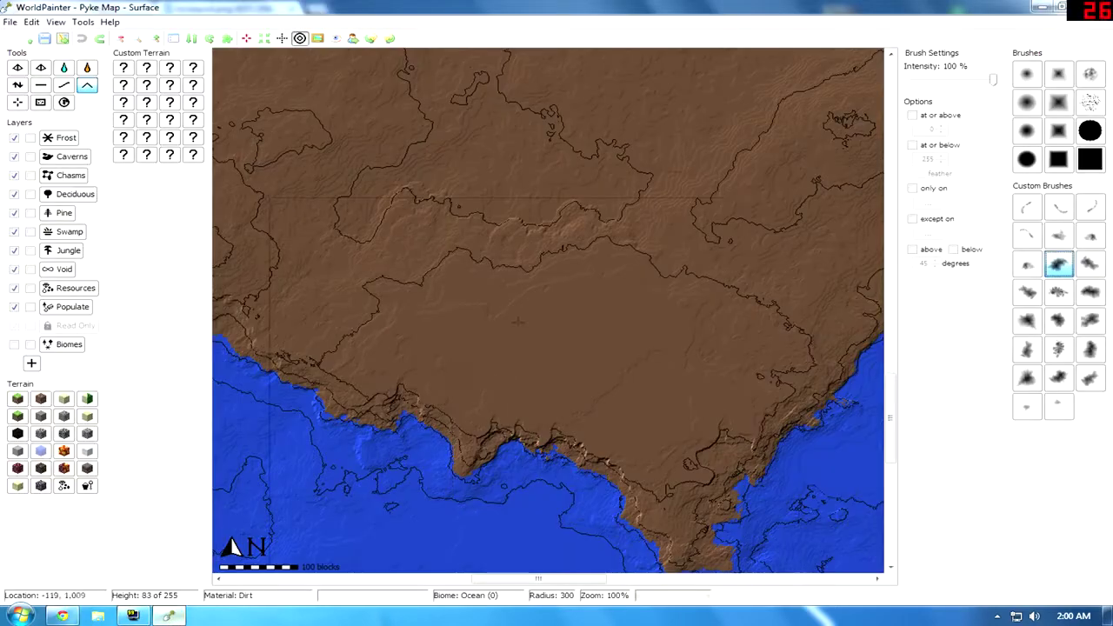
{"action": "middle_click_drag", "start_coordinate": [536, 181], "coordinate": [565, 536]}
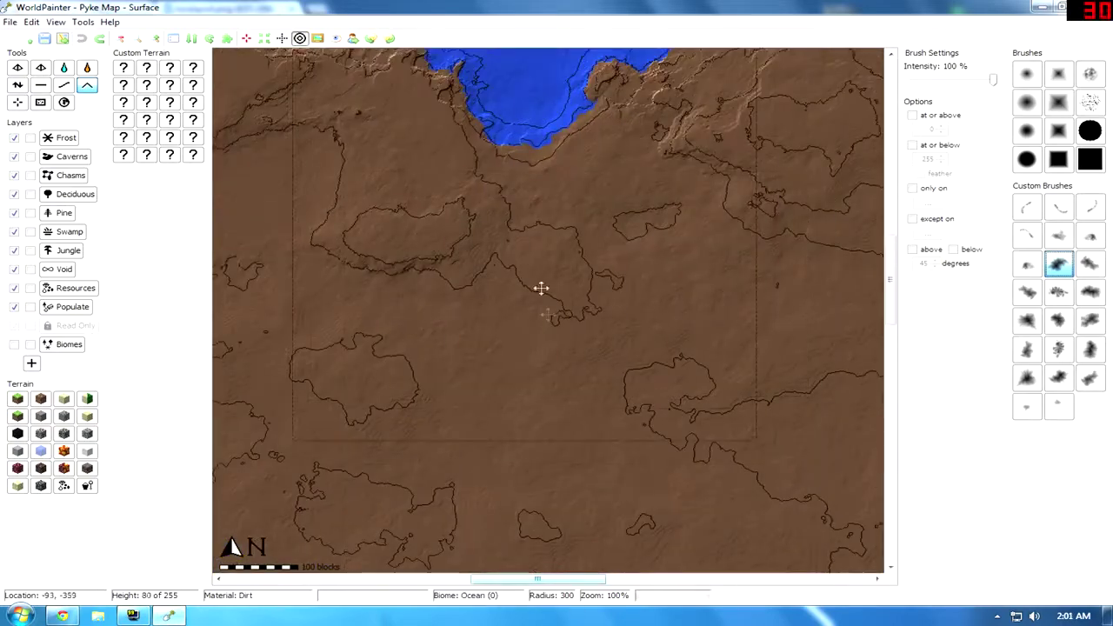
{"action": "middle_click_drag", "start_coordinate": [531, 261], "coordinate": [572, 474]}
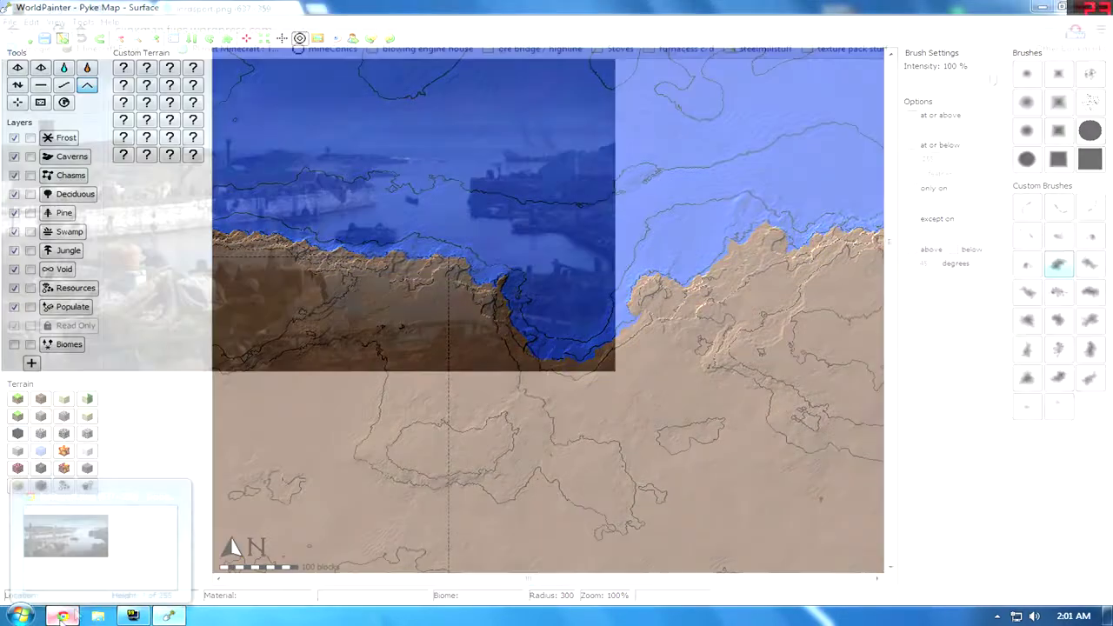
- Switch to Chrome and compare the pyke.jpg castle reference with the lordsport.png harbour image
{"action": "left_click", "coordinate": [125, 557]}
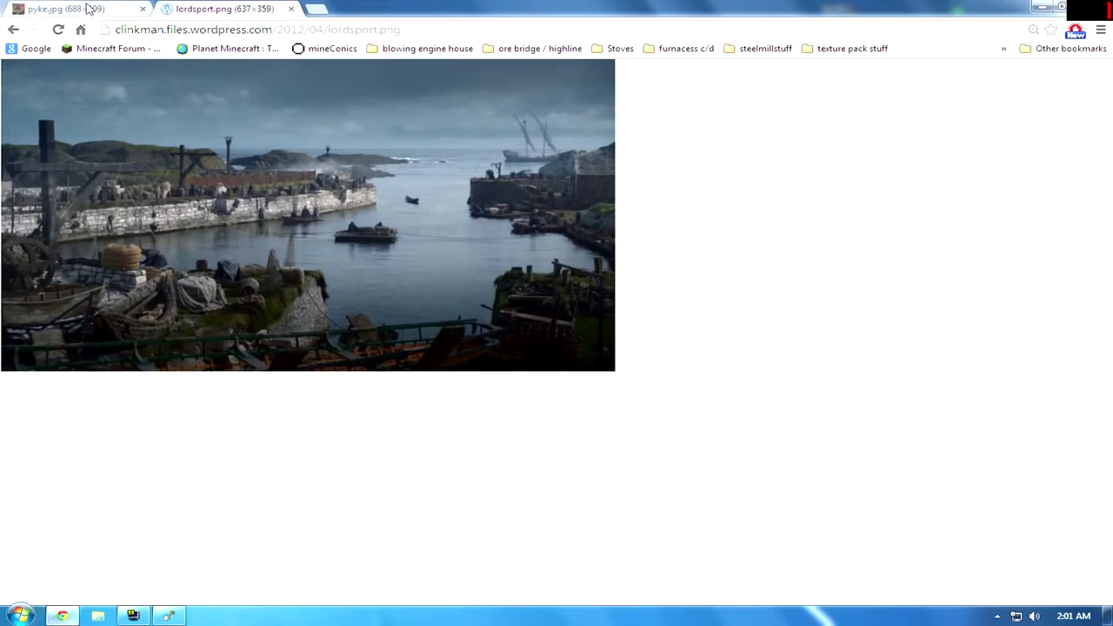
{"action": "left_click", "coordinate": [88, 8]}
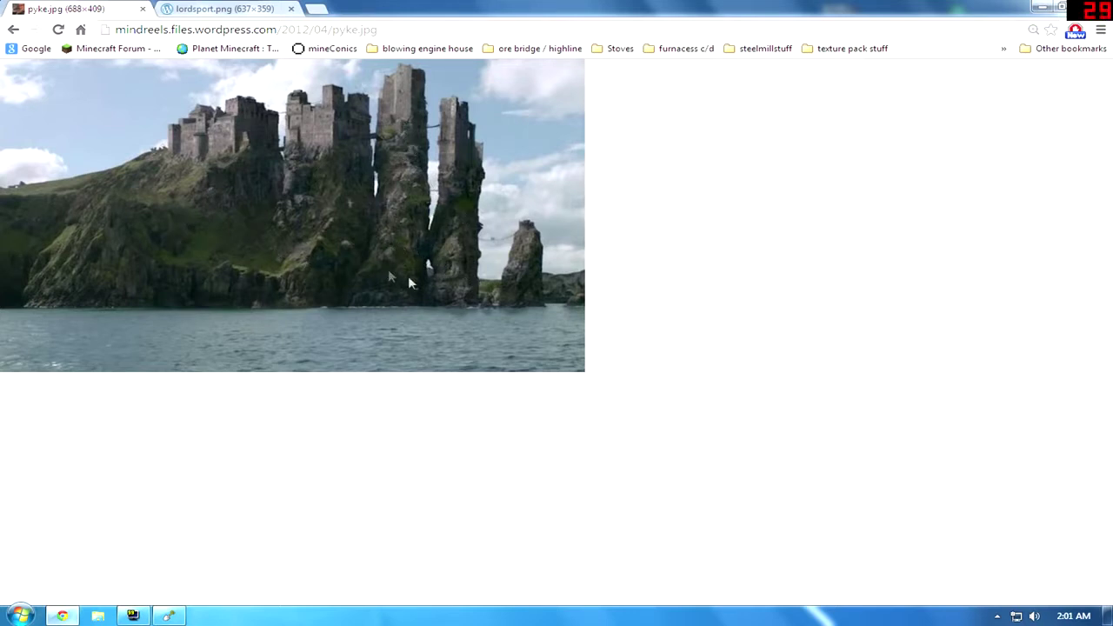
{"action": "left_click", "coordinate": [230, 9]}
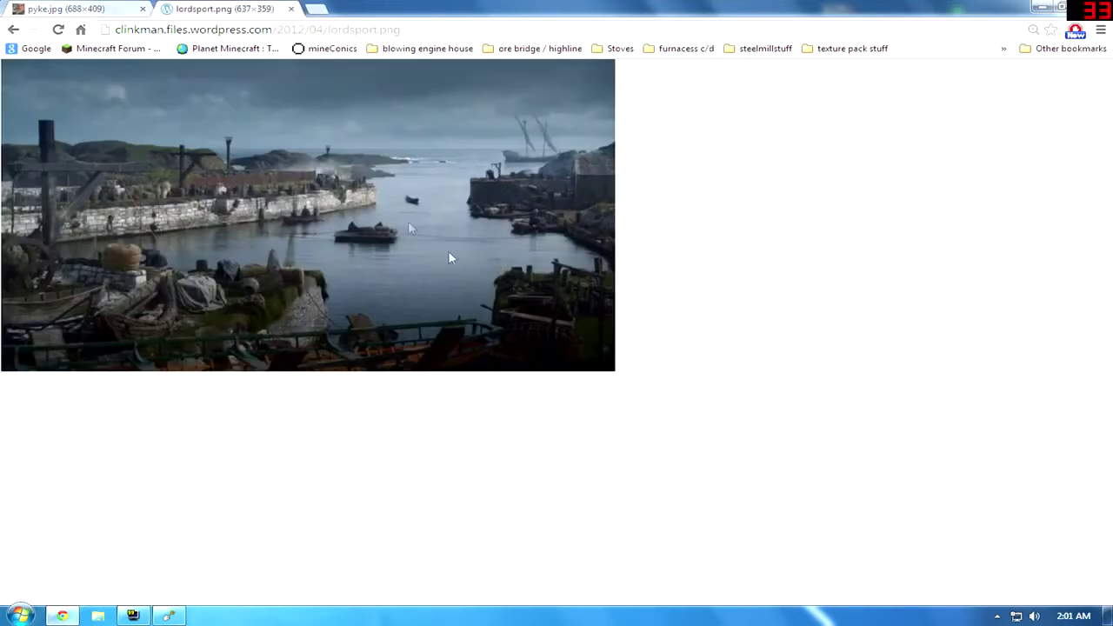
- Return to WorldPainter and examine the island's southeastern headland, its cove and the small islet off its tip
{"action": "left_click", "coordinate": [167, 619]}
{"action": "middle_click_drag", "start_coordinate": [462, 335], "coordinate": [525, 78]}
{"action": "scroll", "coordinate": [511, 297], "scroll_direction": "down", "scroll_amount": 1}
{"action": "middle_click_drag", "start_coordinate": [485, 318], "coordinate": [468, 65]}
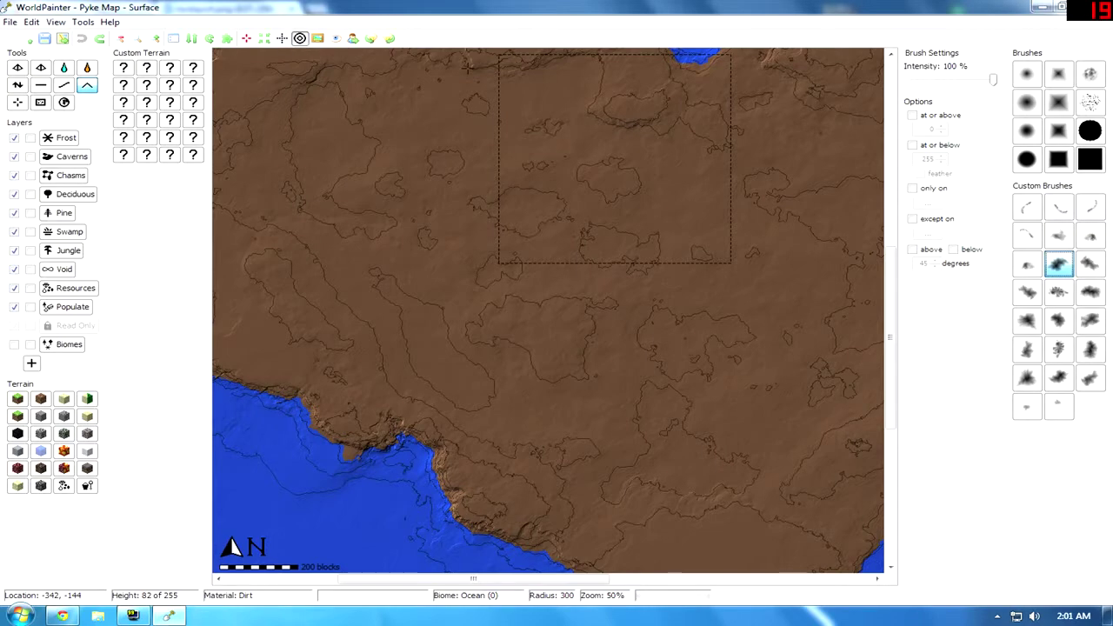
{"action": "mouse_move", "coordinate": [450, 257]}
{"action": "middle_mouse_down"}
{"action": "mouse_move", "coordinate": [360, 236]}
{"action": "mouse_move", "coordinate": [322, 195]}
{"action": "middle_mouse_up"}
{"action": "scroll", "coordinate": [606, 292], "scroll_direction": "down", "scroll_amount": 1, "text": "ctrl"}
{"action": "mouse_move", "coordinate": [676, 285]}
{"action": "middle_mouse_down"}
{"action": "mouse_move", "coordinate": [418, 308]}
{"action": "mouse_move", "coordinate": [574, 304]}
{"action": "middle_mouse_up"}
{"action": "scroll", "coordinate": [595, 297], "scroll_direction": "up", "scroll_amount": 1}
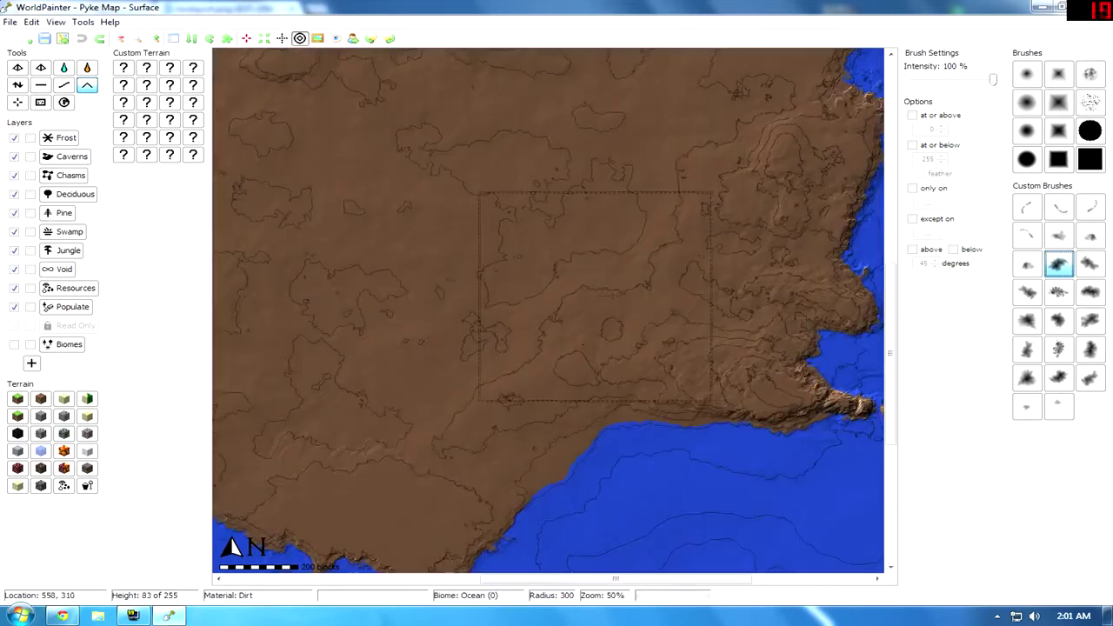
{"action": "key", "text": "Down"}
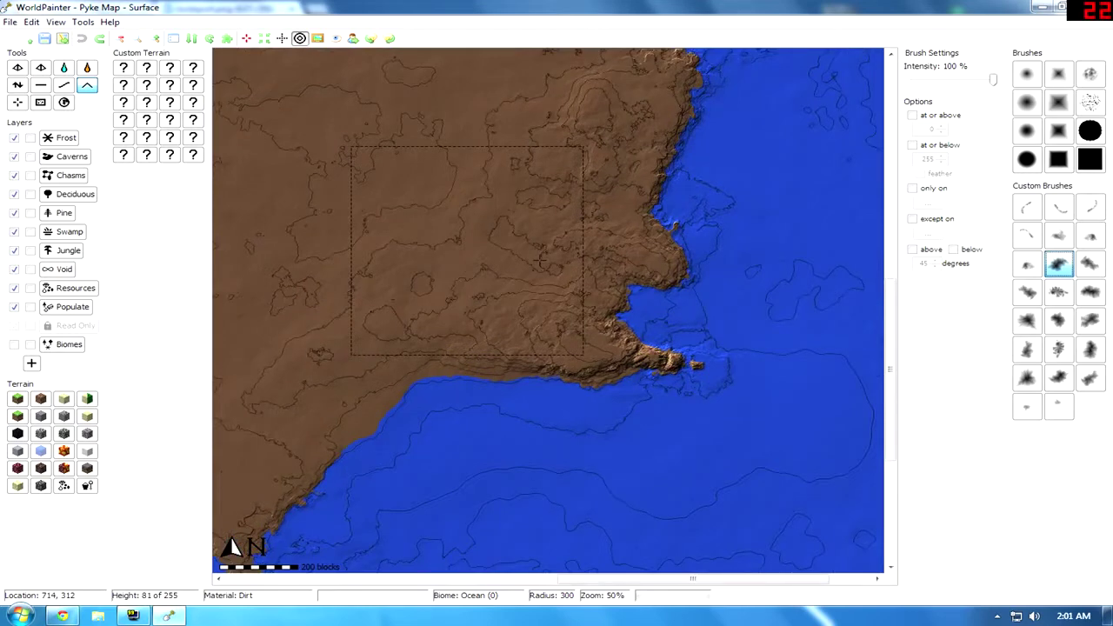
{"action": "scroll", "coordinate": [620, 339], "scroll_direction": "up", "scroll_amount": 1}
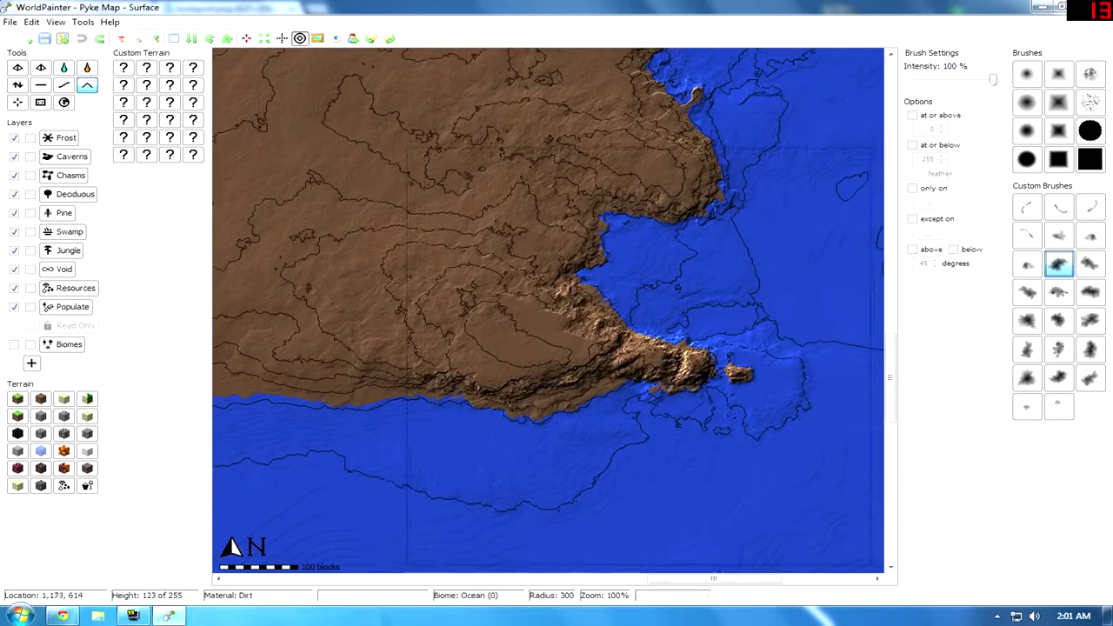
{"action": "mouse_move", "coordinate": [620, 339]}
{"action": "middle_mouse_down"}
{"action": "mouse_move", "coordinate": [468, 291]}
{"action": "mouse_move", "coordinate": [482, 323]}
{"action": "middle_mouse_up"}
{"action": "scroll", "coordinate": [477, 298], "scroll_direction": "up", "scroll_amount": 2}
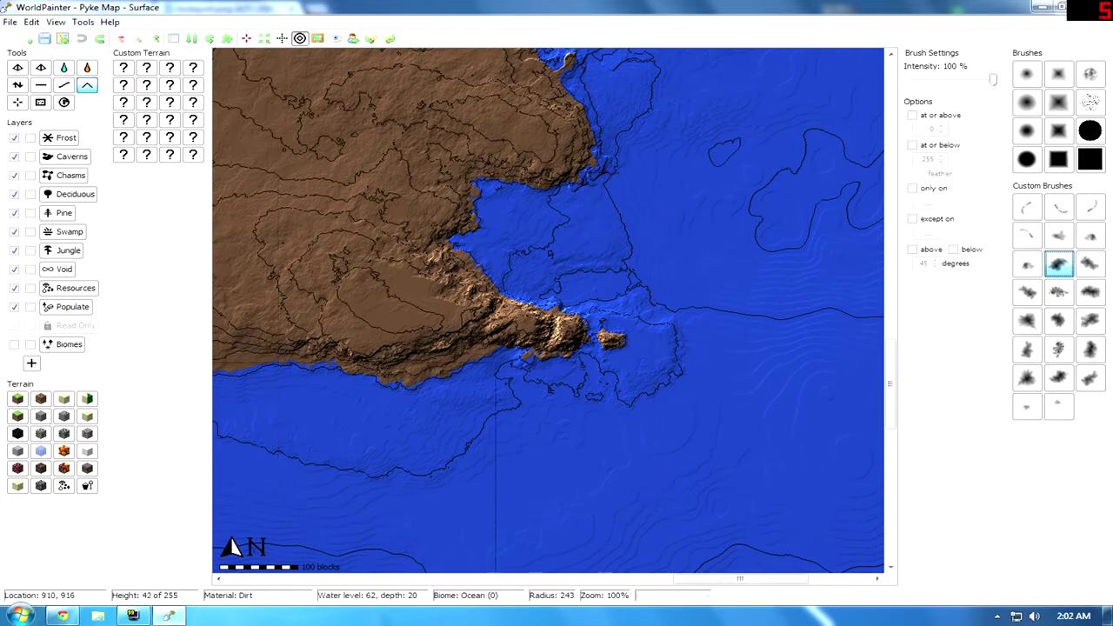
- Switch to Chrome and study the cliffs and sea stacks in pyke.jpg, checking lordsport.png in between
{"action": "left_click", "coordinate": [62, 616]}
{"action": "left_click", "coordinate": [76, 9]}
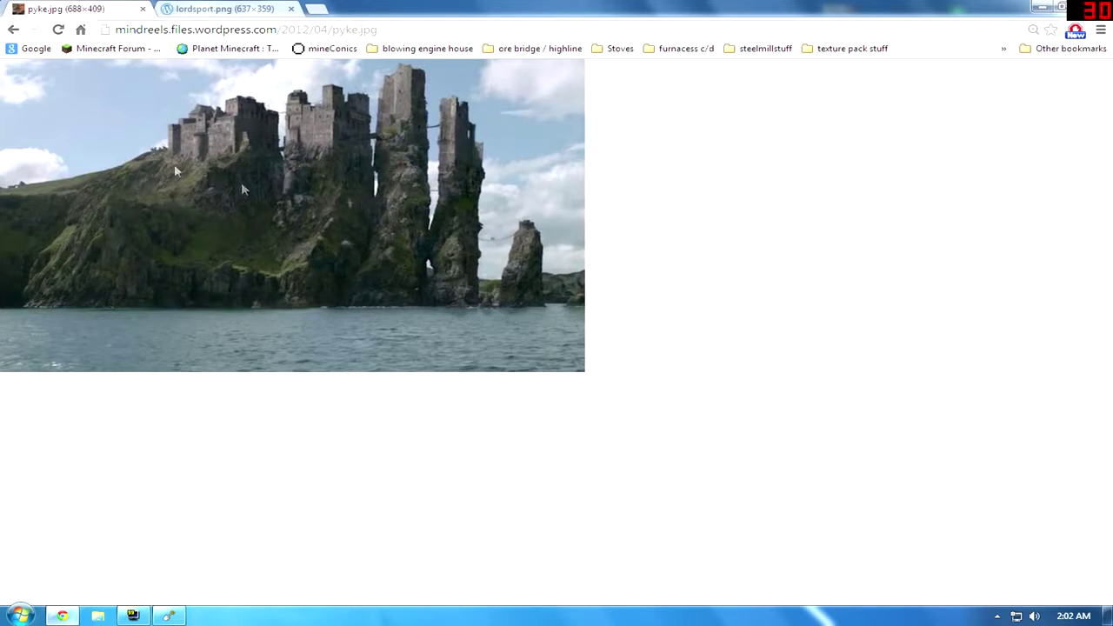
{"action": "left_click", "coordinate": [244, 9]}
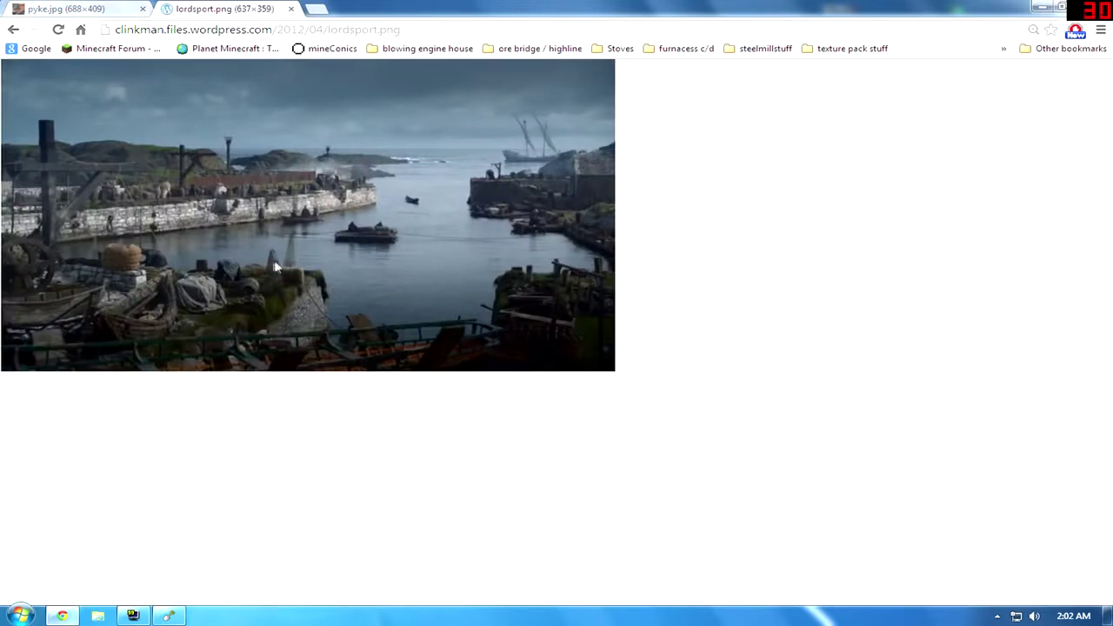
{"action": "left_click", "coordinate": [98, 7]}
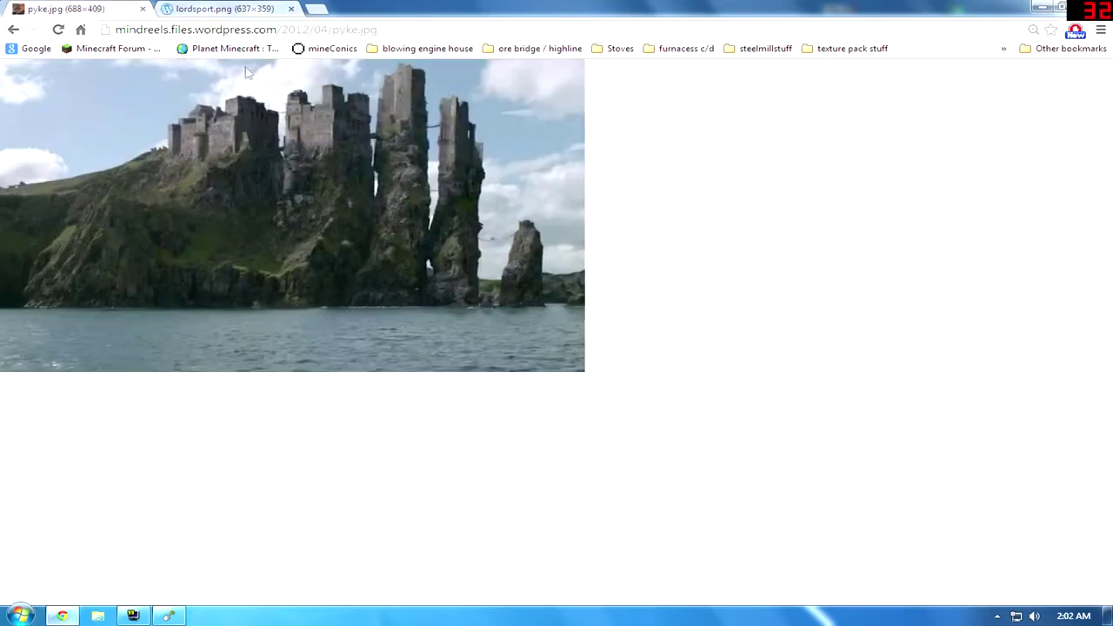
- Return to WorldPainter and examine the island's southwestern coastline and the small cape beside its bay
{"action": "left_click", "coordinate": [1035, 7]}
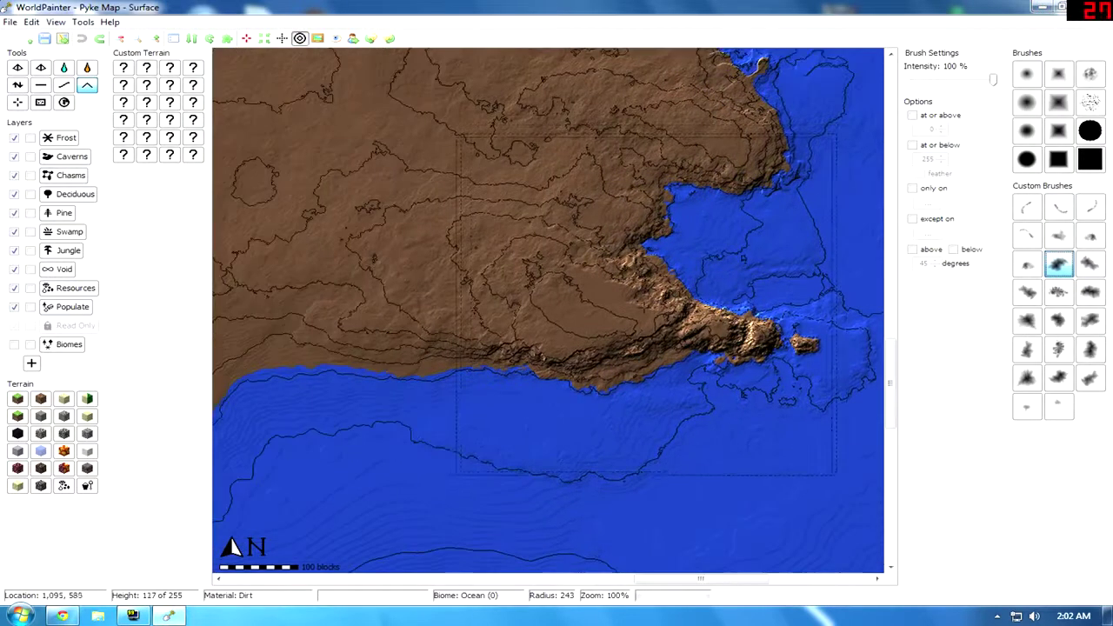
{"action": "scroll", "coordinate": [649, 302], "scroll_direction": "down", "scroll_amount": 1, "text": "ctrl"}
{"action": "middle_click_drag", "start_coordinate": [421, 261], "coordinate": [710, 142]}
{"action": "middle_click_drag", "start_coordinate": [377, 315], "coordinate": [584, 336]}
{"action": "scroll", "coordinate": [377, 227], "scroll_direction": "up", "scroll_amount": 1, "text": "ctrl"}
{"action": "middle_click_drag", "start_coordinate": [377, 227], "coordinate": [674, 359]}
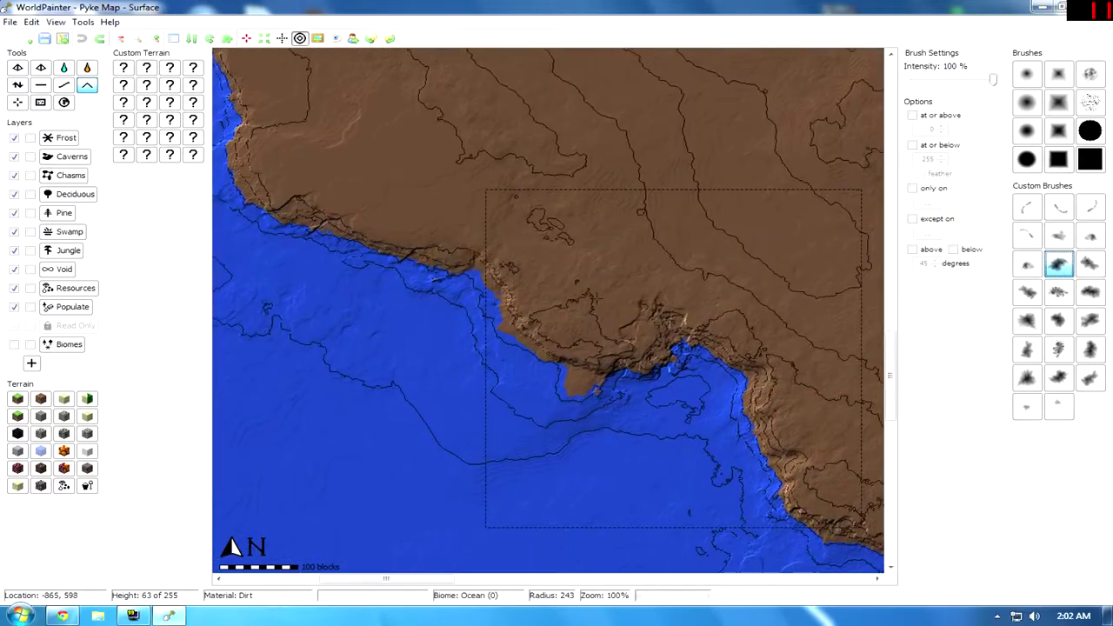
{"action": "middle_click_drag", "start_coordinate": [549, 259], "coordinate": [599, 306]}
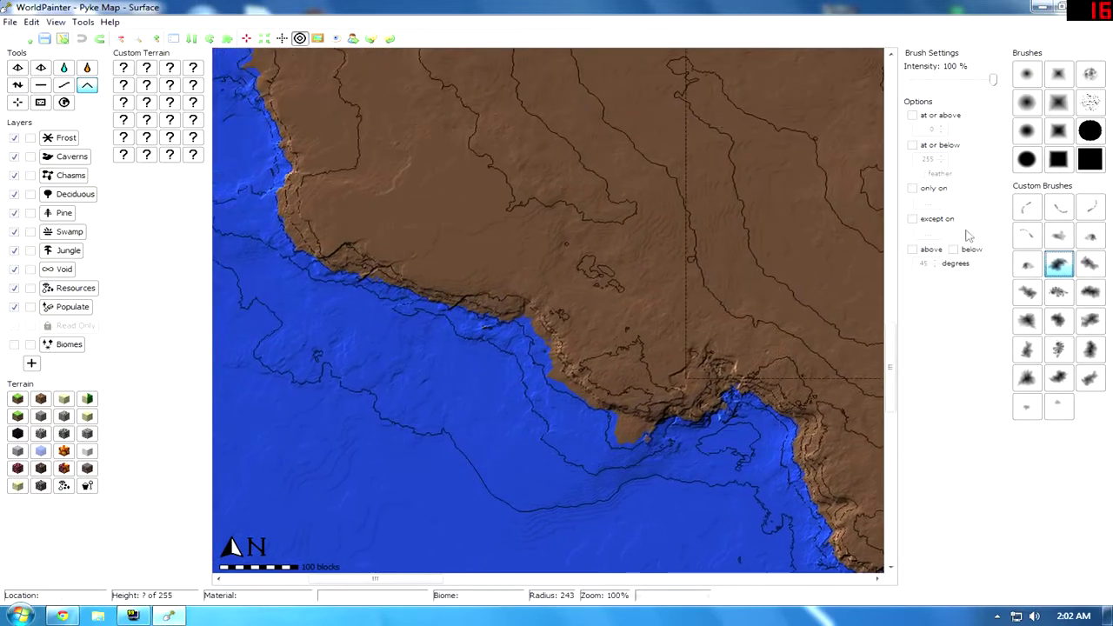
- Select the Height tool with the broad, irregular custom mountain brush in the fourth row
{"action": "left_click", "coordinate": [1093, 297]}
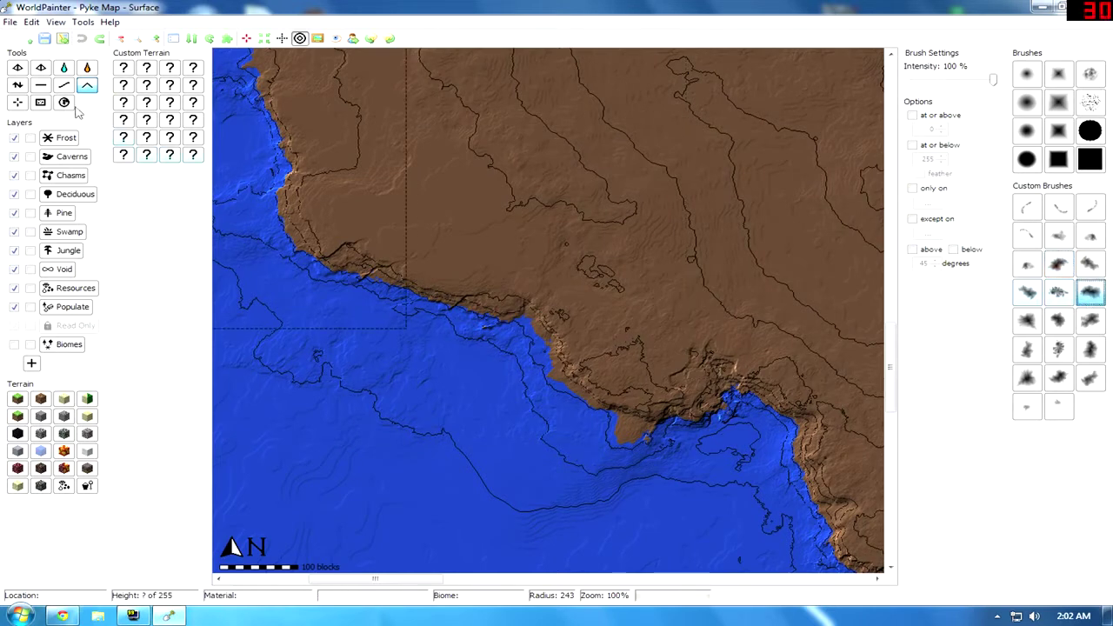
{"action": "left_click", "coordinate": [16, 86]}
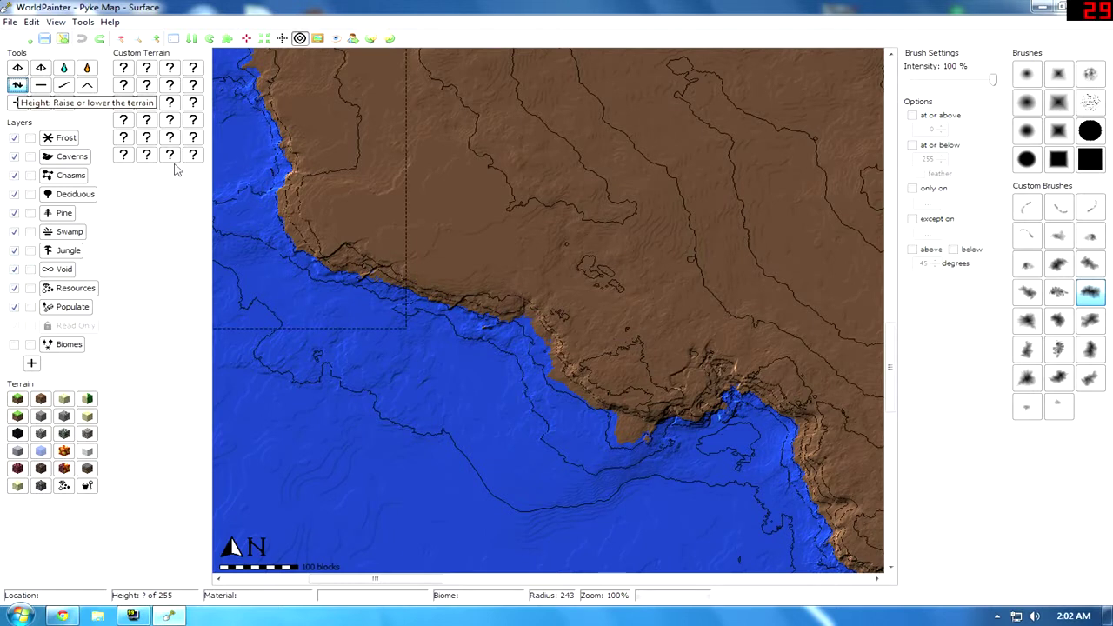
{"action": "left_click", "coordinate": [1091, 294]}
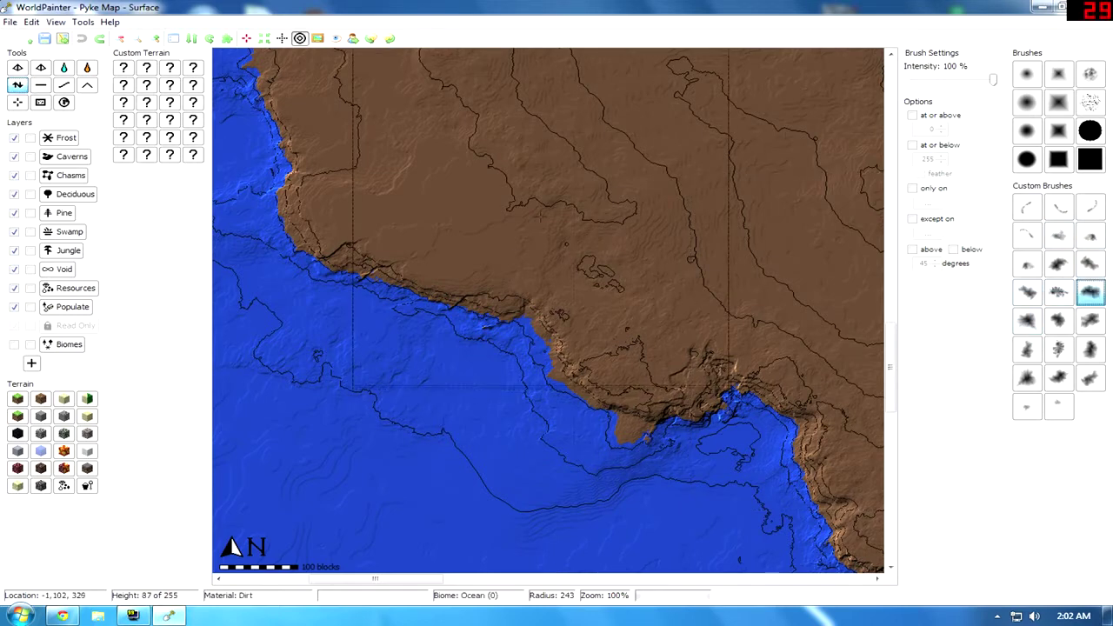
- Try raising a broad mountain in the island's interior, northeast of the southwestern bay, with a brush radius of 240
{"action": "middle_click_drag", "start_coordinate": [558, 218], "coordinate": [351, 395]}
{"action": "middle_click_drag", "start_coordinate": [850, 229], "coordinate": [532, 281]}
{"action": "scroll", "coordinate": [541, 309], "scroll_direction": "down", "scroll_amount": 1}
{"action": "mouse_move", "coordinate": [534, 313]}
{"action": "left_mouse_down"}
{"action": "mouse_move", "coordinate": [549, 294]}
{"action": "mouse_move", "coordinate": [469, 287]}
{"action": "mouse_move", "coordinate": [613, 326]}
{"action": "mouse_move", "coordinate": [600, 309]}
{"action": "mouse_move", "coordinate": [417, 296]}
{"action": "mouse_move", "coordinate": [392, 347]}
{"action": "mouse_move", "coordinate": [513, 400]}
{"action": "mouse_move", "coordinate": [678, 408]}
{"action": "mouse_move", "coordinate": [651, 289]}
{"action": "mouse_move", "coordinate": [408, 287]}
{"action": "mouse_move", "coordinate": [440, 450]}
{"action": "mouse_move", "coordinate": [583, 459]}
{"action": "mouse_move", "coordinate": [653, 431]}
{"action": "mouse_move", "coordinate": [564, 489]}
{"action": "mouse_move", "coordinate": [338, 290]}
{"action": "mouse_move", "coordinate": [427, 164]}
{"action": "left_mouse_up"}
{"action": "mouse_move", "coordinate": [427, 202]}
{"action": "left_mouse_down"}
{"action": "mouse_move", "coordinate": [522, 165]}
{"action": "mouse_move", "coordinate": [641, 174]}
{"action": "mouse_move", "coordinate": [800, 261]}
{"action": "mouse_move", "coordinate": [747, 434]}
{"action": "mouse_move", "coordinate": [678, 496]}
{"action": "mouse_move", "coordinate": [522, 513]}
{"action": "mouse_move", "coordinate": [409, 452]}
{"action": "mouse_move", "coordinate": [494, 399]}
{"action": "left_mouse_up"}
{"action": "scroll", "coordinate": [492, 399], "scroll_direction": "down", "scroll_amount": 1}
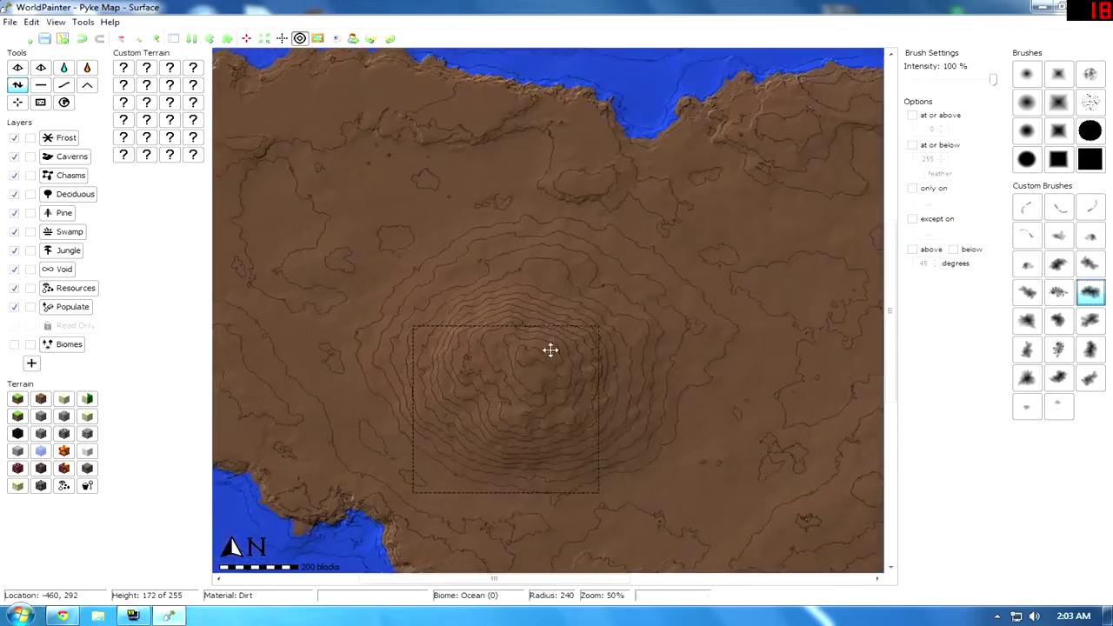
{"action": "middle_click_drag", "start_coordinate": [585, 258], "coordinate": [563, 292]}
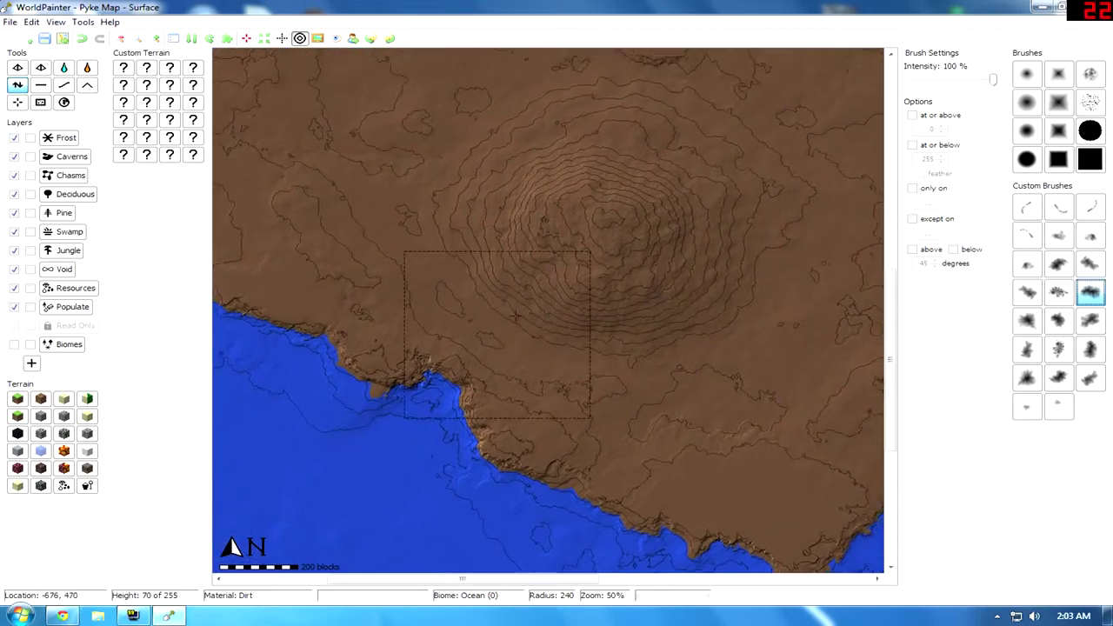
{"action": "middle_click_drag", "start_coordinate": [672, 276], "coordinate": [555, 356]}
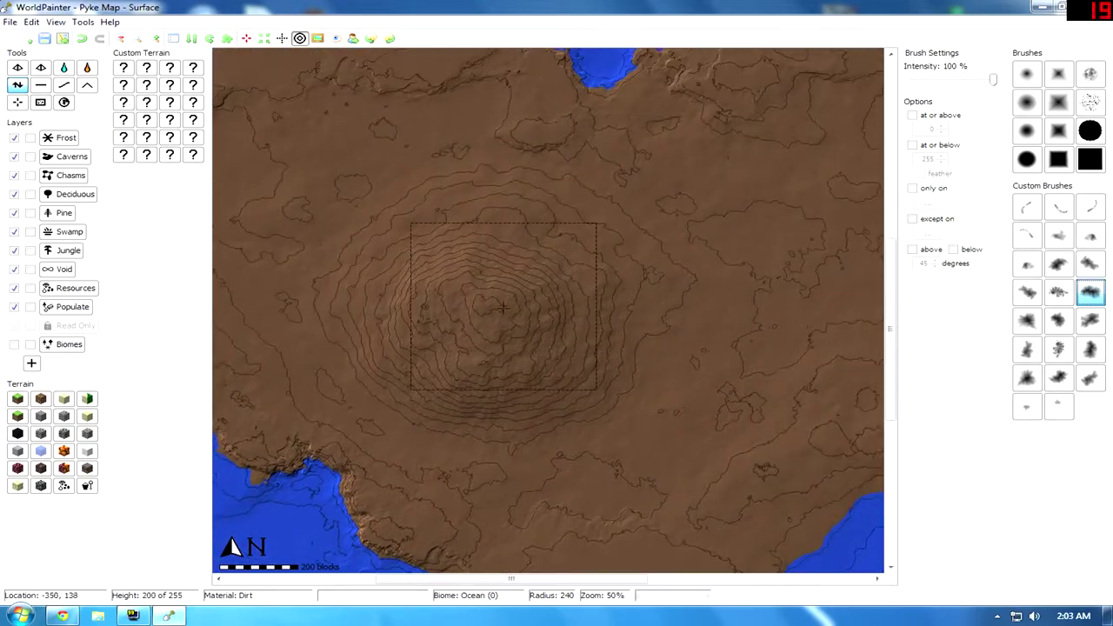
{"action": "key", "text": "ctrl+z"}
- Try raising a single steep mountain inland of the southern coast with the 240-radius brush
{"action": "middle_click_drag", "start_coordinate": [544, 408], "coordinate": [442, 220]}
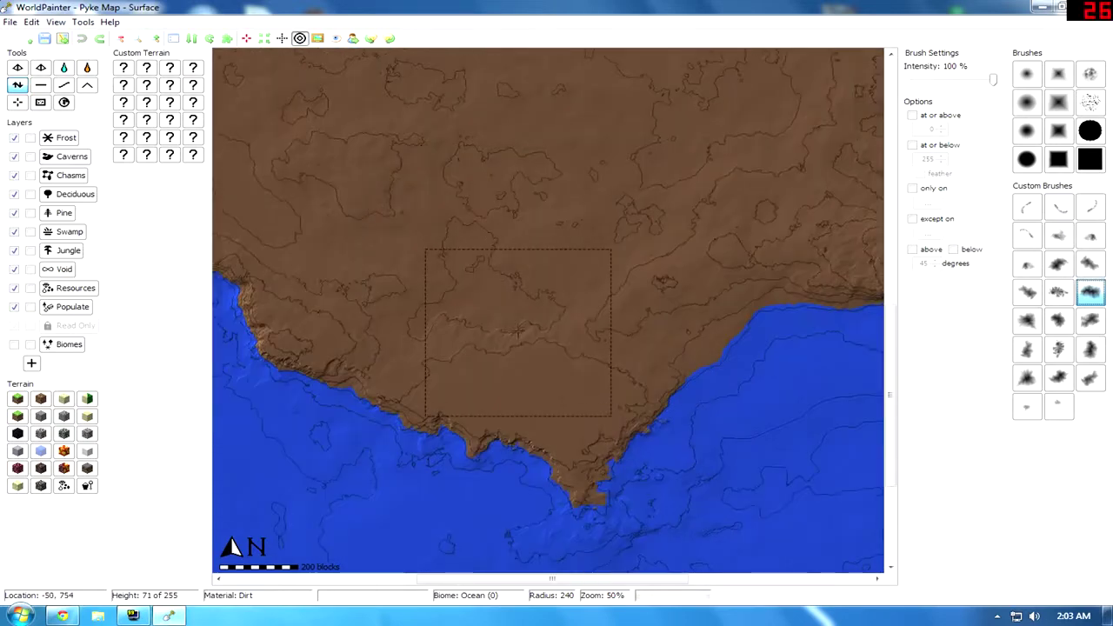
{"action": "middle_click_drag", "start_coordinate": [492, 261], "coordinate": [538, 284]}
{"action": "left_click_drag", "start_coordinate": [508, 277], "coordinate": [499, 267]}
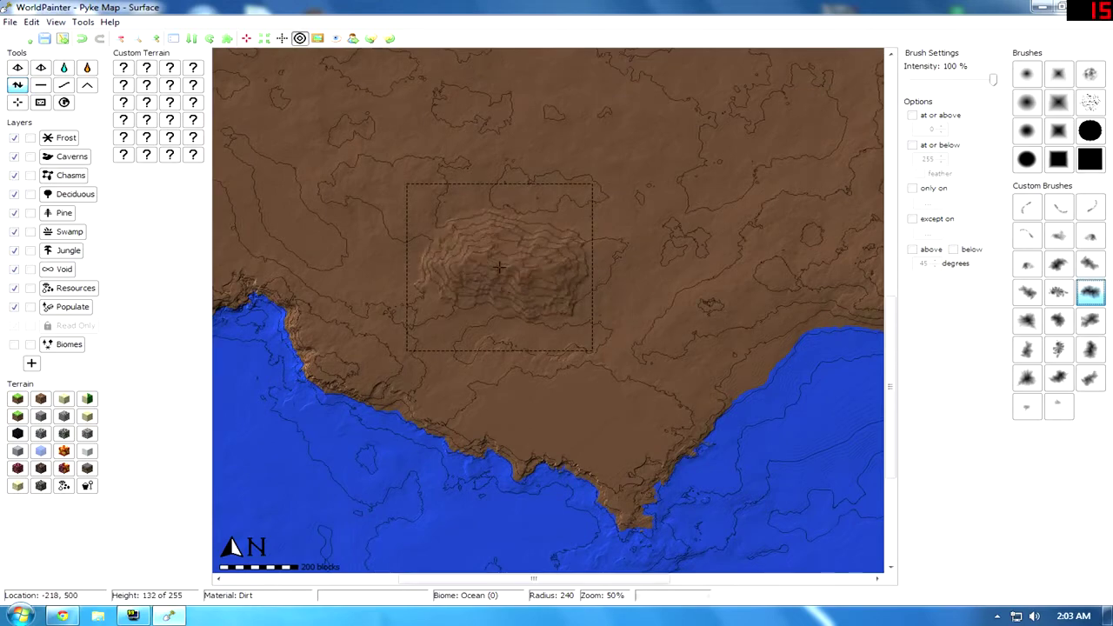
{"action": "scroll", "coordinate": [502, 387], "scroll_direction": "up", "scroll_amount": 1}
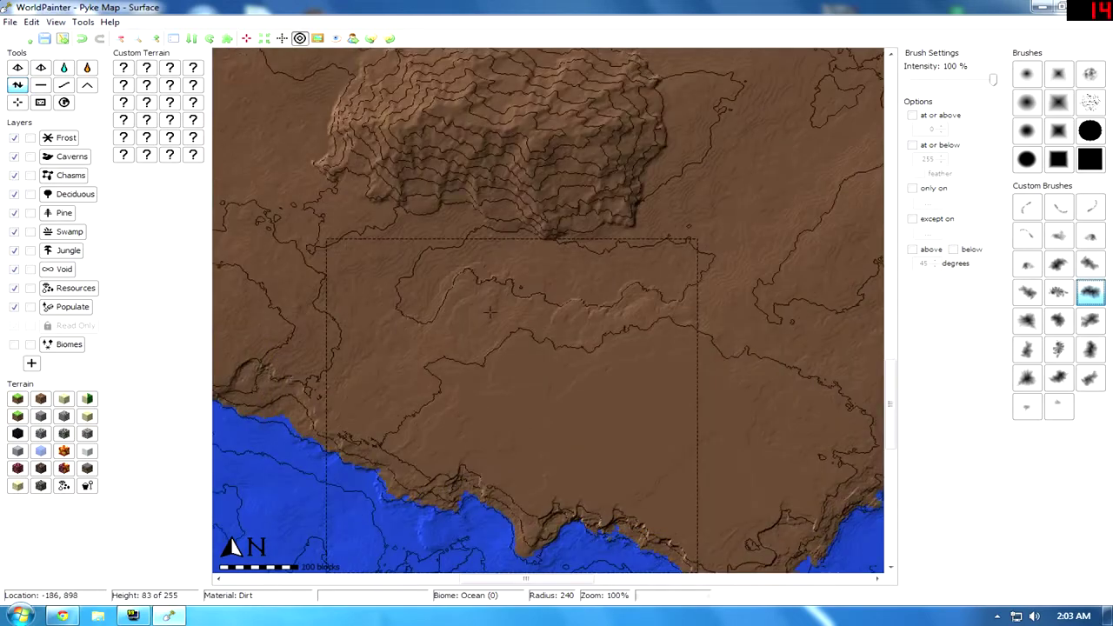
{"action": "middle_click_drag", "start_coordinate": [488, 335], "coordinate": [513, 396]}
{"action": "key", "text": "ctrl+z"}
- Raise a gently sloping mountain inland of the southern coast, building up its peak with a brush radius of 194
{"action": "mouse_move", "coordinate": [562, 257]}
{"action": "left_mouse_down"}
{"action": "mouse_move", "coordinate": [505, 251]}
{"action": "mouse_move", "coordinate": [542, 386]}
{"action": "mouse_move", "coordinate": [700, 425]}
{"action": "mouse_move", "coordinate": [661, 435]}
{"action": "mouse_move", "coordinate": [564, 398]}
{"action": "mouse_move", "coordinate": [567, 349]}
{"action": "left_mouse_up"}
{"action": "scroll", "coordinate": [674, 447], "scroll_direction": "up", "scroll_amount": 2}
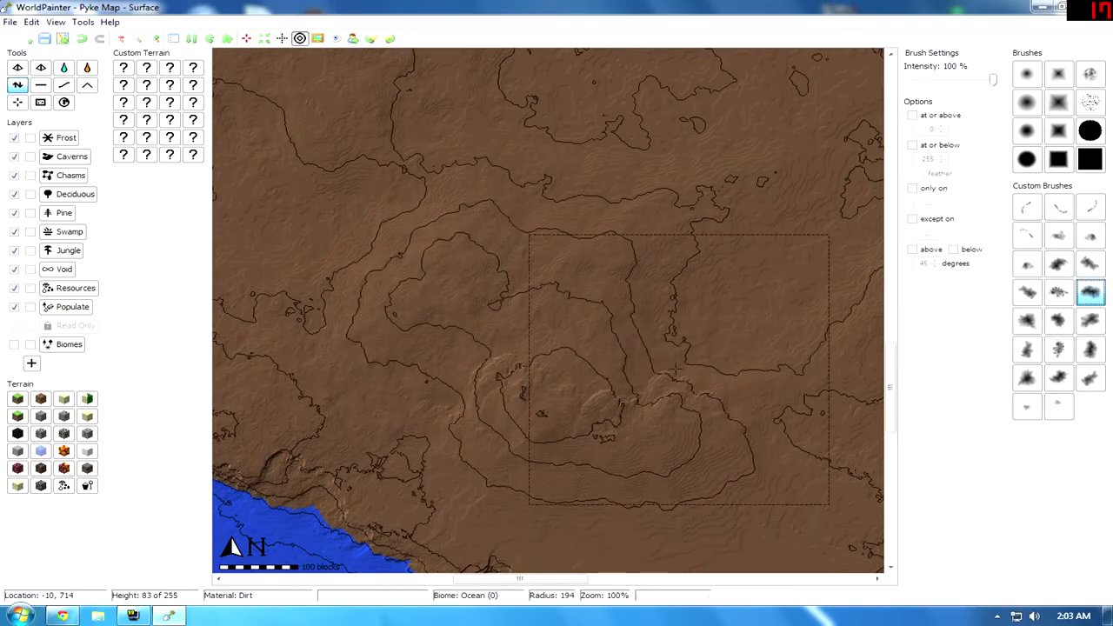
{"action": "mouse_move", "coordinate": [661, 366]}
{"action": "left_mouse_down"}
{"action": "mouse_move", "coordinate": [591, 396]}
{"action": "mouse_move", "coordinate": [480, 414]}
{"action": "mouse_move", "coordinate": [545, 339]}
{"action": "mouse_move", "coordinate": [639, 380]}
{"action": "mouse_move", "coordinate": [666, 453]}
{"action": "mouse_move", "coordinate": [660, 436]}
{"action": "left_mouse_up"}
{"action": "scroll", "coordinate": [660, 437], "scroll_direction": "up", "scroll_amount": 1, "text": "ctrl"}
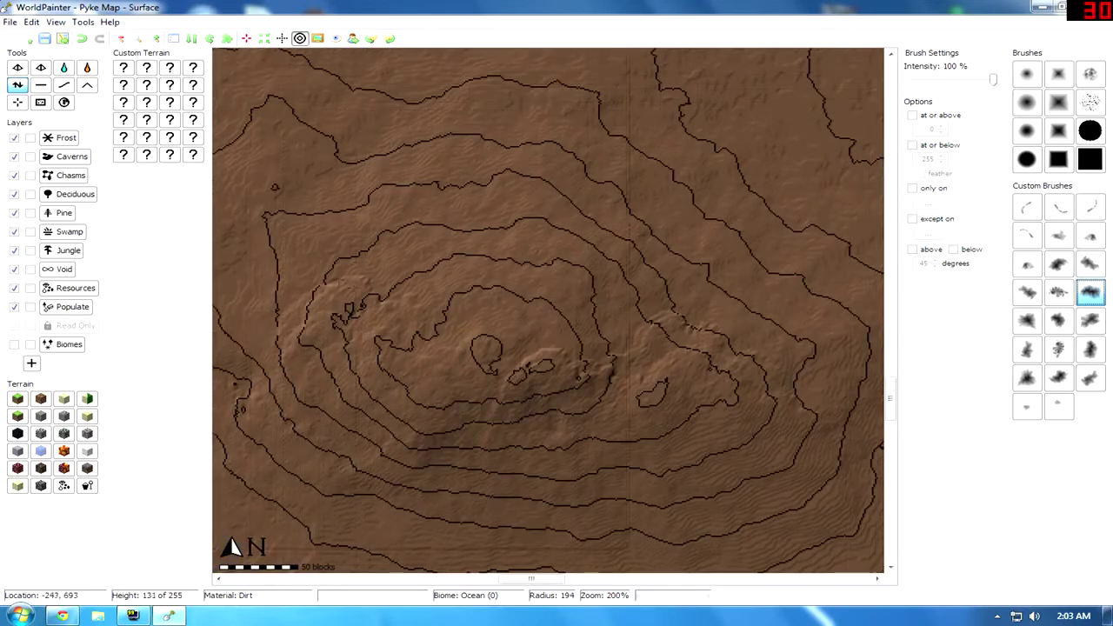
{"action": "scroll", "coordinate": [542, 383], "scroll_direction": "down", "scroll_amount": 1, "text": "ctrl"}
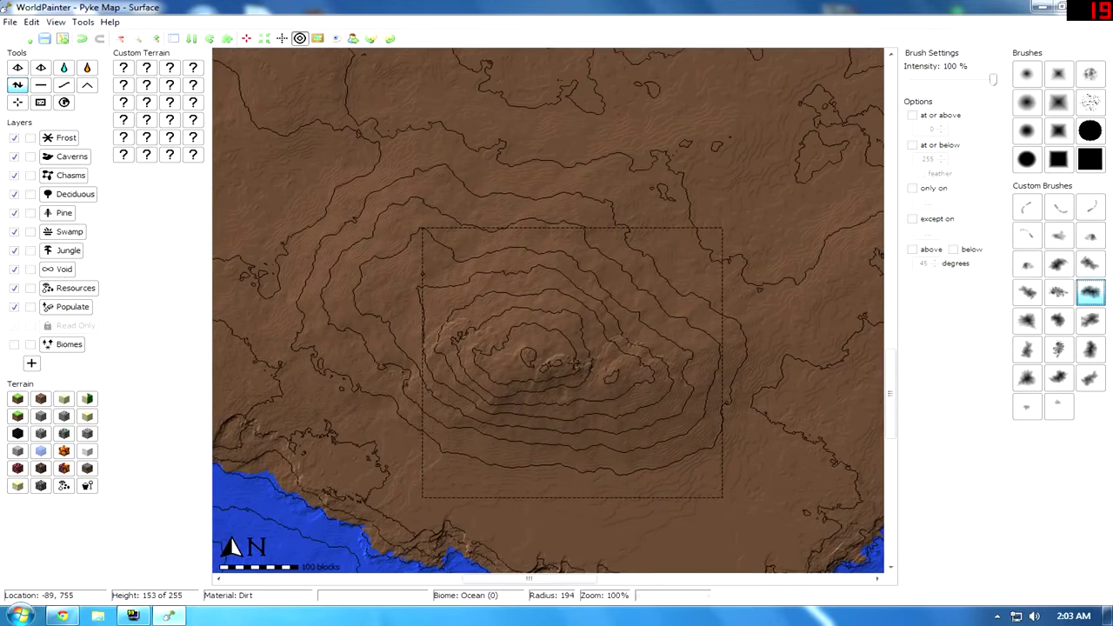
{"action": "scroll", "coordinate": [574, 343], "scroll_direction": "up", "scroll_amount": 1, "text": "ctrl"}
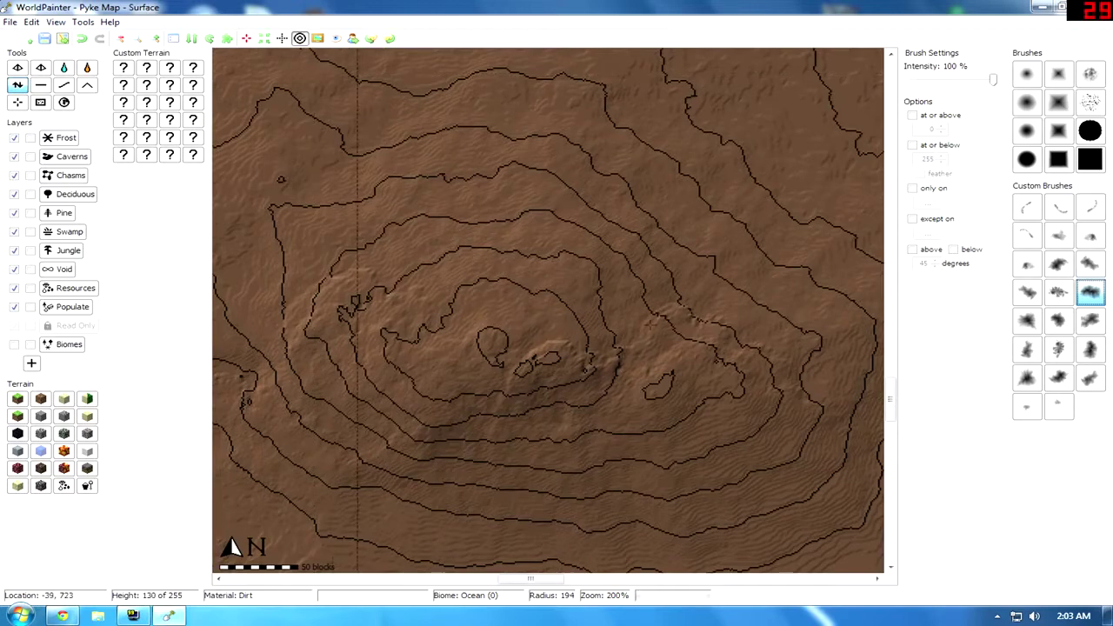
- Try raising the land along the southern shoreline below the mountain
{"action": "middle_click_drag", "start_coordinate": [567, 364], "coordinate": [878, 87]}
{"action": "left_click_drag", "start_coordinate": [374, 447], "coordinate": [513, 463]}
{"action": "middle_click_drag", "start_coordinate": [585, 340], "coordinate": [506, 186]}
{"action": "scroll", "coordinate": [515, 272], "scroll_direction": "up", "scroll_amount": 6}
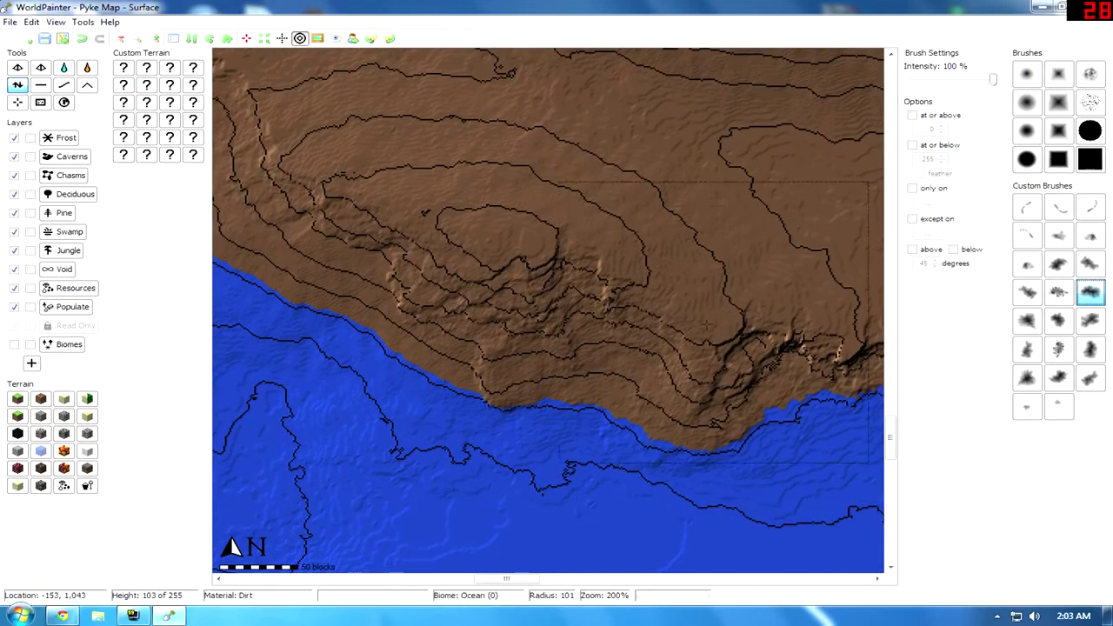
{"action": "middle_click_drag", "start_coordinate": [695, 331], "coordinate": [506, 222]}
{"action": "middle_click_drag", "start_coordinate": [627, 209], "coordinate": [522, 435]}
{"action": "scroll", "coordinate": [600, 365], "scroll_direction": "down", "scroll_amount": 1, "text": "ctrl"}
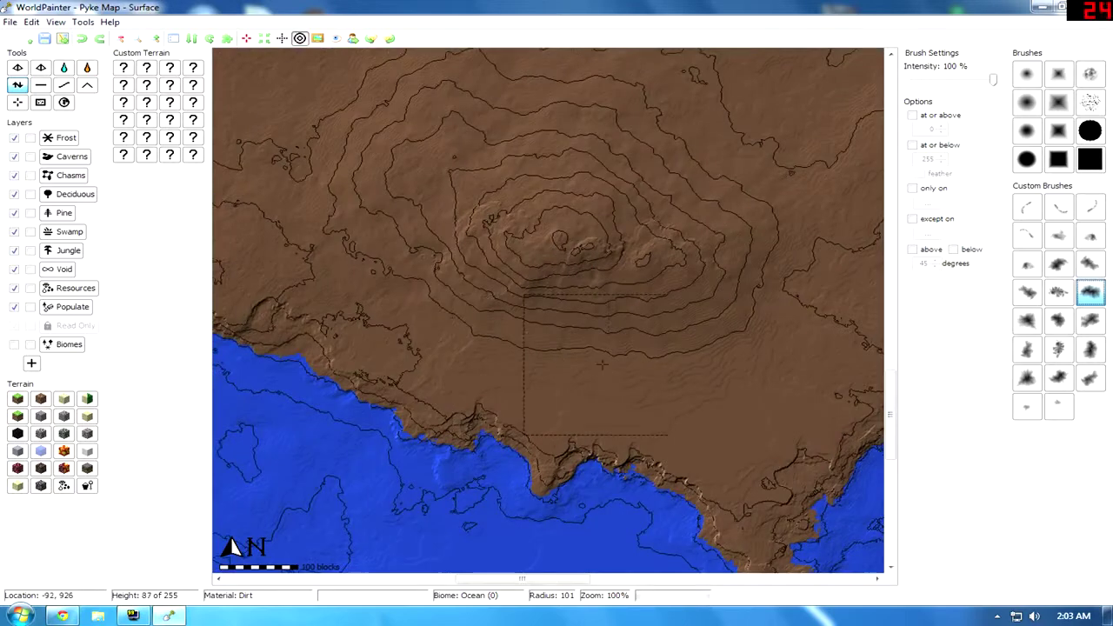
- Try raising the flat ground between the mountain and the southern coast with a larger brush
{"action": "middle_click_drag", "start_coordinate": [600, 365], "coordinate": [416, 315]}
{"action": "scroll", "coordinate": [467, 369], "scroll_direction": "up", "scroll_amount": 5}
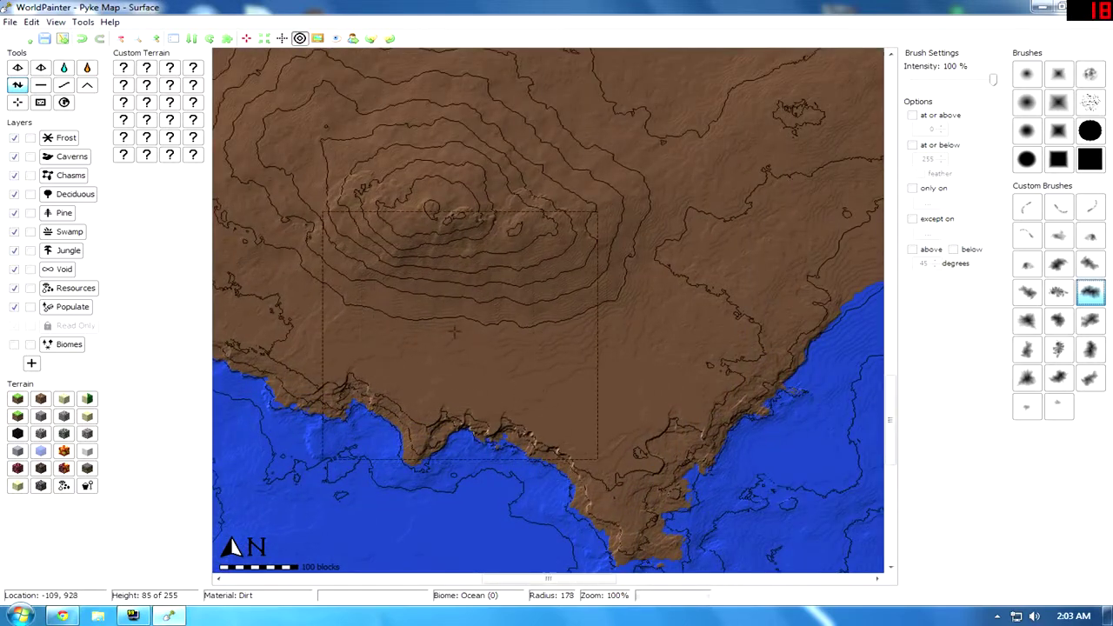
{"action": "mouse_move", "coordinate": [467, 369]}
{"action": "left_mouse_down"}
{"action": "mouse_move", "coordinate": [522, 322]}
{"action": "mouse_move", "coordinate": [609, 408]}
{"action": "mouse_move", "coordinate": [661, 278]}
{"action": "mouse_move", "coordinate": [705, 282]}
{"action": "left_mouse_up"}
{"action": "key", "text": "ctrl+z"}
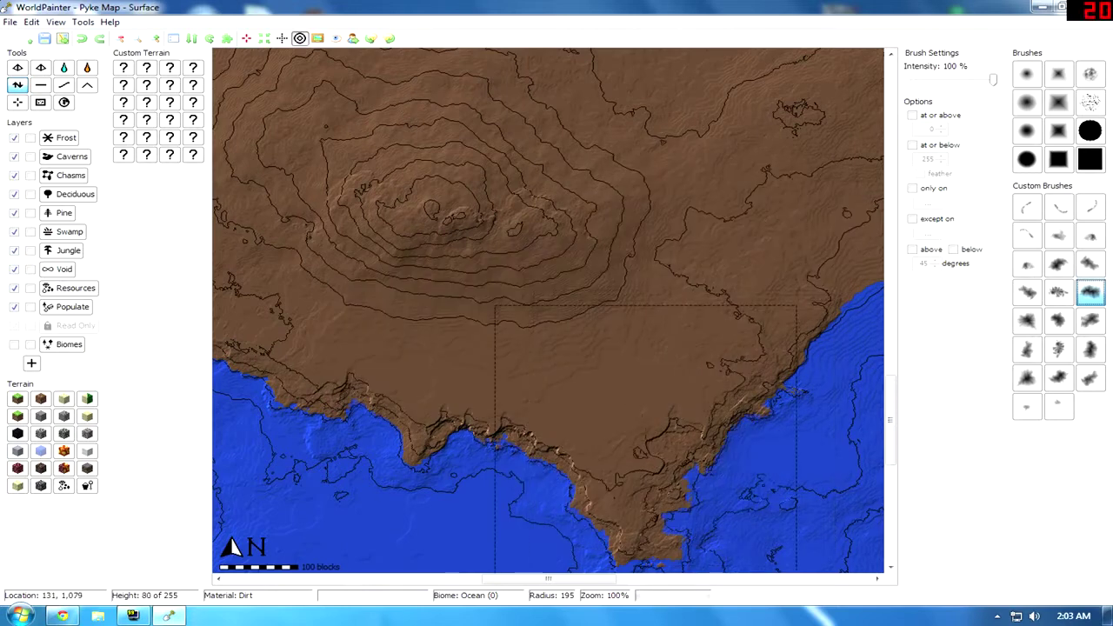
- Raise low foothills between the mountain and the island's southern tip with a smaller brush
{"action": "middle_click_drag", "start_coordinate": [682, 502], "coordinate": [591, 345]}
{"action": "scroll", "coordinate": [608, 374], "scroll_direction": "down", "scroll_amount": 6}
{"action": "scroll", "coordinate": [528, 270], "scroll_direction": "up", "scroll_amount": 2}
{"action": "mouse_move", "coordinate": [520, 256]}
{"action": "left_mouse_down"}
{"action": "mouse_move", "coordinate": [468, 205]}
{"action": "mouse_move", "coordinate": [361, 200]}
{"action": "mouse_move", "coordinate": [333, 218]}
{"action": "mouse_move", "coordinate": [477, 187]}
{"action": "mouse_move", "coordinate": [670, 95]}
{"action": "left_mouse_up"}
{"action": "scroll", "coordinate": [490, 265], "scroll_direction": "down", "scroll_amount": 1}
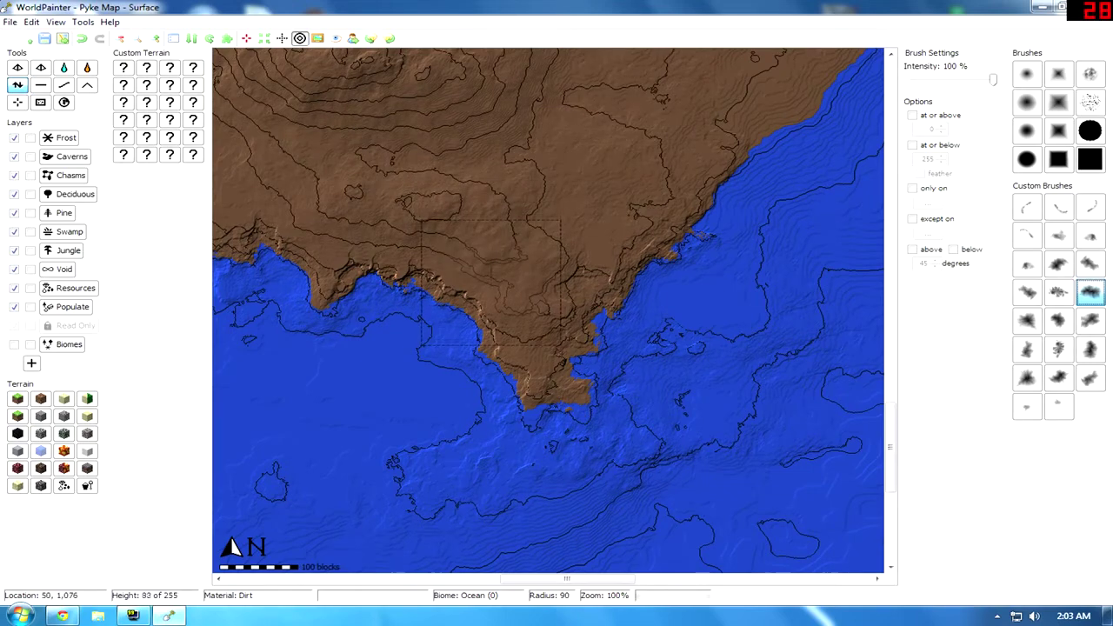
- Raise the mountain's southeastern and eastern flanks, enlarging the brush radius to 176
{"action": "middle_click_drag", "start_coordinate": [550, 168], "coordinate": [434, 313]}
{"action": "left_click_drag", "start_coordinate": [442, 323], "coordinate": [451, 334]}
{"action": "scroll", "coordinate": [457, 192], "scroll_direction": "up", "scroll_amount": 6}
{"action": "scroll", "coordinate": [427, 229], "scroll_direction": "up", "scroll_amount": 1}
{"action": "mouse_move", "coordinate": [427, 229]}
{"action": "left_mouse_down"}
{"action": "mouse_move", "coordinate": [399, 257]}
{"action": "mouse_move", "coordinate": [502, 207]}
{"action": "mouse_move", "coordinate": [484, 188]}
{"action": "mouse_move", "coordinate": [375, 147]}
{"action": "mouse_move", "coordinate": [343, 146]}
{"action": "mouse_move", "coordinate": [348, 174]}
{"action": "left_mouse_up"}
- Examine the finished southern mountain, the flat western interior and the surroundings of the northern bay
{"action": "middle_click_drag", "start_coordinate": [350, 178], "coordinate": [634, 237]}
{"action": "scroll", "coordinate": [560, 213], "scroll_direction": "down", "scroll_amount": 1, "text": "ctrl"}
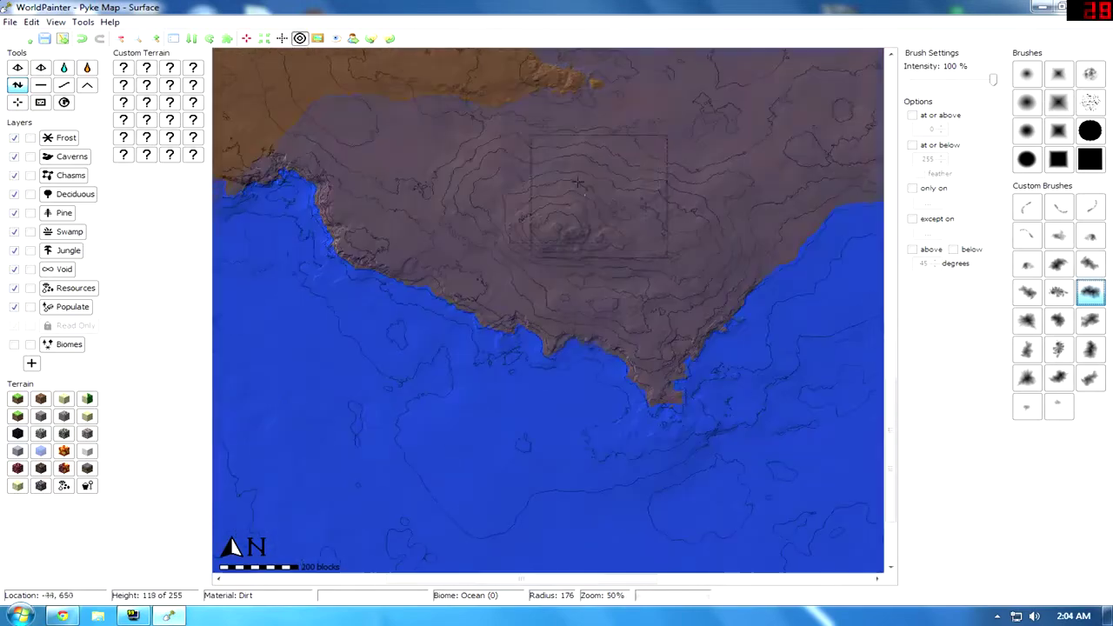
{"action": "middle_click_drag", "start_coordinate": [536, 320], "coordinate": [483, 490]}
{"action": "middle_click_drag", "start_coordinate": [673, 359], "coordinate": [844, 367]}
{"action": "middle_click_drag", "start_coordinate": [412, 263], "coordinate": [619, 359]}
{"action": "middle_click_drag", "start_coordinate": [830, 299], "coordinate": [564, 327]}
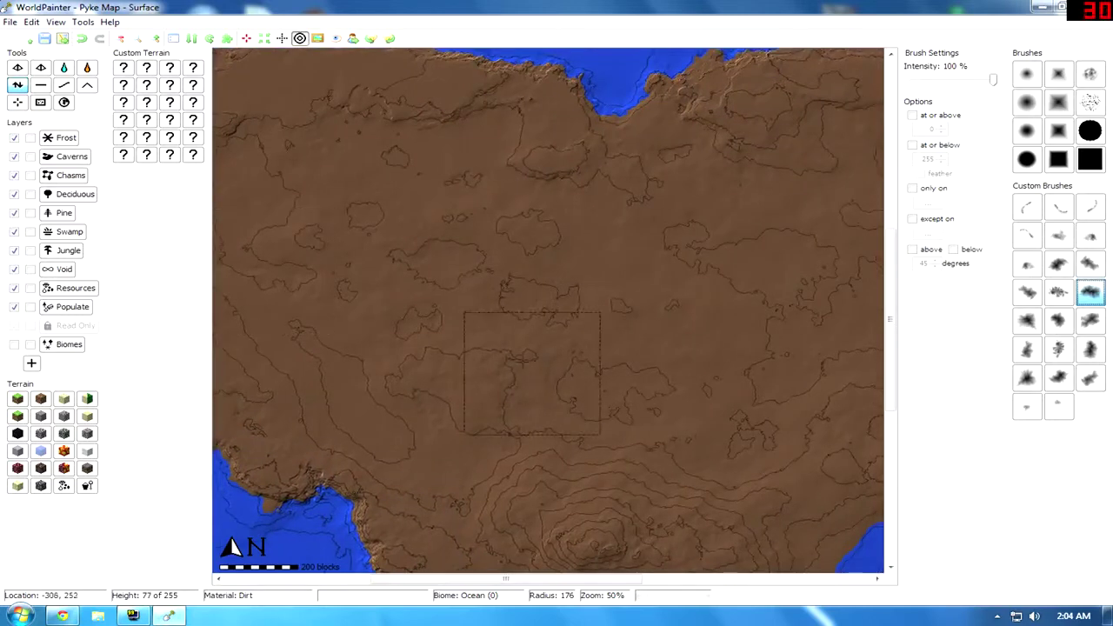
{"action": "middle_click_drag", "start_coordinate": [474, 327], "coordinate": [713, 391]}
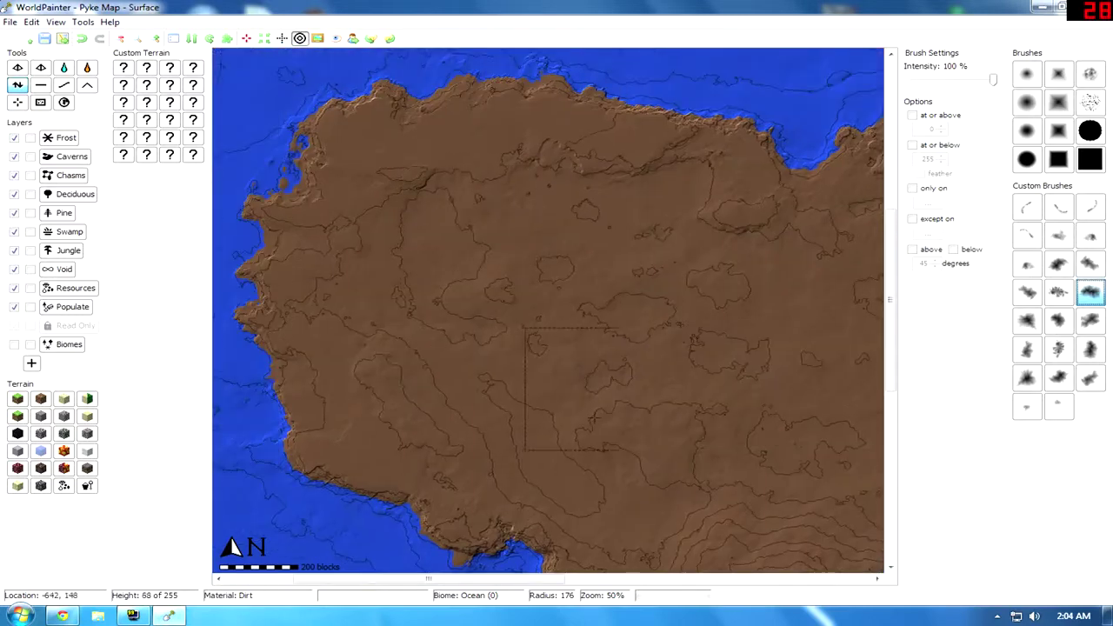
{"action": "middle_click_drag", "start_coordinate": [611, 405], "coordinate": [515, 281]}
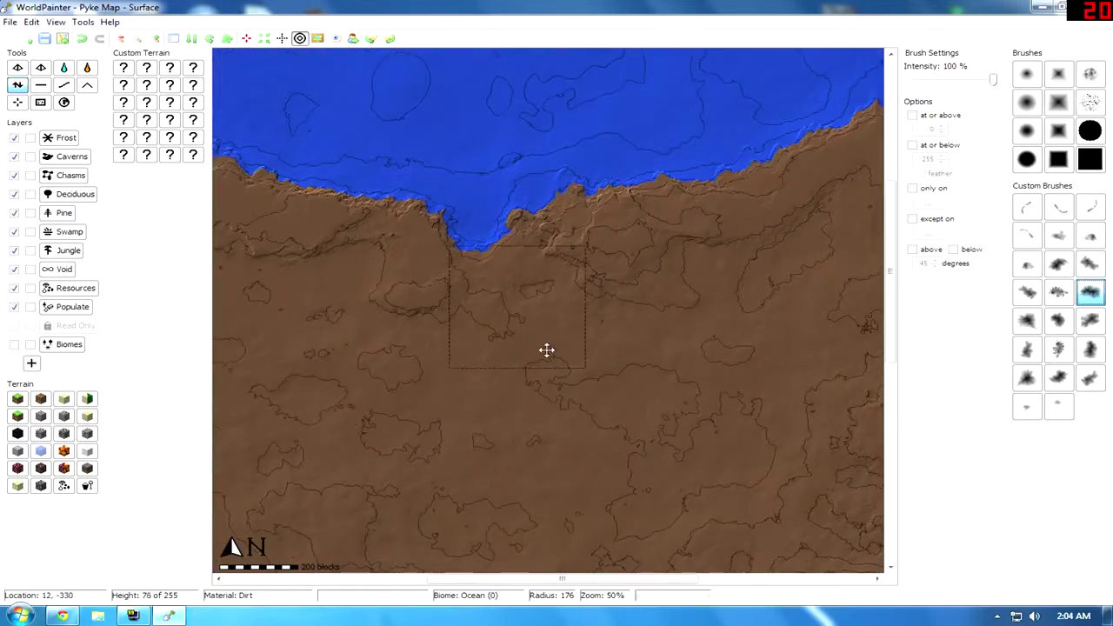
{"action": "middle_click_drag", "start_coordinate": [546, 350], "coordinate": [586, 409]}
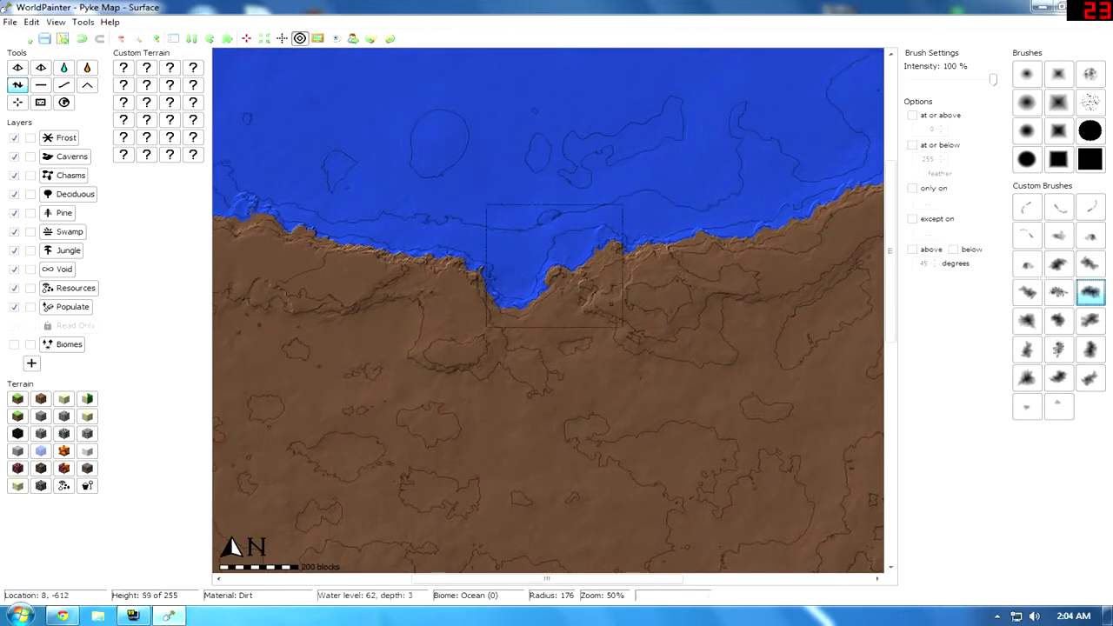
{"action": "mouse_move", "coordinate": [483, 420]}
{"action": "middle_mouse_down"}
{"action": "mouse_move", "coordinate": [514, 363]}
{"action": "mouse_move", "coordinate": [451, 480]}
{"action": "mouse_move", "coordinate": [492, 467]}
{"action": "mouse_move", "coordinate": [429, 425]}
{"action": "mouse_move", "coordinate": [343, 402]}
{"action": "mouse_move", "coordinate": [468, 416]}
{"action": "middle_mouse_up"}
{"action": "scroll", "coordinate": [472, 503], "scroll_direction": "down", "scroll_amount": 4}
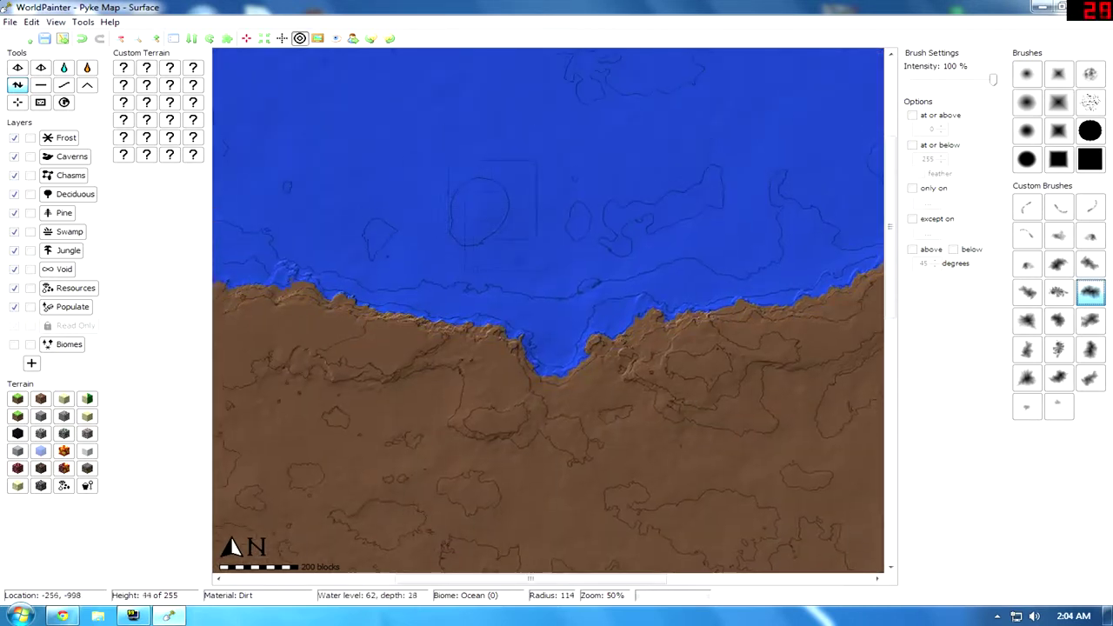
- Survey the interior west of the southern mountain and the low ridge behind the northwestern coast
{"action": "middle_click_drag", "start_coordinate": [548, 377], "coordinate": [510, 168]}
{"action": "middle_click_drag", "start_coordinate": [398, 539], "coordinate": [479, 335]}
{"action": "middle_click_drag", "start_coordinate": [459, 424], "coordinate": [239, 246]}
{"action": "middle_click_drag", "start_coordinate": [667, 278], "coordinate": [669, 302]}
{"action": "middle_click_drag", "start_coordinate": [300, 247], "coordinate": [527, 288]}
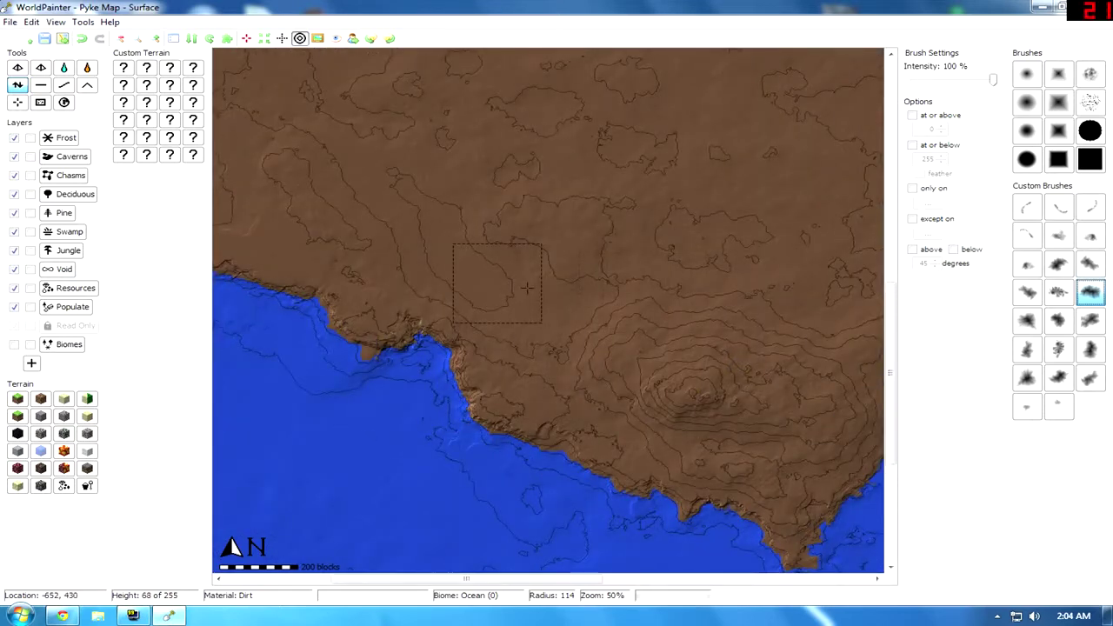
{"action": "middle_click_drag", "start_coordinate": [527, 288], "coordinate": [692, 310]}
{"action": "scroll", "coordinate": [531, 186], "scroll_direction": "up", "scroll_amount": 1, "text": "ctrl"}
{"action": "mouse_move", "coordinate": [531, 186]}
{"action": "middle_mouse_down"}
{"action": "mouse_move", "coordinate": [835, 487]}
{"action": "mouse_move", "coordinate": [713, 522]}
{"action": "middle_mouse_up"}
{"action": "scroll", "coordinate": [548, 310], "scroll_direction": "down", "scroll_amount": 1, "text": "ctrl"}
{"action": "middle_click_drag", "start_coordinate": [522, 261], "coordinate": [557, 417]}
{"action": "scroll", "coordinate": [548, 311], "scroll_direction": "down", "scroll_amount": 5}
{"action": "scroll", "coordinate": [695, 296], "scroll_direction": "up", "scroll_amount": 1, "text": "ctrl"}
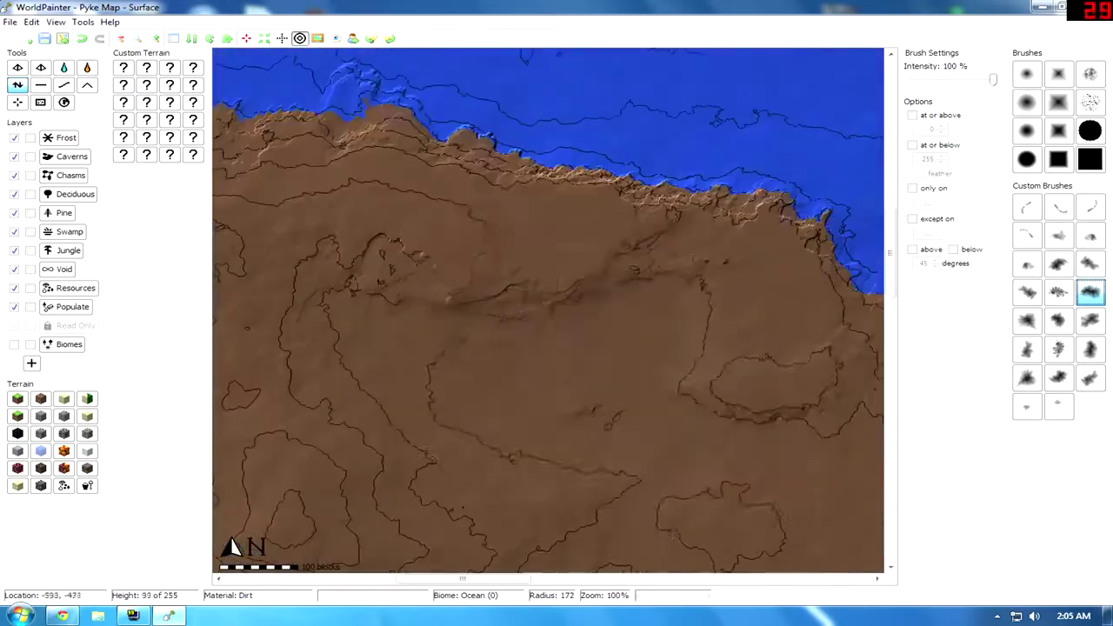
- Examine the hills and cliffs along the island's eastern coast, and open the 3D view of the map
{"action": "middle_click_drag", "start_coordinate": [783, 296], "coordinate": [296, 187]}
{"action": "scroll", "coordinate": [548, 310], "scroll_direction": "down", "scroll_amount": 1, "text": "ctrl"}
{"action": "middle_click_drag", "start_coordinate": [696, 296], "coordinate": [491, 261]}
{"action": "scroll", "coordinate": [477, 401], "scroll_direction": "down", "scroll_amount": 3}
{"action": "mouse_move", "coordinate": [477, 401]}
{"action": "middle_mouse_down"}
{"action": "mouse_move", "coordinate": [461, 549]}
{"action": "mouse_move", "coordinate": [378, 455]}
{"action": "middle_mouse_up"}
{"action": "scroll", "coordinate": [461, 549], "scroll_direction": "up", "scroll_amount": 1, "text": "ctrl"}
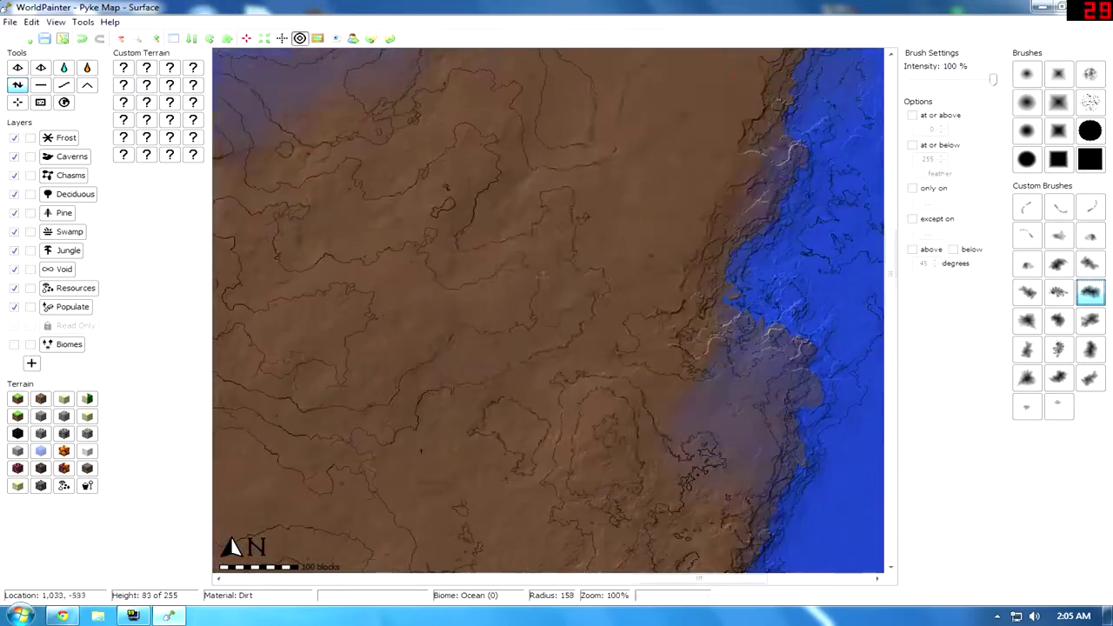
{"action": "middle_click_drag", "start_coordinate": [687, 113], "coordinate": [547, 527]}
{"action": "middle_click_drag", "start_coordinate": [601, 137], "coordinate": [574, 261]}
{"action": "left_click", "coordinate": [55, 22]}
{"action": "left_click", "coordinate": [96, 181]}
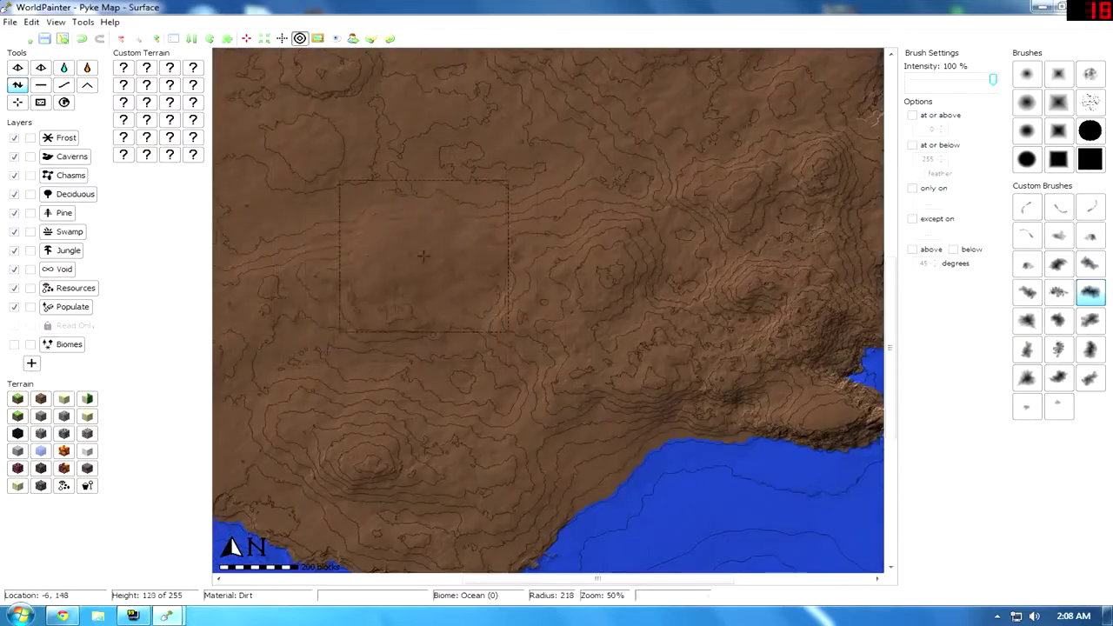
- Raise a large mountain in the island's interior, north of the southern peak
{"action": "mouse_move", "coordinate": [360, 295]}
{"action": "left_mouse_down"}
{"action": "mouse_move", "coordinate": [547, 237]}
{"action": "mouse_move", "coordinate": [450, 100]}
{"action": "mouse_move", "coordinate": [432, 100]}
{"action": "mouse_move", "coordinate": [582, 449]}
{"action": "left_mouse_up"}
{"action": "scroll", "coordinate": [433, 100], "scroll_direction": "down", "scroll_amount": 4}
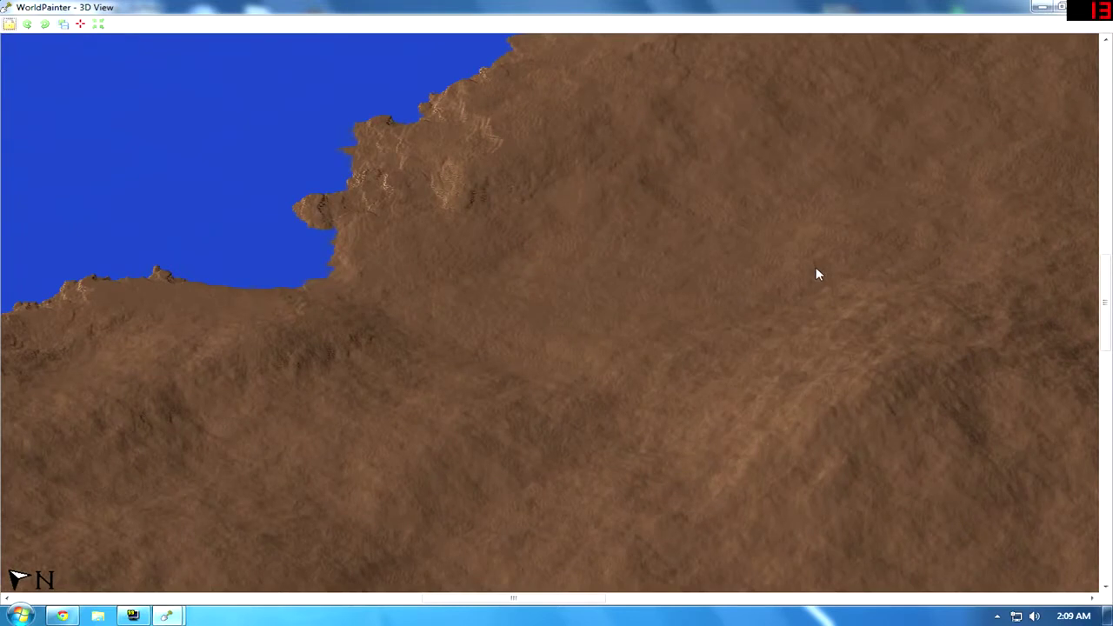
- Inspect the raised terrain in the 3D view, and switch to Chrome to view the pyke.jpg castle reference
{"action": "left_click_drag", "start_coordinate": [661, 353], "coordinate": [793, 168]}
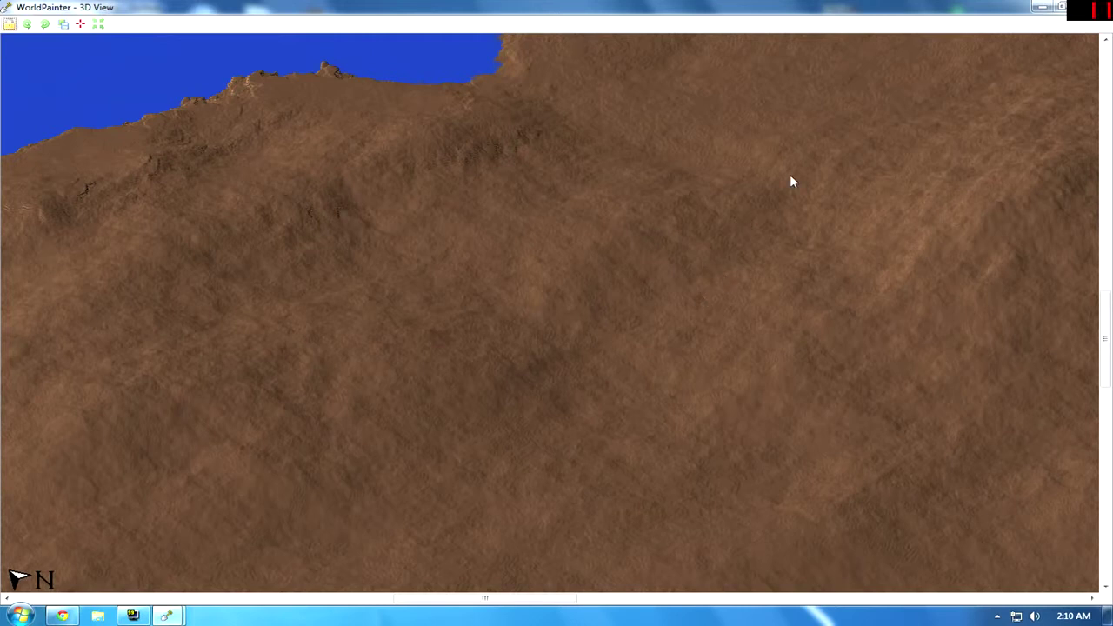
{"action": "left_click", "coordinate": [1040, 8]}
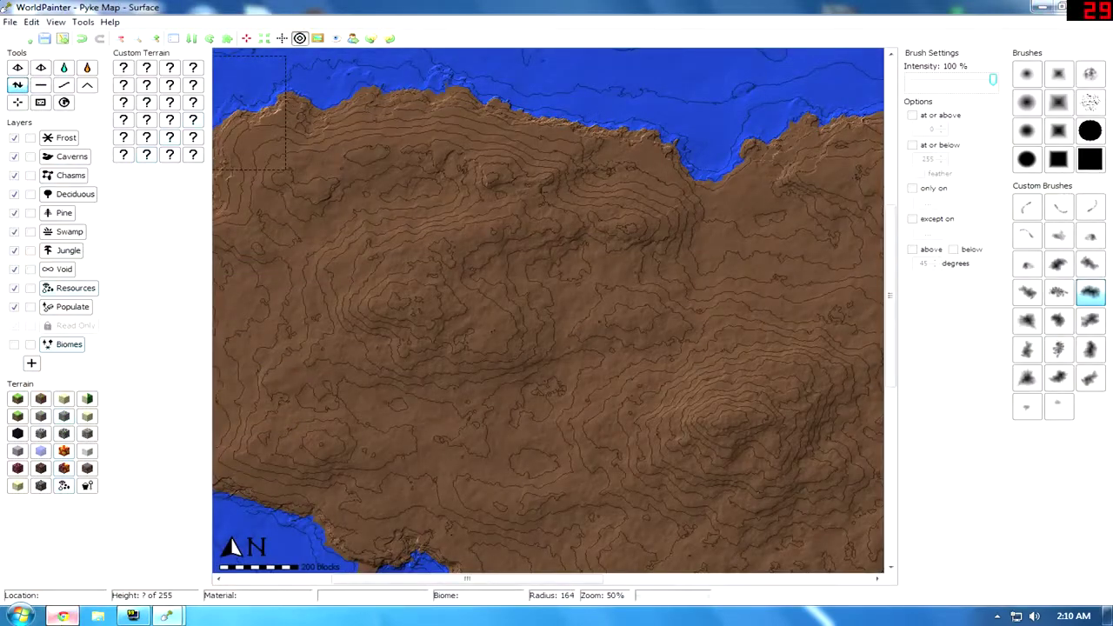
{"action": "left_click", "coordinate": [62, 615]}
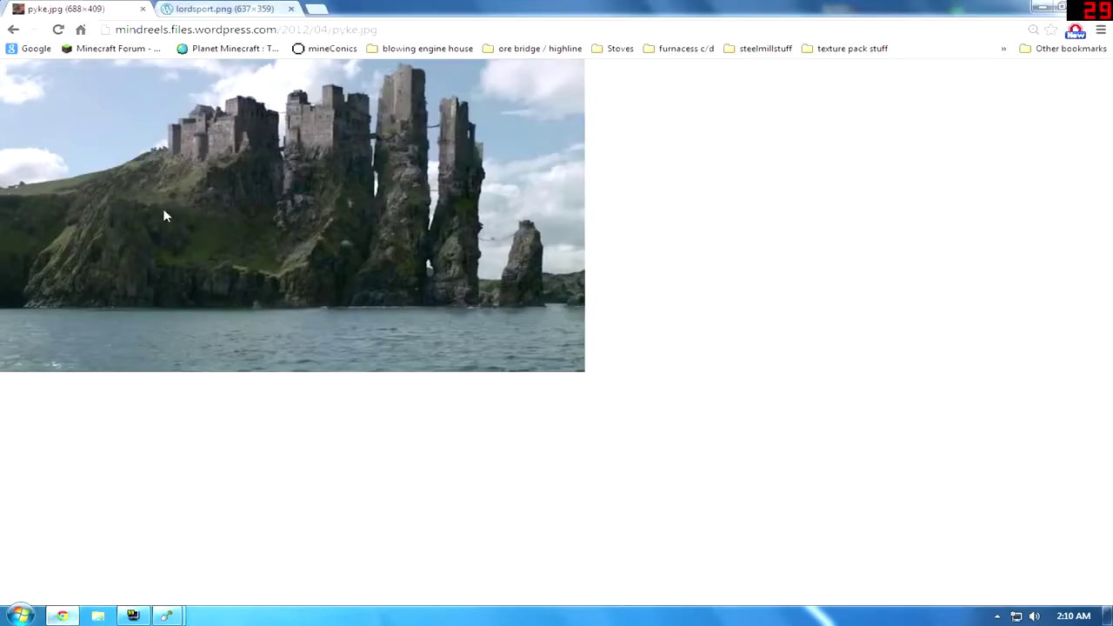
- Switch back to the WorldPainter map and raise the summit of the large interior mountain further, using the current custom height brush
{"action": "left_click", "coordinate": [1048, 6]}
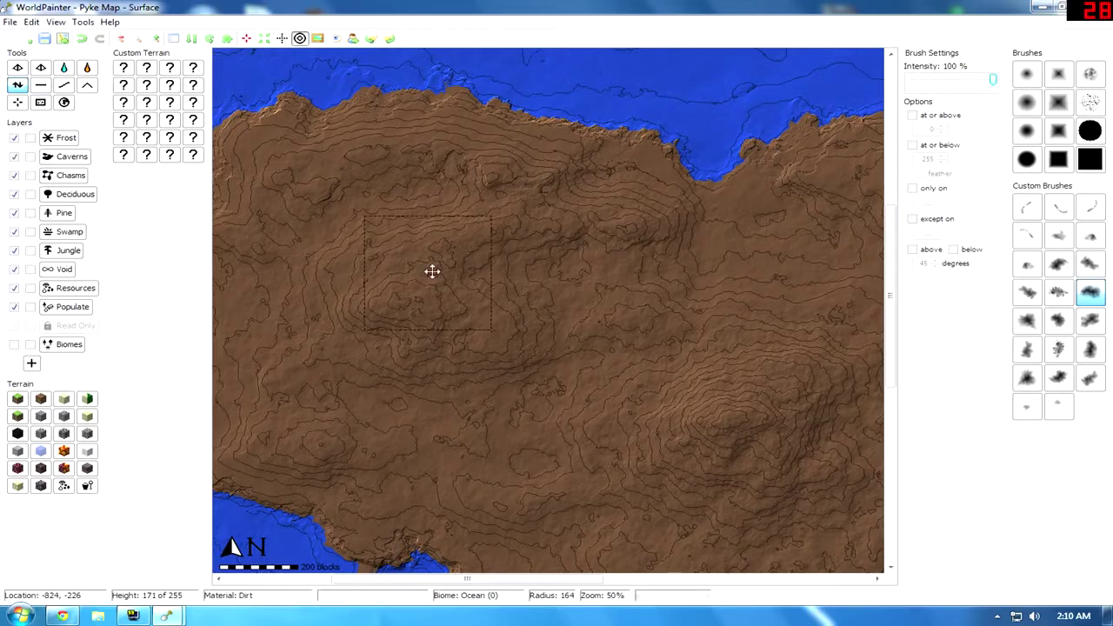
{"action": "middle_click_drag", "start_coordinate": [496, 276], "coordinate": [271, 197]}
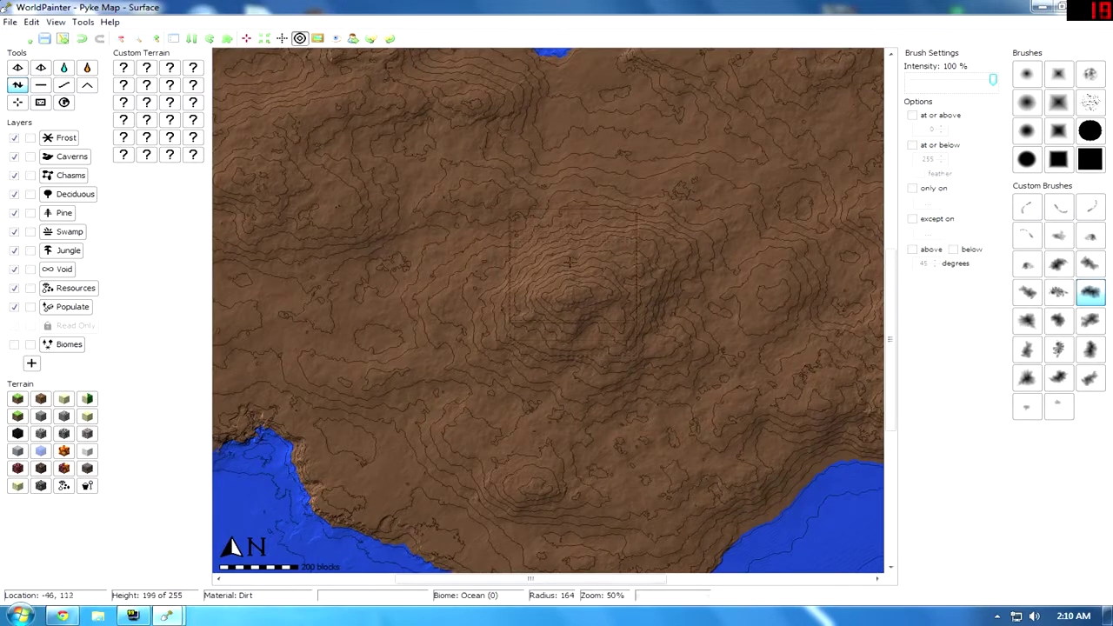
{"action": "scroll", "coordinate": [572, 263], "scroll_direction": "up", "scroll_amount": 5}
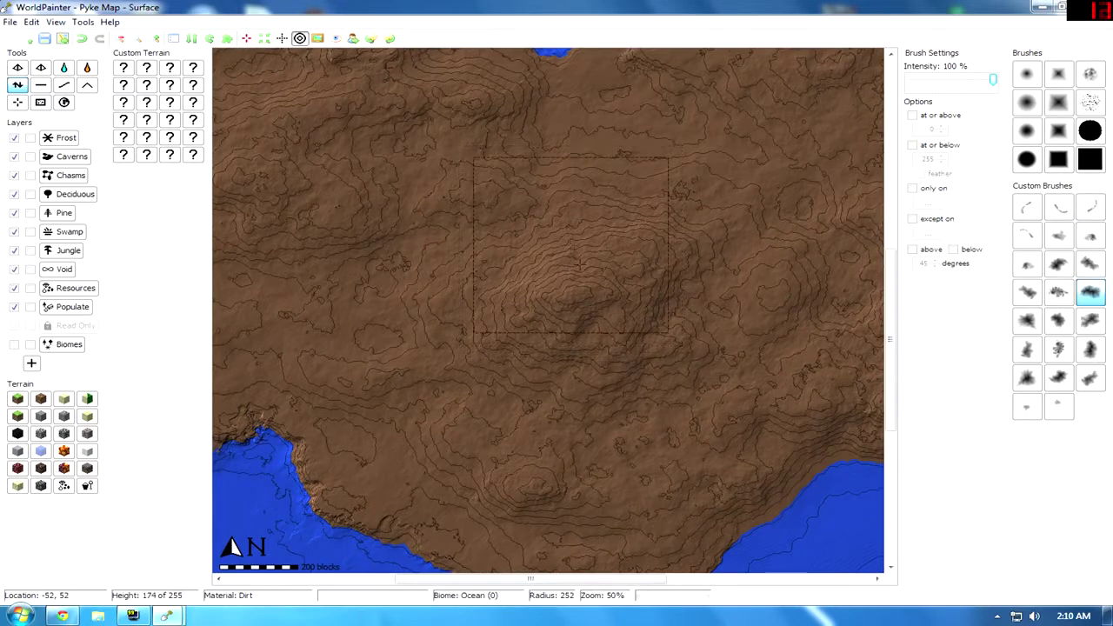
{"action": "scroll", "coordinate": [591, 281], "scroll_direction": "down", "scroll_amount": 1}
{"action": "mouse_move", "coordinate": [594, 287]}
{"action": "middle_mouse_down"}
{"action": "mouse_move", "coordinate": [611, 316]}
{"action": "mouse_move", "coordinate": [593, 218]}
{"action": "middle_mouse_up"}
{"action": "scroll", "coordinate": [609, 315], "scroll_direction": "up", "scroll_amount": 1, "text": "ctrl"}
{"action": "scroll", "coordinate": [593, 218], "scroll_direction": "down", "scroll_amount": 9}
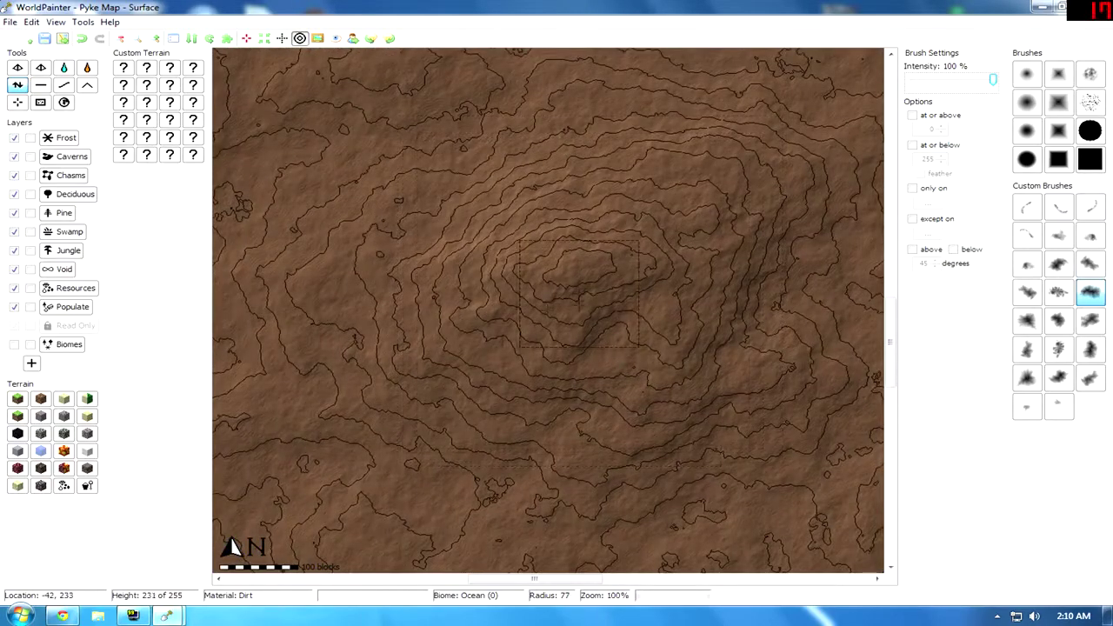
{"action": "scroll", "coordinate": [585, 331], "scroll_direction": "up", "scroll_amount": 5}
{"action": "mouse_move", "coordinate": [589, 331]}
{"action": "left_mouse_down"}
{"action": "mouse_move", "coordinate": [513, 329]}
{"action": "mouse_move", "coordinate": [452, 280]}
{"action": "mouse_move", "coordinate": [578, 193]}
{"action": "mouse_move", "coordinate": [674, 323]}
{"action": "mouse_move", "coordinate": [513, 400]}
{"action": "mouse_move", "coordinate": [379, 382]}
{"action": "mouse_move", "coordinate": [687, 347]}
{"action": "mouse_move", "coordinate": [534, 327]}
{"action": "mouse_move", "coordinate": [580, 293]}
{"action": "left_mouse_up"}
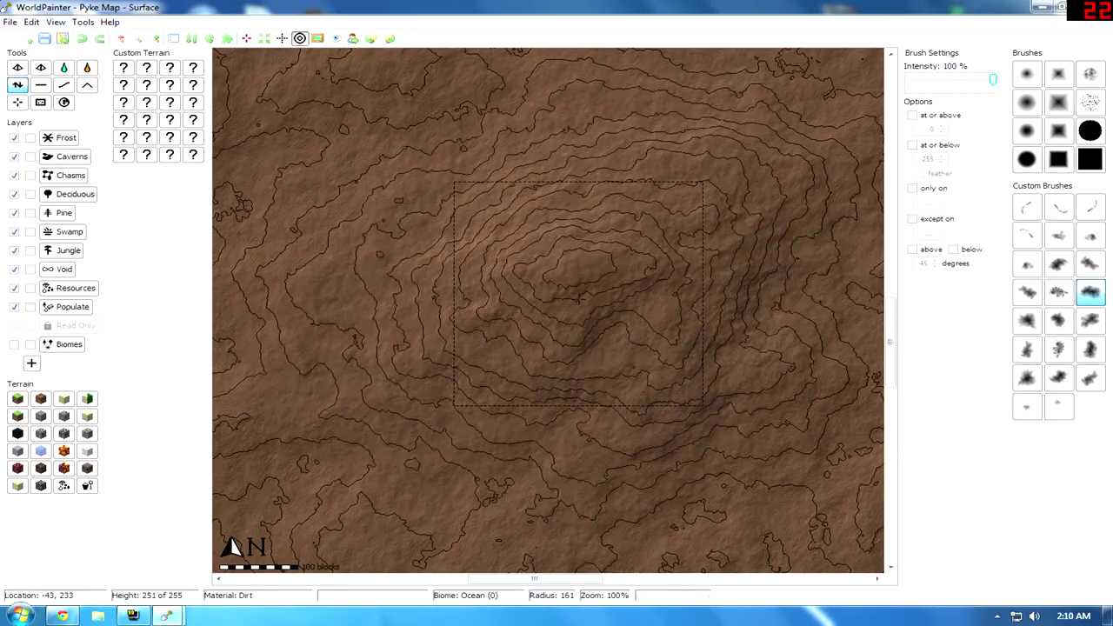
{"action": "scroll", "coordinate": [578, 294], "scroll_direction": "down", "scroll_amount": 1}
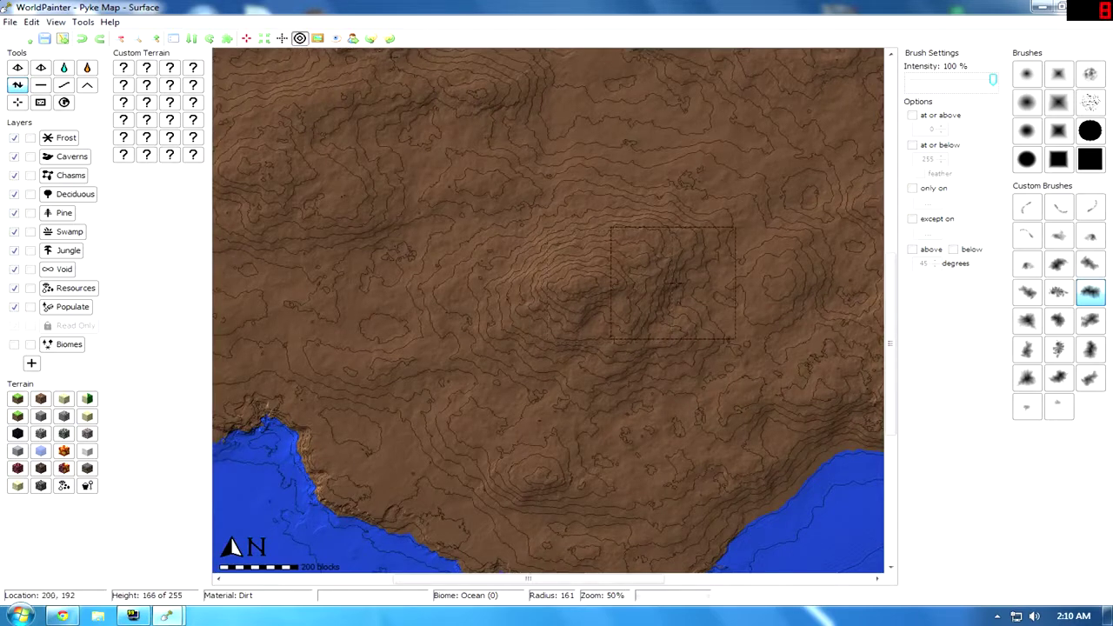
- Raise the hill inland of the northeastern coast into a more rugged ridge with the custom height brush
{"action": "middle_click_drag", "start_coordinate": [713, 266], "coordinate": [588, 461]}
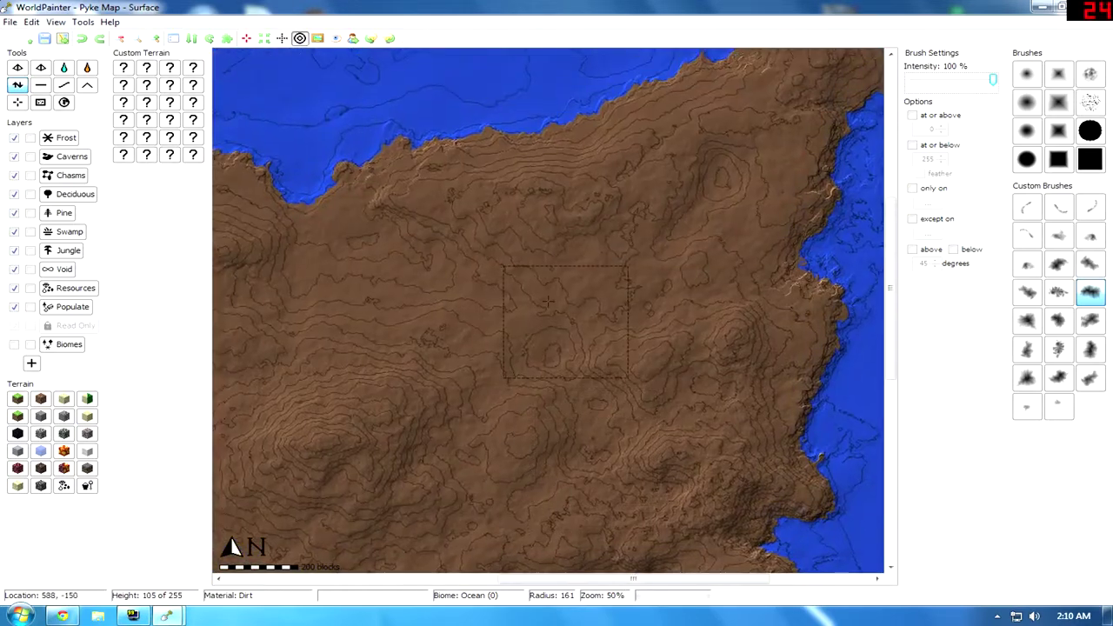
{"action": "middle_click_drag", "start_coordinate": [702, 230], "coordinate": [606, 328]}
{"action": "mouse_move", "coordinate": [631, 274]}
{"action": "left_mouse_down"}
{"action": "mouse_move", "coordinate": [652, 261]}
{"action": "mouse_move", "coordinate": [620, 279]}
{"action": "left_mouse_up"}
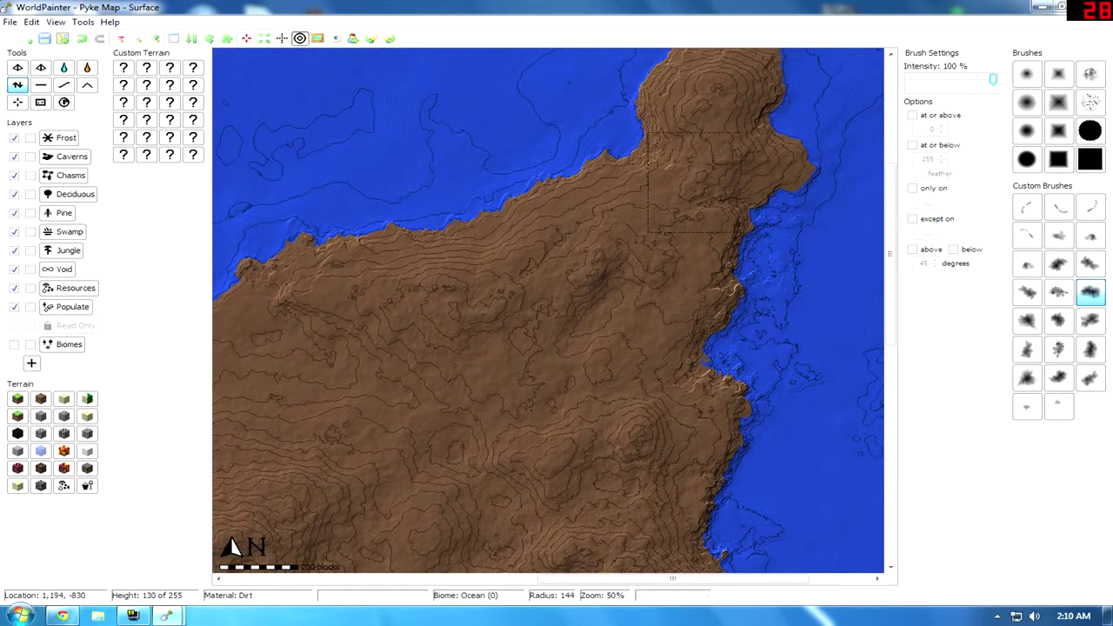
- Survey the northern bay and eastern coast on the map, and examine the eastern headlands in the 3D view
{"action": "middle_click_drag", "start_coordinate": [374, 359], "coordinate": [518, 241]}
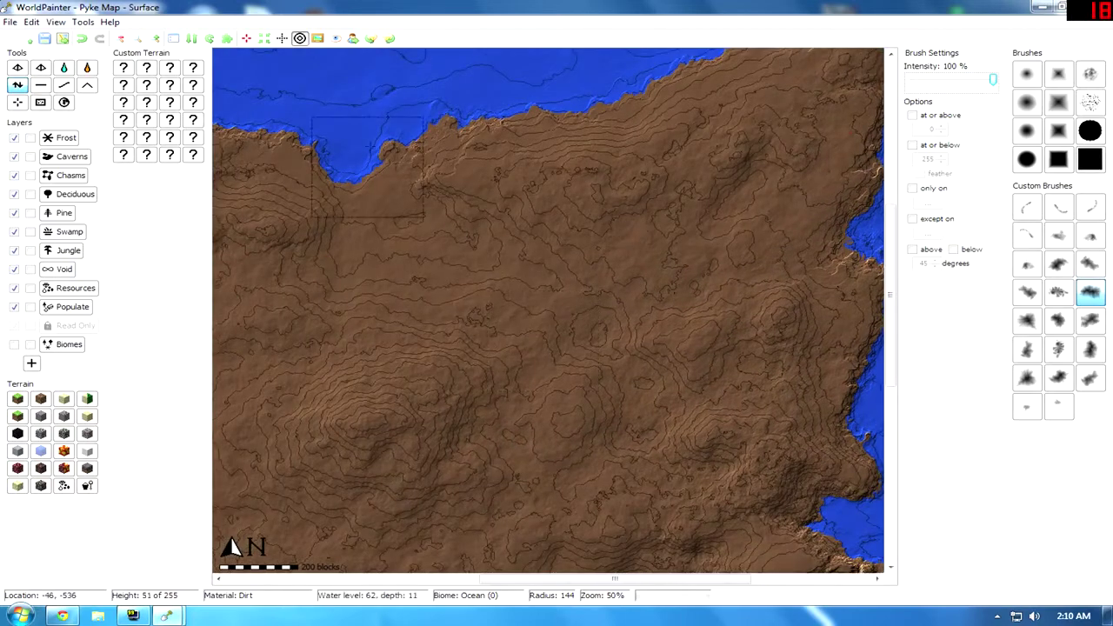
{"action": "middle_click_drag", "start_coordinate": [681, 380], "coordinate": [480, 165]}
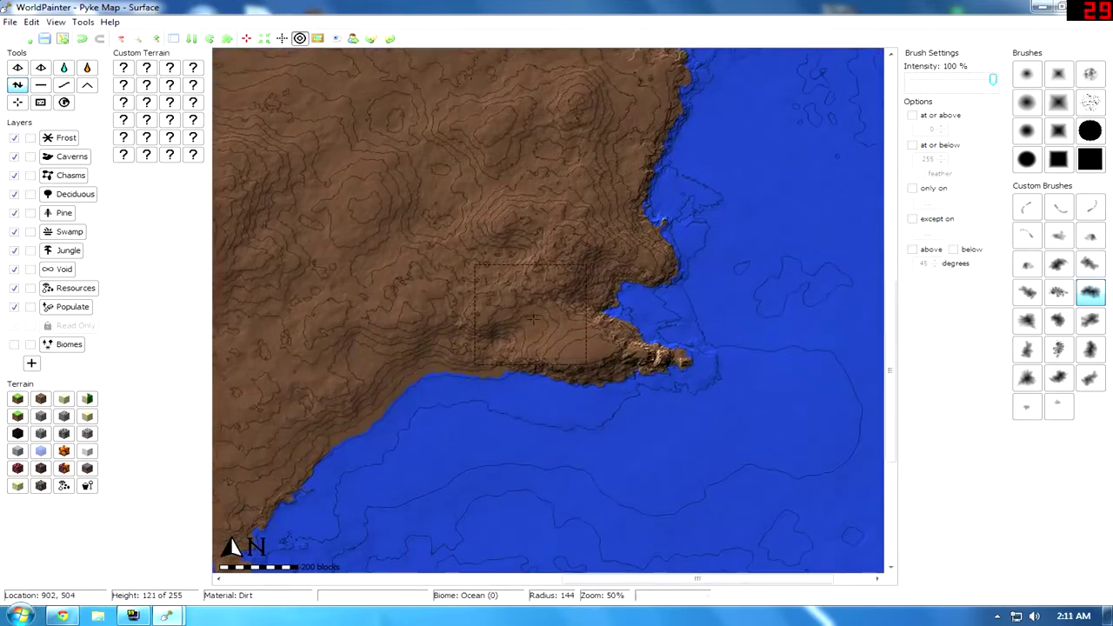
{"action": "left_click", "coordinate": [312, 525]}
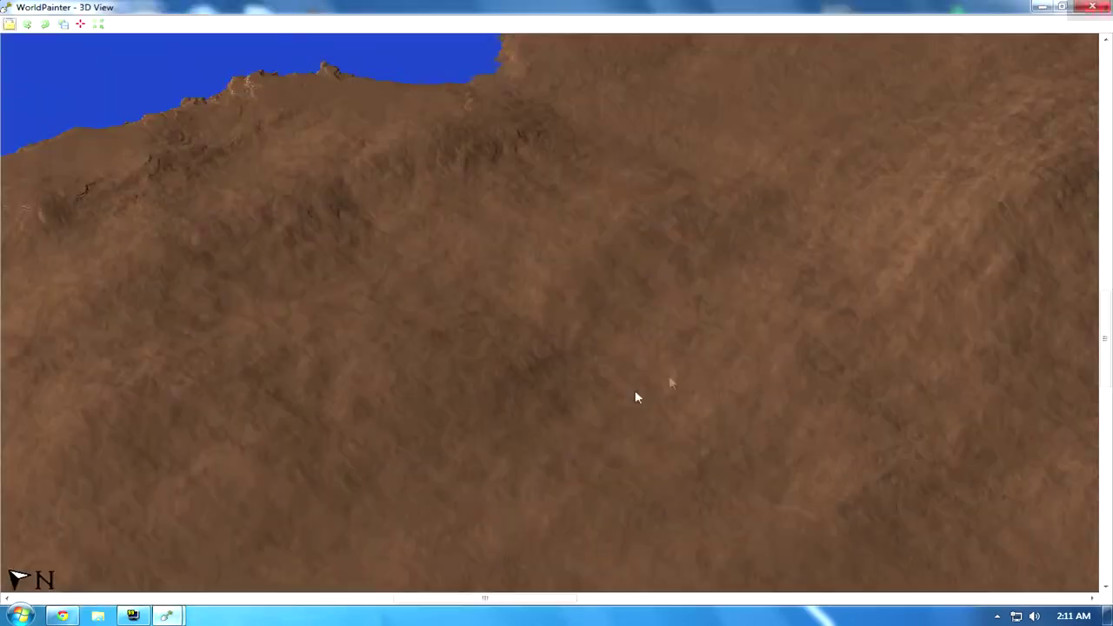
{"action": "left_click_drag", "start_coordinate": [940, 193], "coordinate": [90, 298]}
{"action": "left_click_drag", "start_coordinate": [701, 229], "coordinate": [621, 458]}
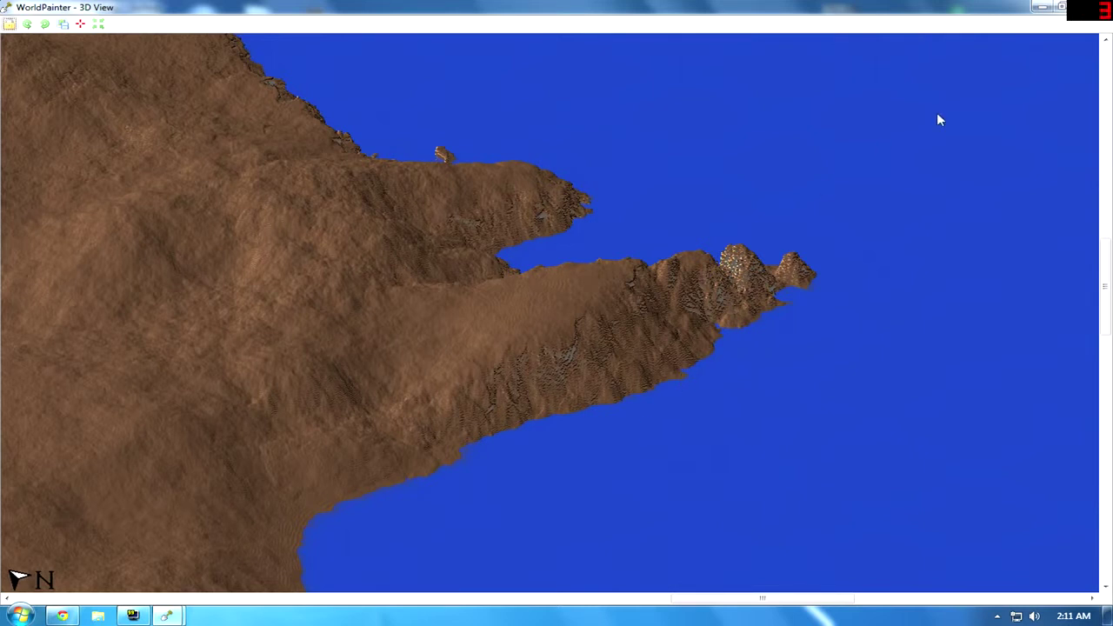
{"action": "left_click", "coordinate": [1037, 17]}
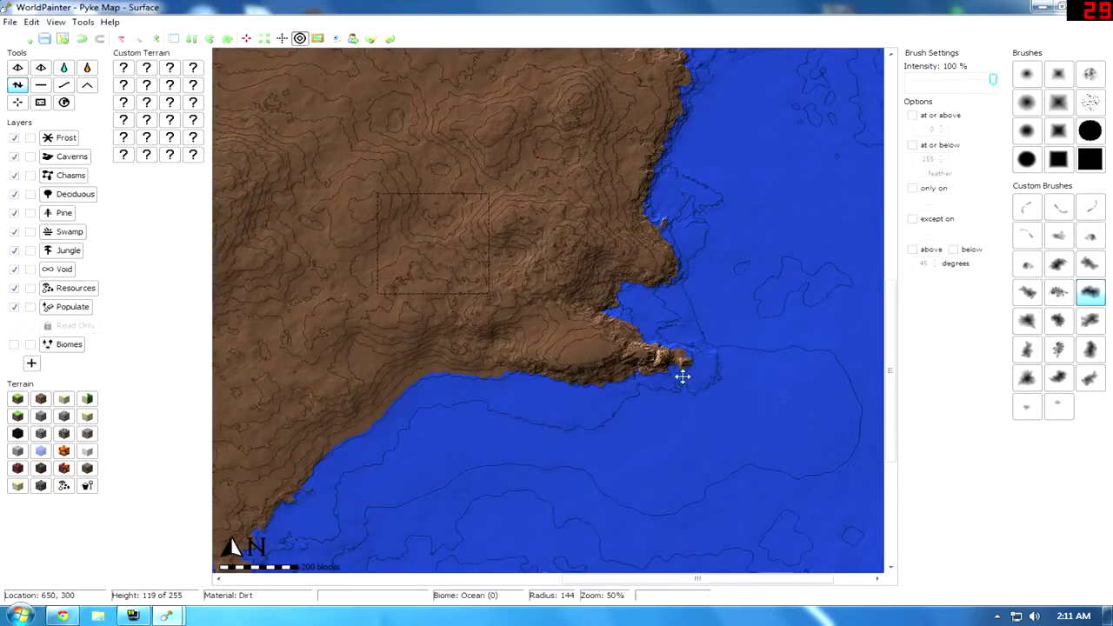
- Raise a craggy peak at the summit of the large interior mountain with a different custom brush
{"action": "middle_click_drag", "start_coordinate": [482, 240], "coordinate": [527, 177]}
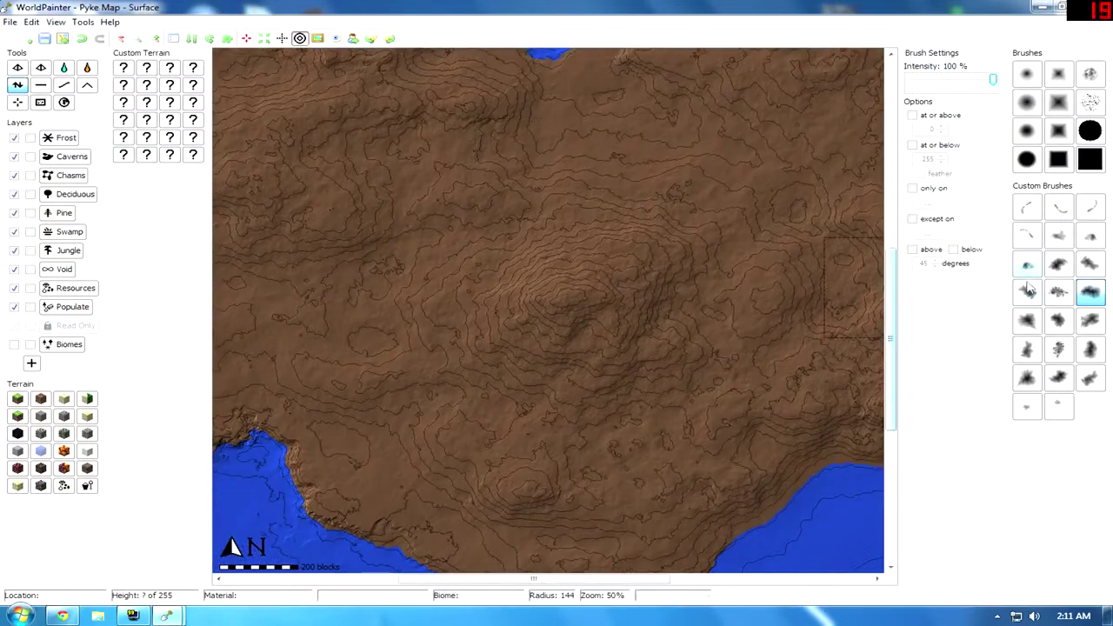
{"action": "left_click", "coordinate": [1091, 234]}
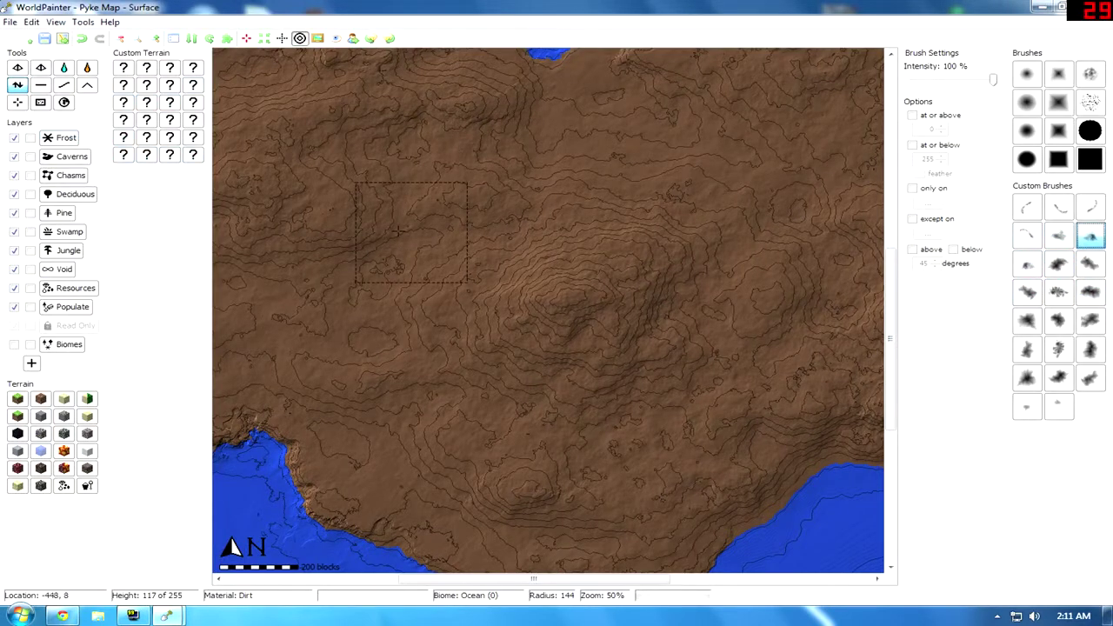
{"action": "scroll", "coordinate": [501, 287], "scroll_direction": "up", "scroll_amount": 1}
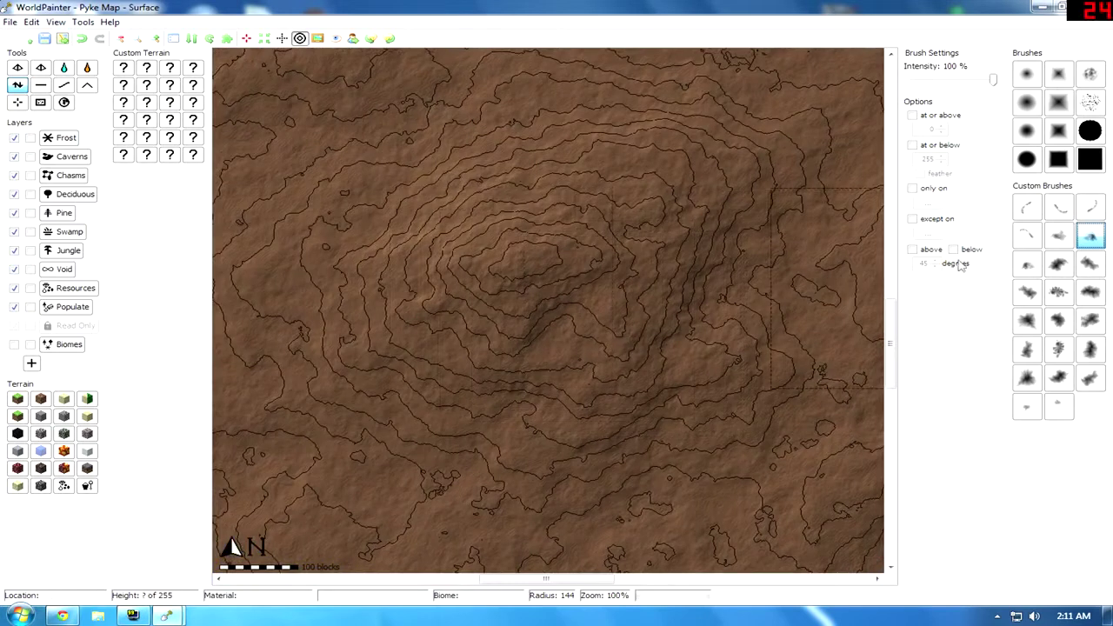
{"action": "left_click", "coordinate": [1027, 265]}
{"action": "left_click_drag", "start_coordinate": [509, 274], "coordinate": [491, 264]}
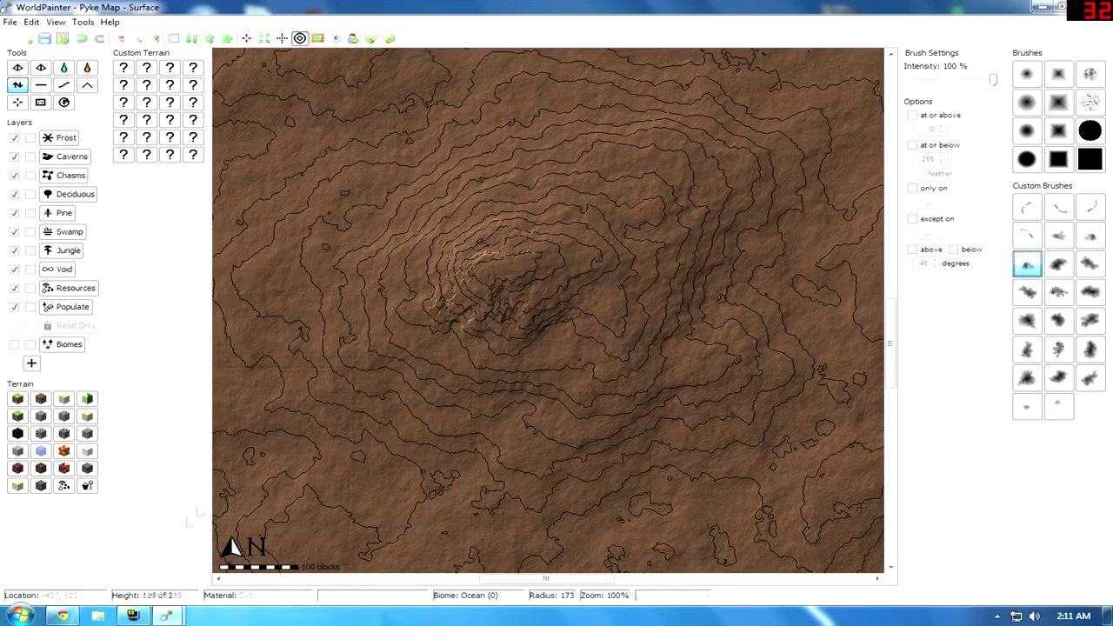
- Inspect the craggy mountain summit in the 3D view
{"action": "left_click", "coordinate": [172, 616]}
{"action": "left_click", "coordinate": [281, 554]}
{"action": "left_click_drag", "start_coordinate": [299, 319], "coordinate": [546, 301]}
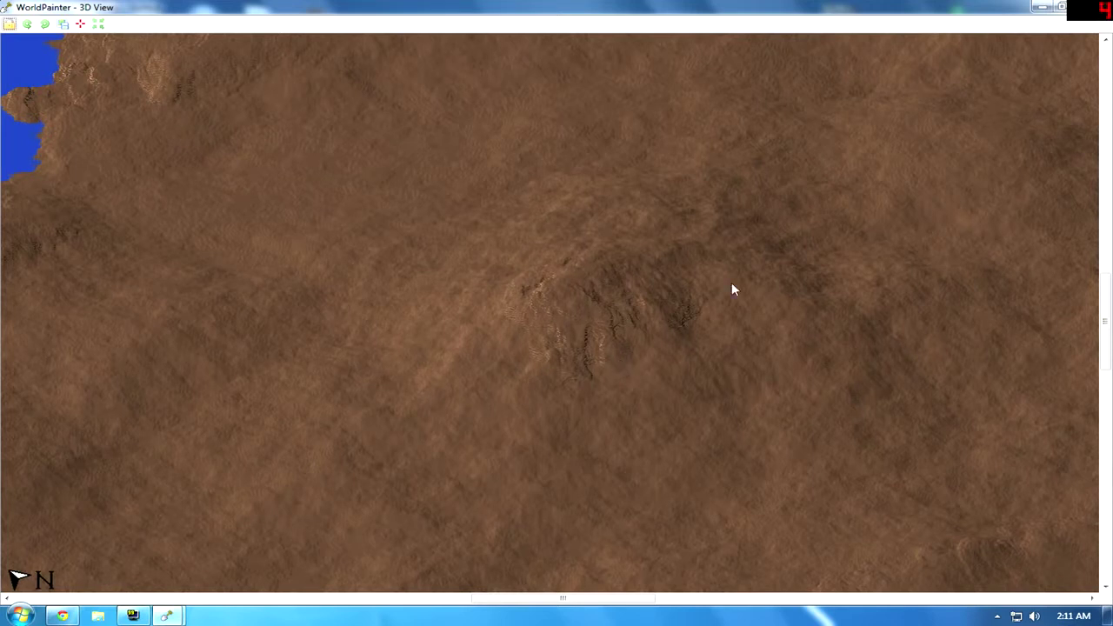
- Return to the map and build rugged ridges on the mountain's southwestern, southern, southeastern and northeastern flanks with the same custom brush
{"action": "mouse_move", "coordinate": [130, 616]}
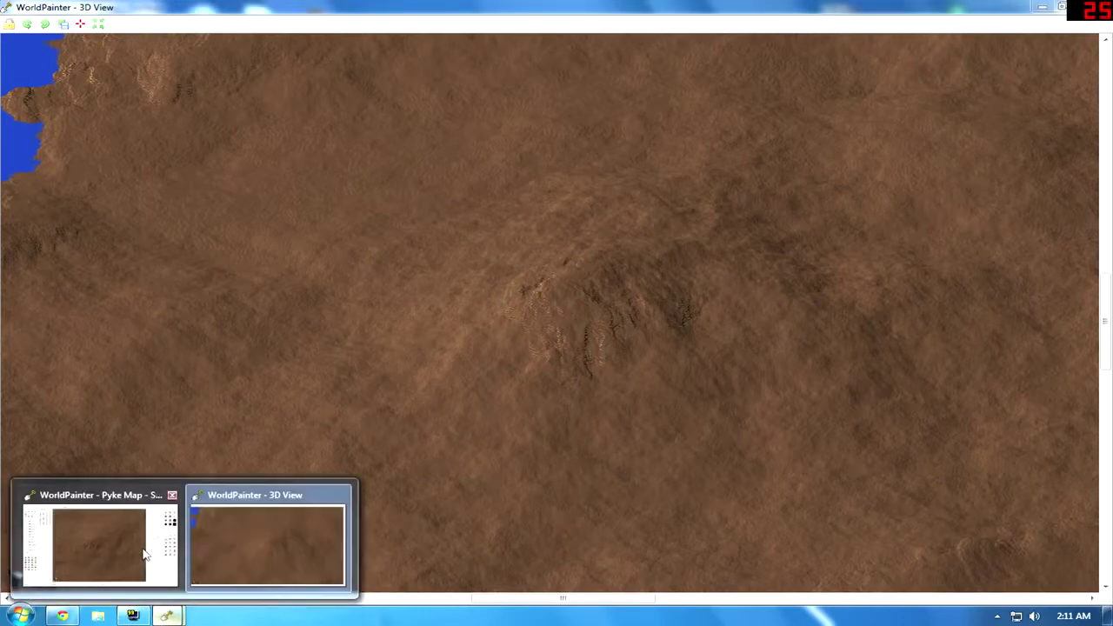
{"action": "left_click", "coordinate": [118, 543]}
{"action": "scroll", "coordinate": [468, 348], "scroll_direction": "down", "scroll_amount": 2}
{"action": "left_click_drag", "start_coordinate": [469, 372], "coordinate": [449, 374]}
{"action": "left_click", "coordinate": [360, 281]}
{"action": "scroll", "coordinate": [359, 281], "scroll_direction": "down", "scroll_amount": 2}
{"action": "left_click", "coordinate": [359, 281]}
{"action": "left_click_drag", "start_coordinate": [377, 280], "coordinate": [353, 387]}
{"action": "left_click", "coordinate": [706, 366]}
{"action": "mouse_move", "coordinate": [706, 365]}
{"action": "left_mouse_down"}
{"action": "mouse_move", "coordinate": [648, 452]}
{"action": "mouse_move", "coordinate": [613, 457]}
{"action": "mouse_move", "coordinate": [623, 234]}
{"action": "left_mouse_up"}
- Roughen the mountain's southern, western and northwestern slopes with another custom brush, using radii of 251 and 182
{"action": "left_click", "coordinate": [1053, 237]}
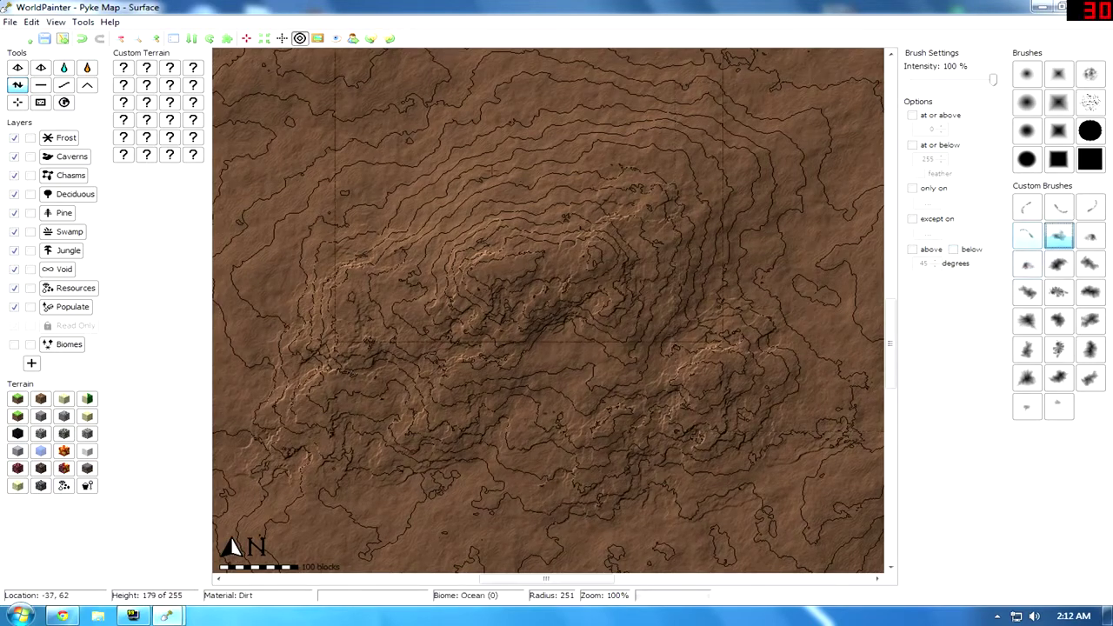
{"action": "left_click", "coordinate": [498, 428]}
{"action": "mouse_move", "coordinate": [499, 414]}
{"action": "left_mouse_down"}
{"action": "mouse_move", "coordinate": [383, 522]}
{"action": "mouse_move", "coordinate": [296, 374]}
{"action": "mouse_move", "coordinate": [270, 165]}
{"action": "mouse_move", "coordinate": [303, 192]}
{"action": "left_mouse_up"}
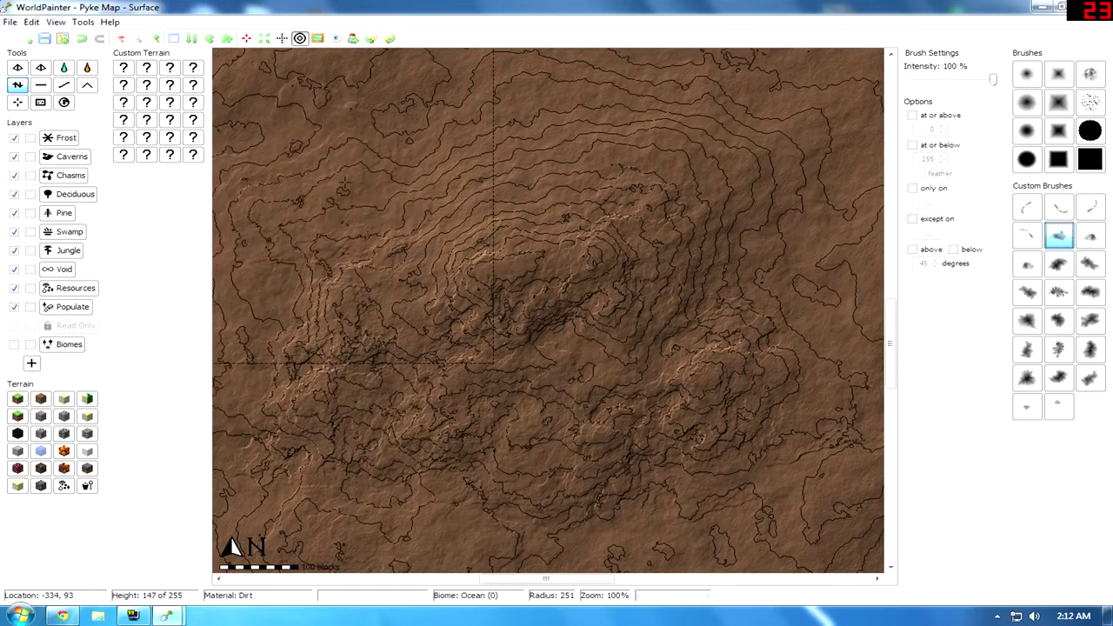
{"action": "left_click_drag", "start_coordinate": [487, 120], "coordinate": [498, 120]}
{"action": "scroll", "coordinate": [422, 268], "scroll_direction": "up", "scroll_amount": 3}
{"action": "mouse_move", "coordinate": [421, 252]}
{"action": "left_mouse_down"}
{"action": "mouse_move", "coordinate": [428, 405]}
{"action": "mouse_move", "coordinate": [656, 407]}
{"action": "left_mouse_up"}
- Raise a craggy ridge on the mountain's northeastern side and detail its northern and southern slopes with two further custom brushes
{"action": "left_click", "coordinate": [1091, 235]}
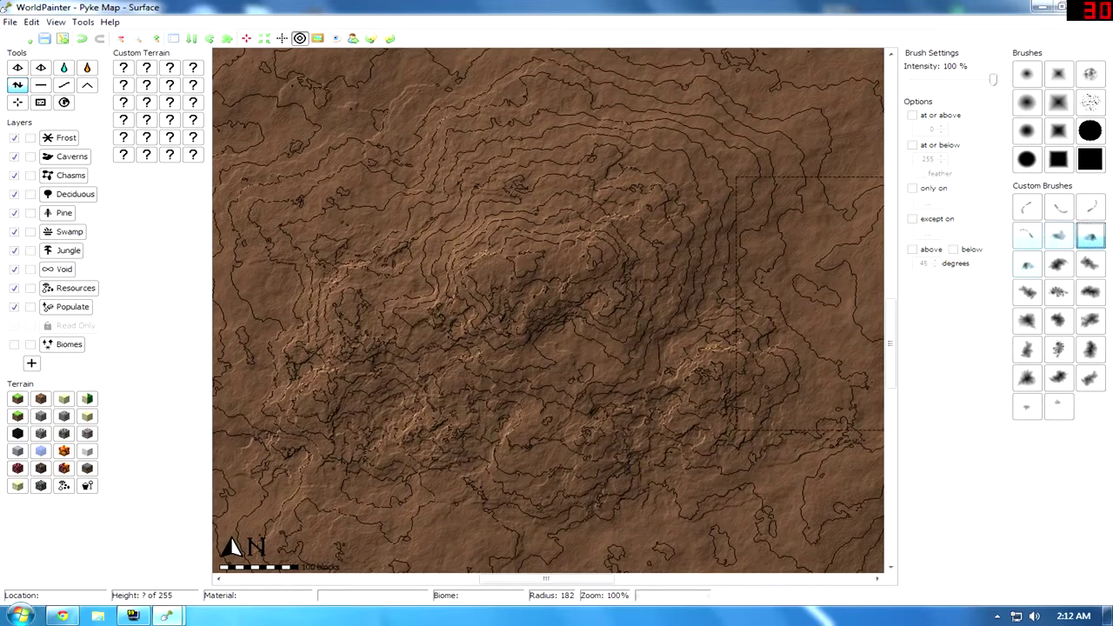
{"action": "left_click_drag", "start_coordinate": [673, 142], "coordinate": [688, 149]}
{"action": "left_click", "coordinate": [1059, 410]}
{"action": "left_click_drag", "start_coordinate": [539, 189], "coordinate": [539, 187]}
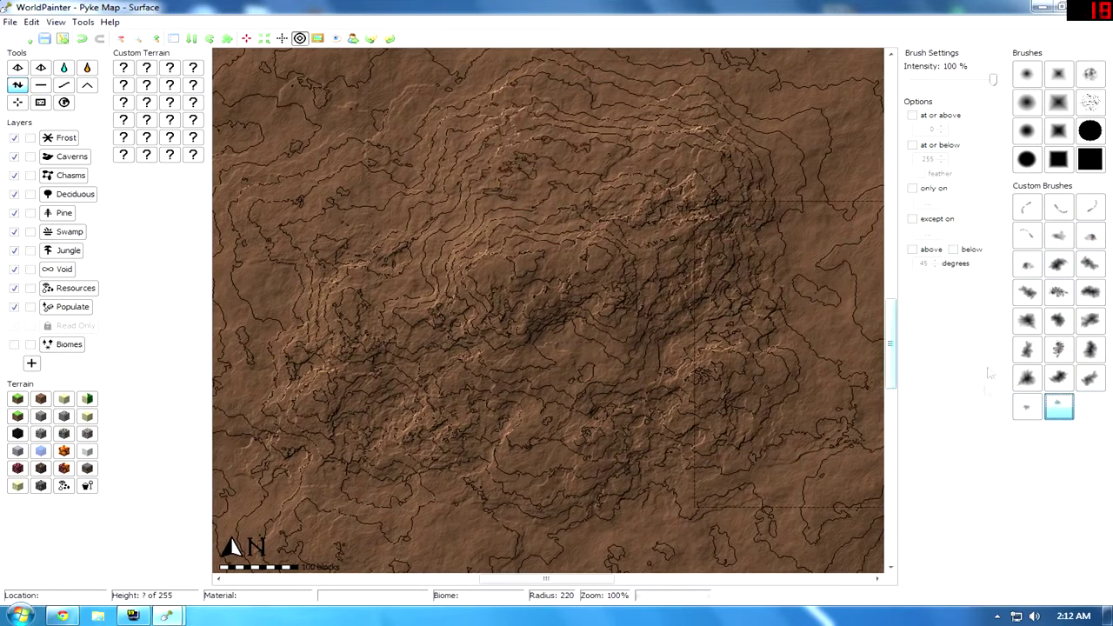
{"action": "scroll", "coordinate": [678, 476], "scroll_direction": "up", "scroll_amount": 4}
{"action": "left_click_drag", "start_coordinate": [654, 465], "coordinate": [654, 465]}
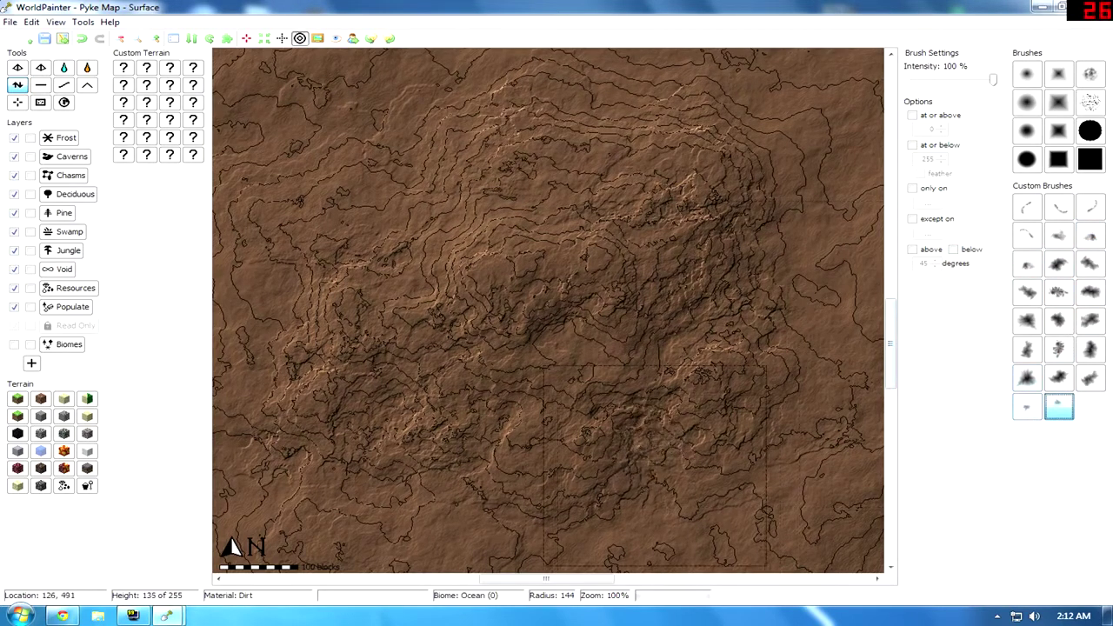
- Inspect the whole reshaped mountain in the 3D view, and return to the map
{"action": "middle_click_drag", "start_coordinate": [477, 455], "coordinate": [574, 385]}
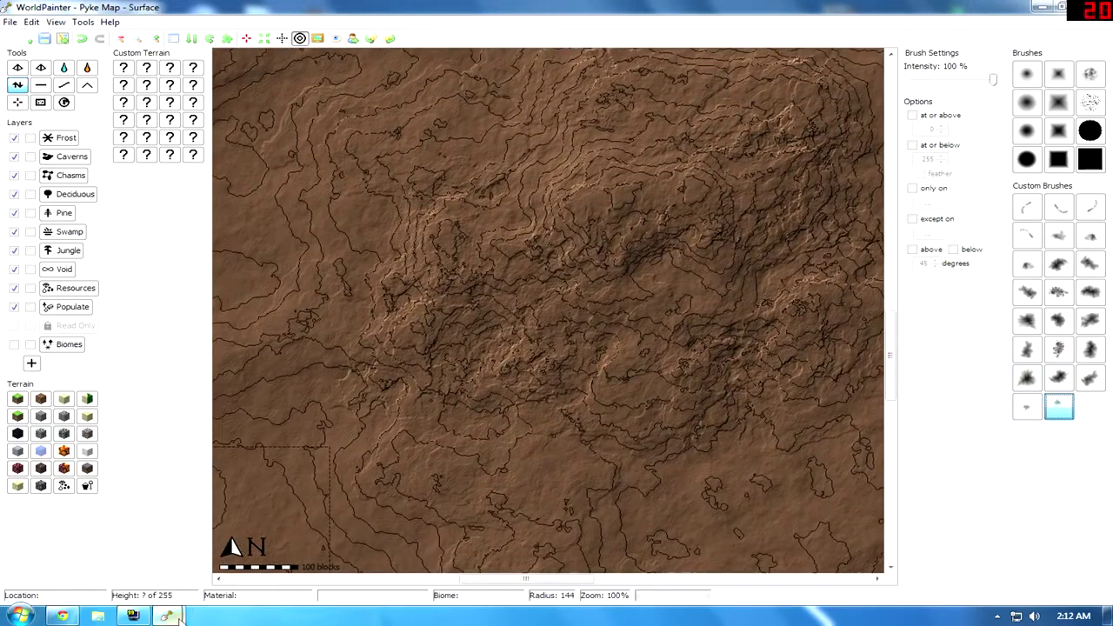
{"action": "mouse_move", "coordinate": [170, 616]}
{"action": "left_click", "coordinate": [295, 546]}
{"action": "left_click_drag", "start_coordinate": [497, 450], "coordinate": [573, 342]}
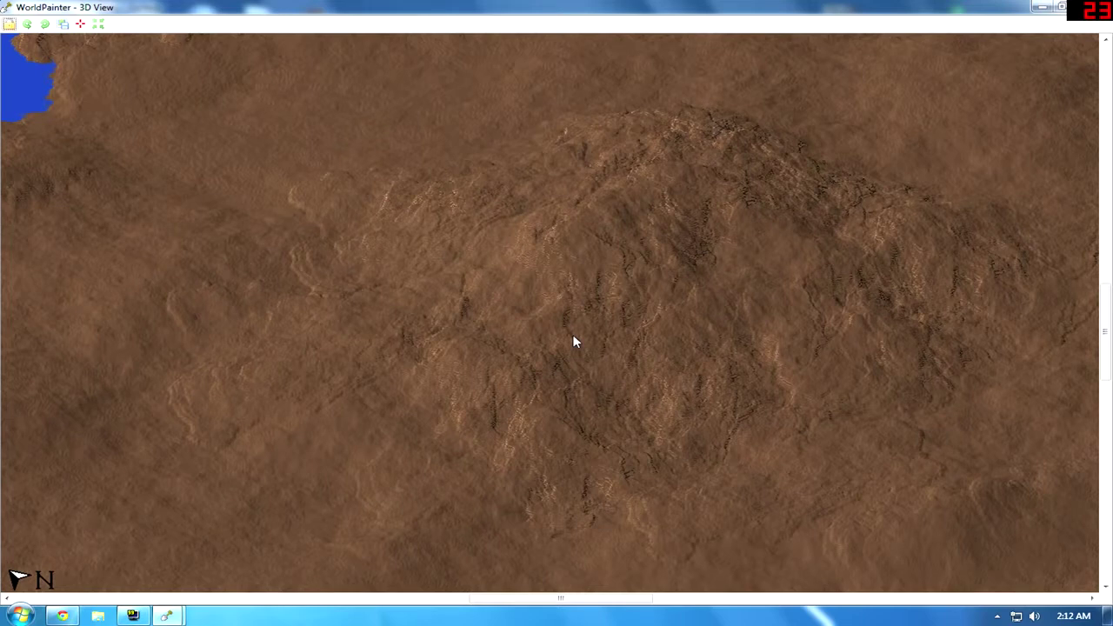
{"action": "left_click", "coordinate": [1041, 8]}
- Flatten parts of the mountain's central and southern slopes with the Flatten tool, enlarging the custom brush to radius 251
{"action": "middle_click_drag", "start_coordinate": [539, 404], "coordinate": [347, 408]}
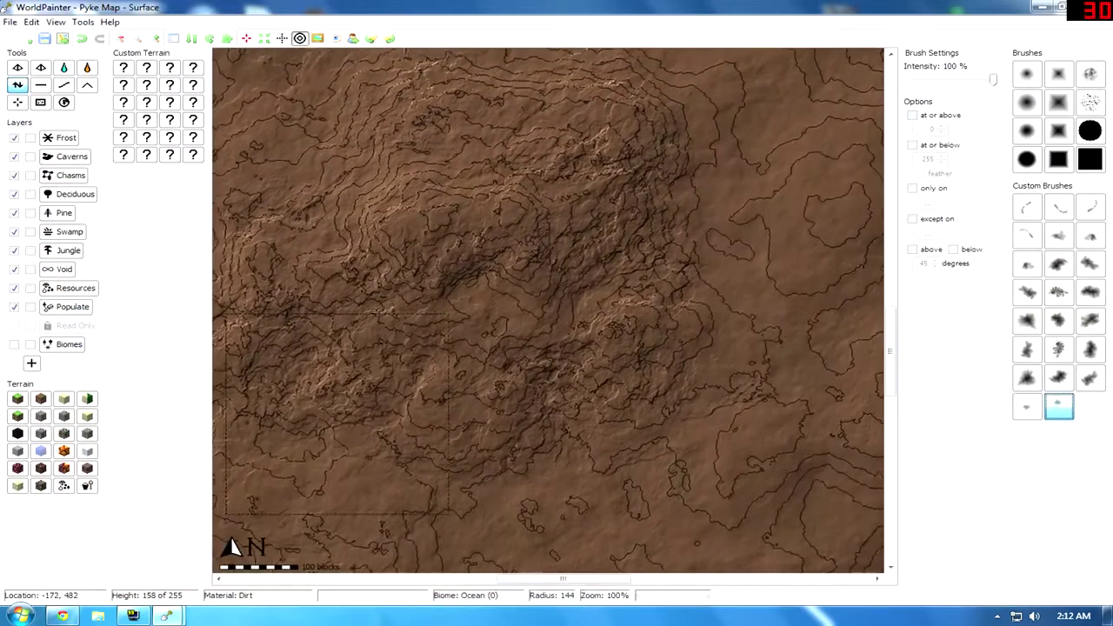
{"action": "left_click", "coordinate": [41, 85]}
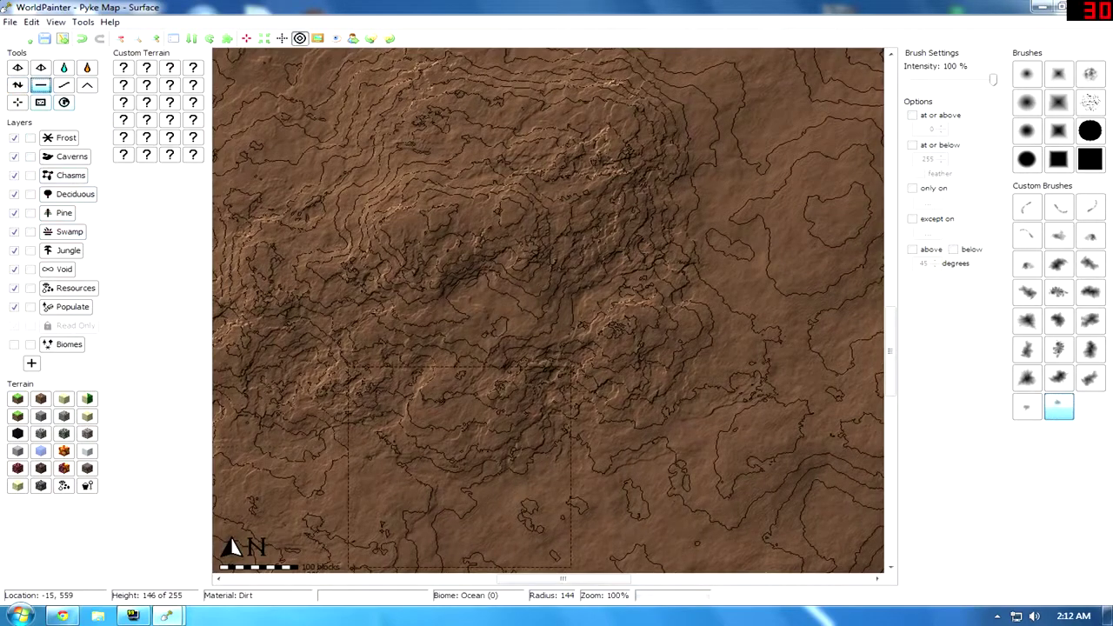
{"action": "middle_click_drag", "start_coordinate": [641, 246], "coordinate": [674, 219]}
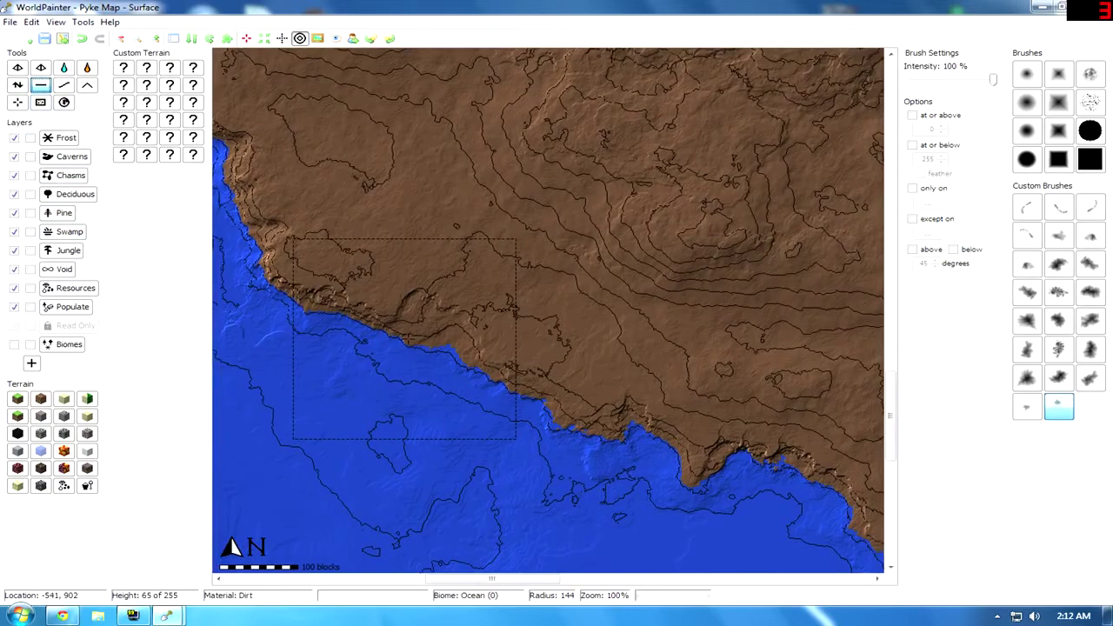
{"action": "middle_click_drag", "start_coordinate": [599, 236], "coordinate": [356, 493]}
{"action": "middle_click_drag", "start_coordinate": [574, 354], "coordinate": [531, 406]}
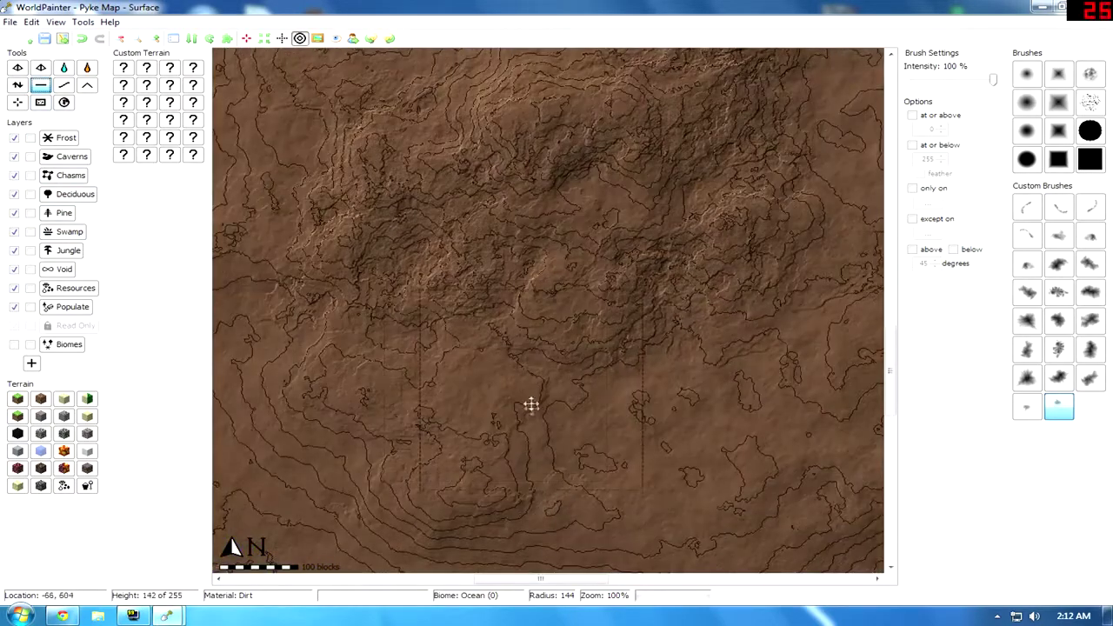
{"action": "scroll", "coordinate": [531, 405], "scroll_direction": "up", "scroll_amount": 4}
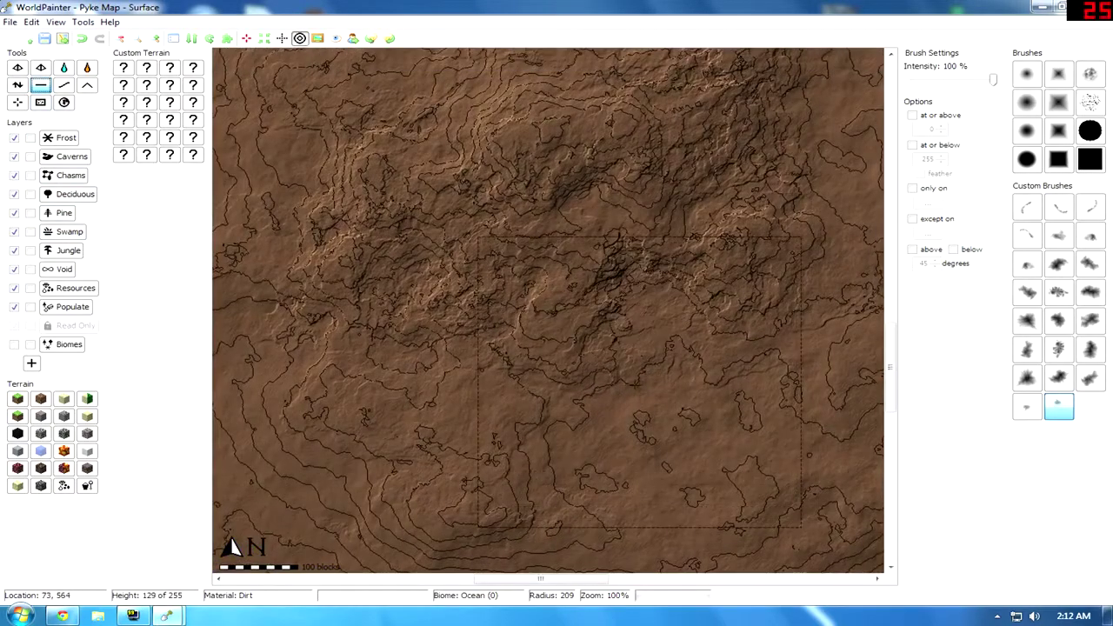
{"action": "scroll", "coordinate": [643, 353], "scroll_direction": "up", "scroll_amount": 2}
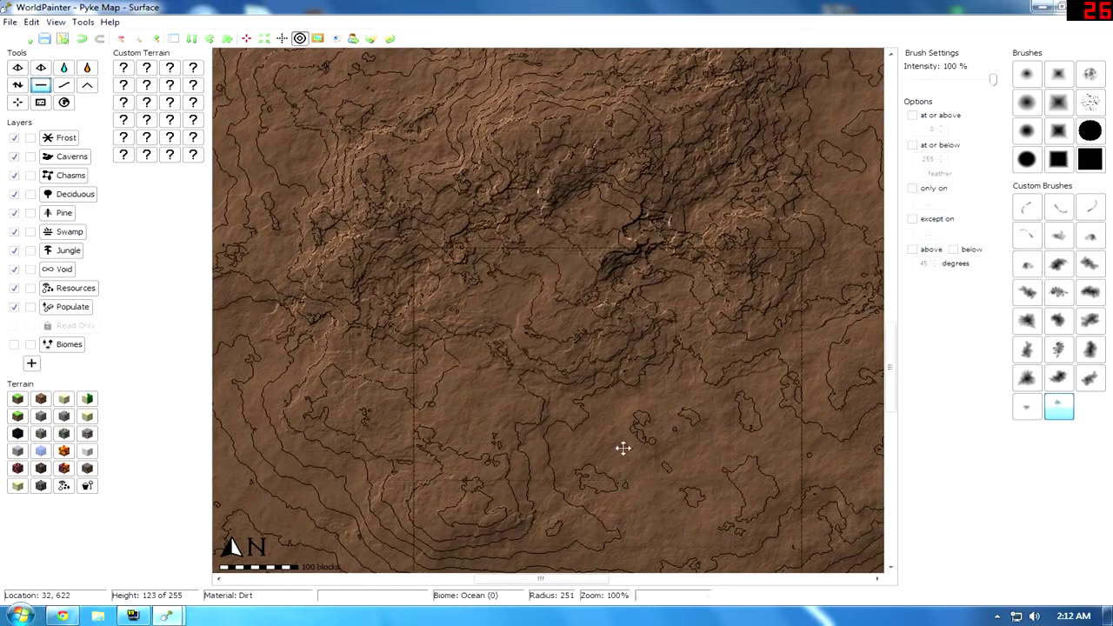
{"action": "middle_click_drag", "start_coordinate": [624, 449], "coordinate": [640, 539]}
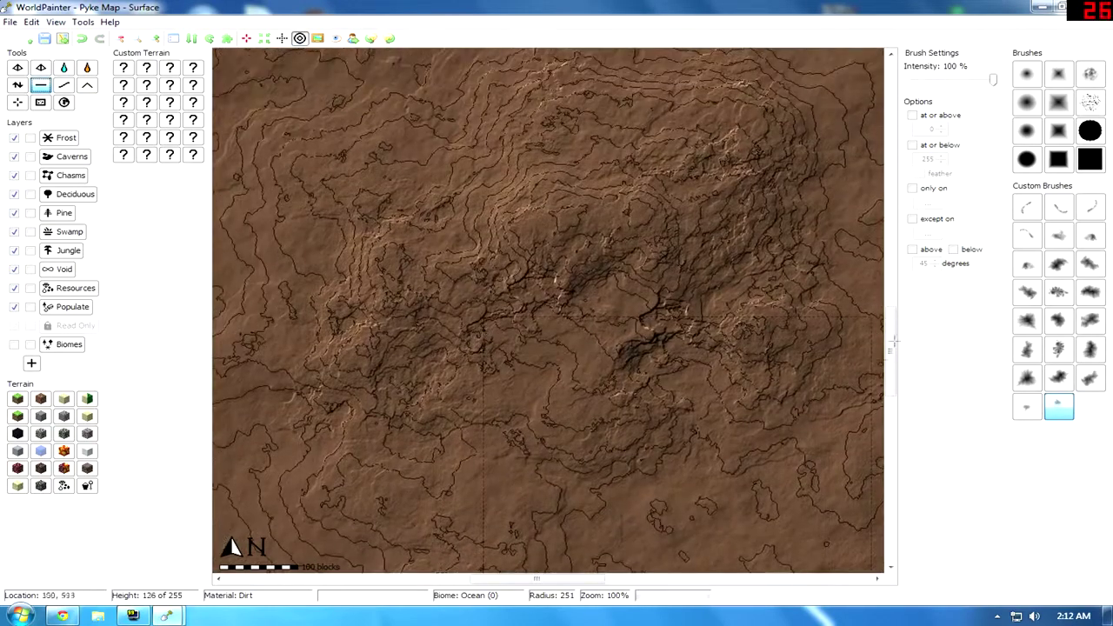
- Try flattening the mountain's northeastern slope with a different custom brush, and undo the stroke
{"action": "left_click", "coordinate": [1069, 239]}
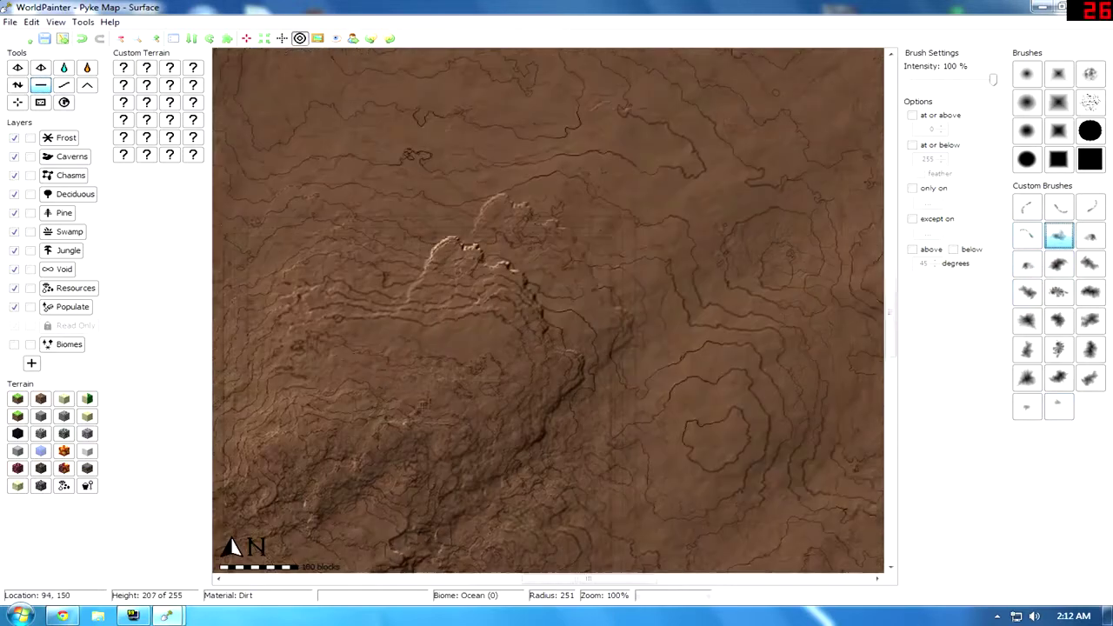
{"action": "middle_click_drag", "start_coordinate": [496, 374], "coordinate": [570, 298]}
{"action": "key", "text": "ctrl+z"}
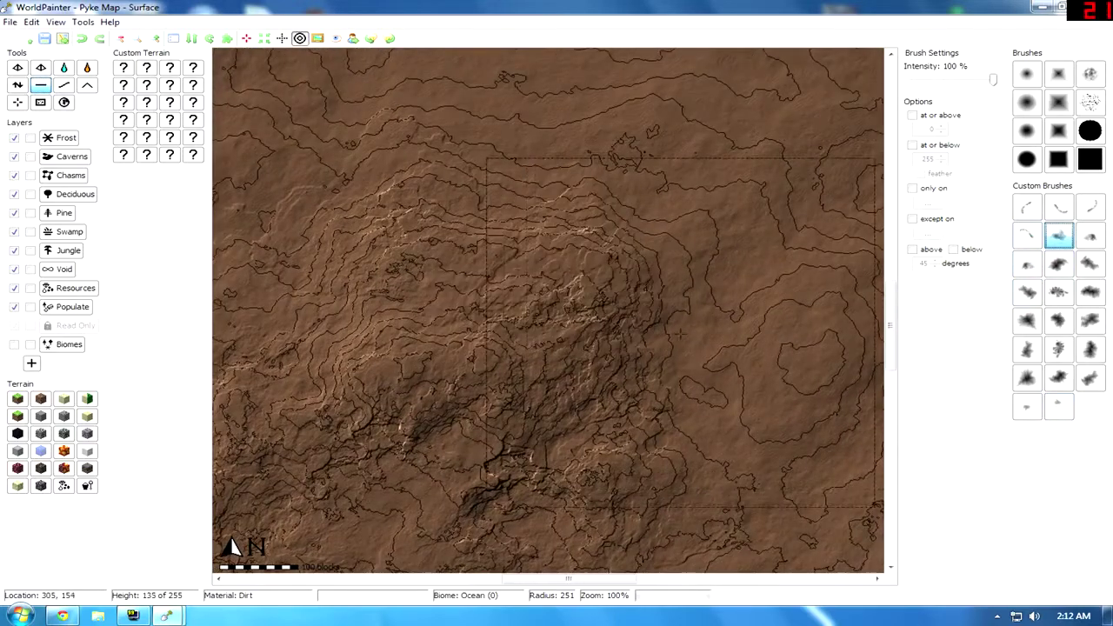
- Flatten the mountain's eastern slope with the radius 251 custom brush, and rework its southeastern side with the Height tool at about radius 151
{"action": "left_click_drag", "start_coordinate": [679, 334], "coordinate": [626, 398]}
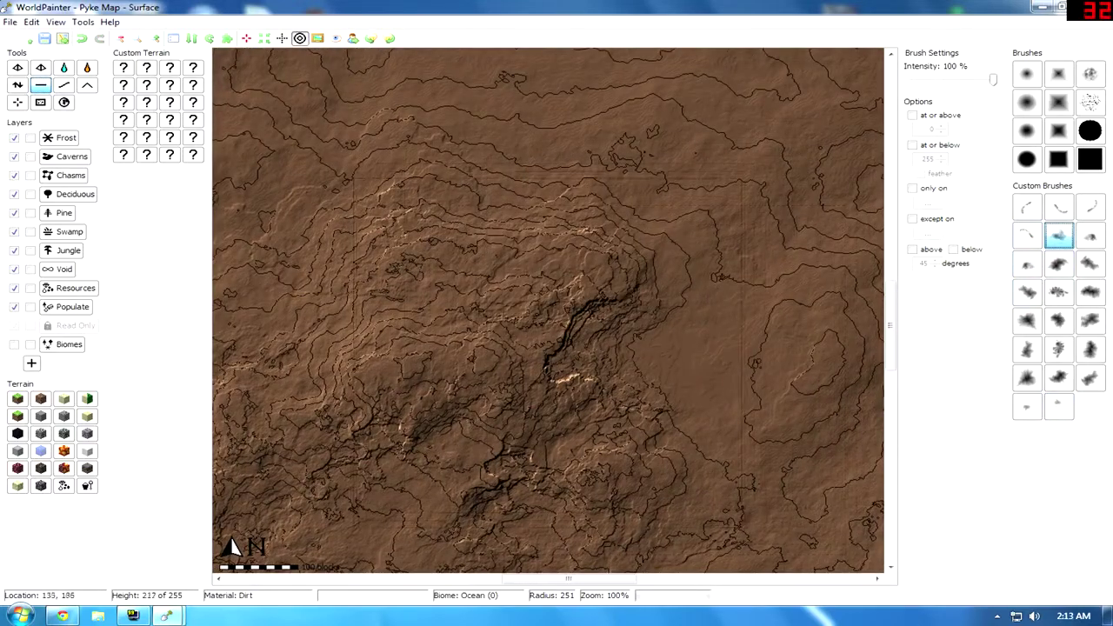
{"action": "left_click", "coordinate": [17, 84]}
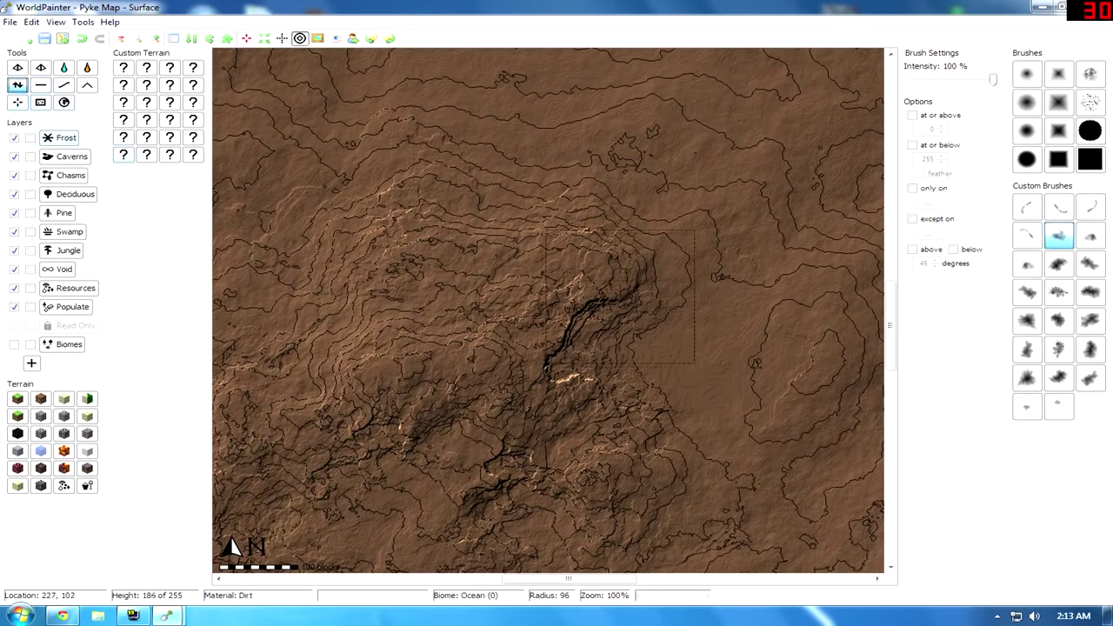
{"action": "scroll", "coordinate": [609, 365], "scroll_direction": "up", "scroll_amount": 4}
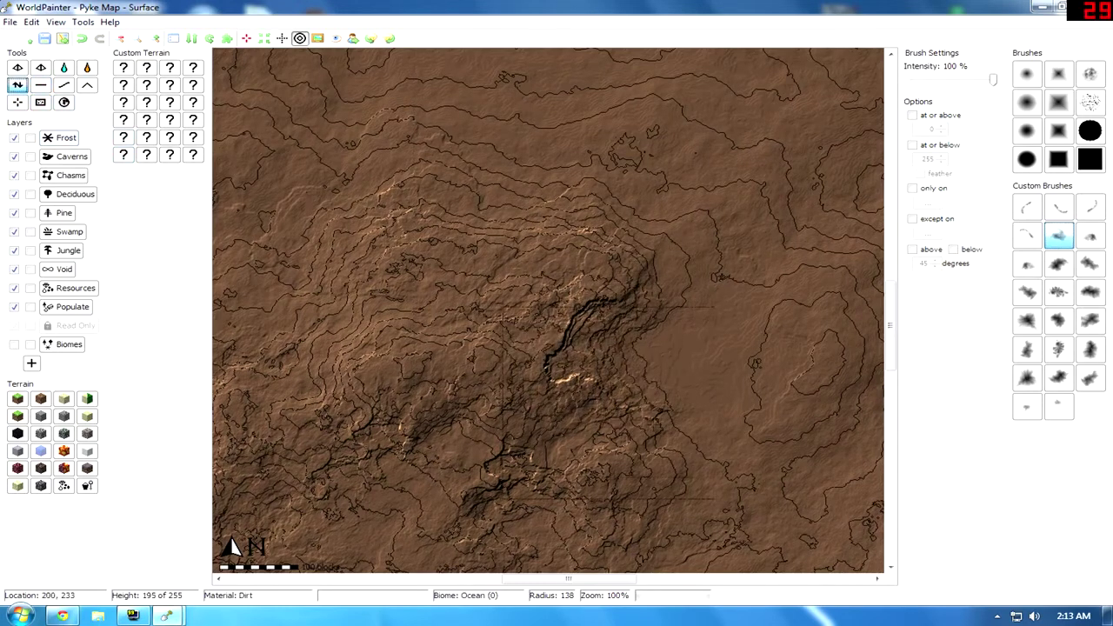
{"action": "scroll", "coordinate": [643, 426], "scroll_direction": "up", "scroll_amount": 4}
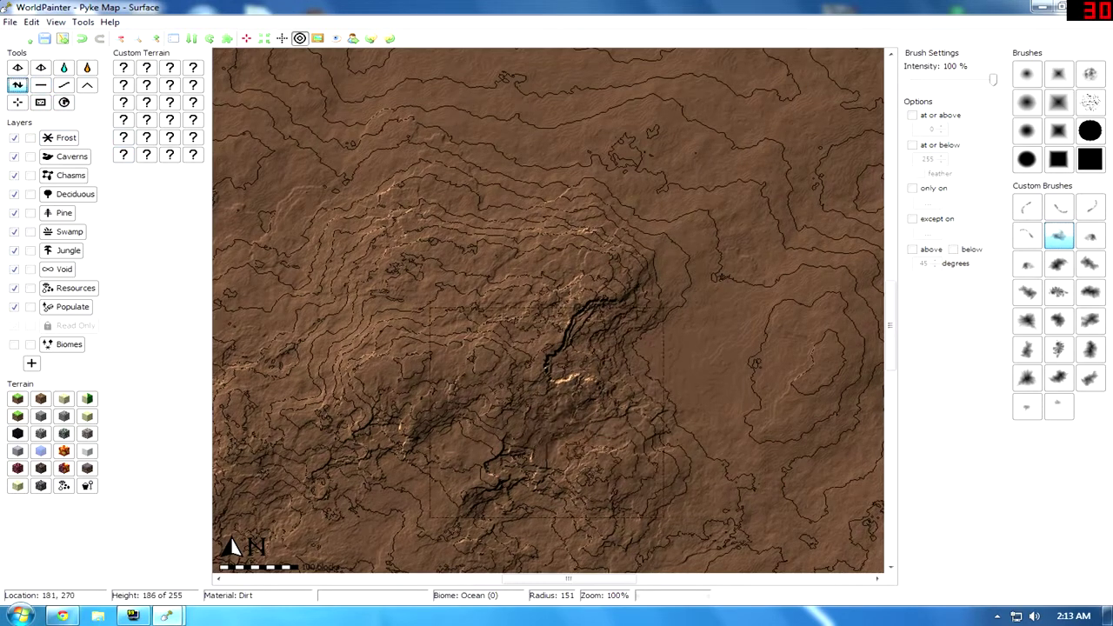
- Soften the cliff on the mountain's eastern slope with the Flatten tool, reducing the intensity to 8 % and finishing at 29 % with radius 133
{"action": "left_click", "coordinate": [41, 85]}
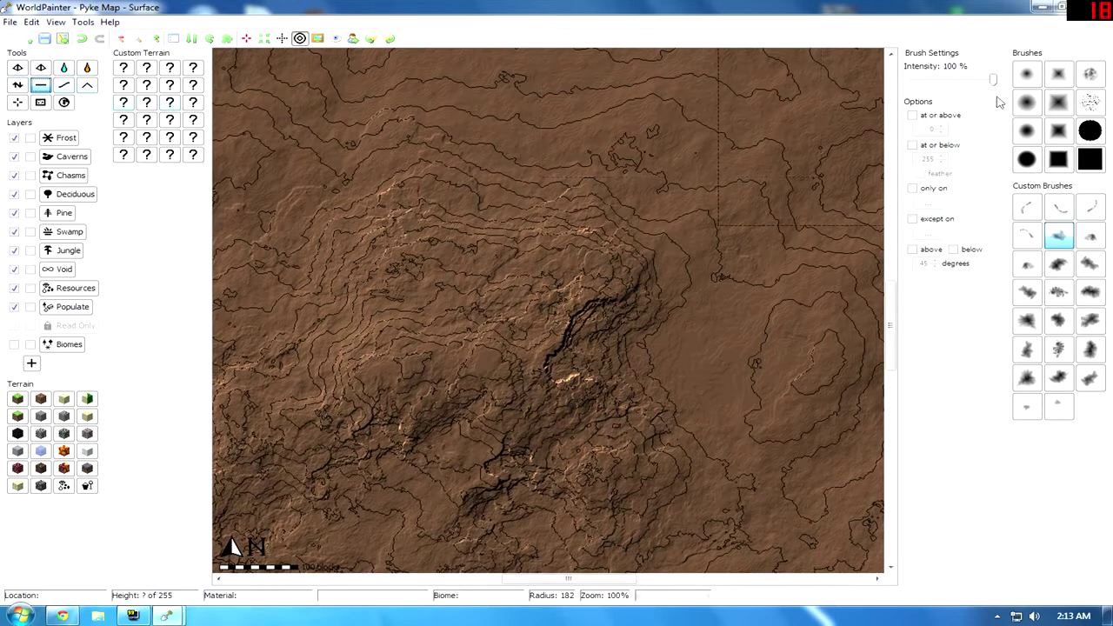
{"action": "left_click_drag", "start_coordinate": [993, 80], "coordinate": [973, 80]}
{"action": "scroll", "coordinate": [561, 361], "scroll_direction": "down", "scroll_amount": 7}
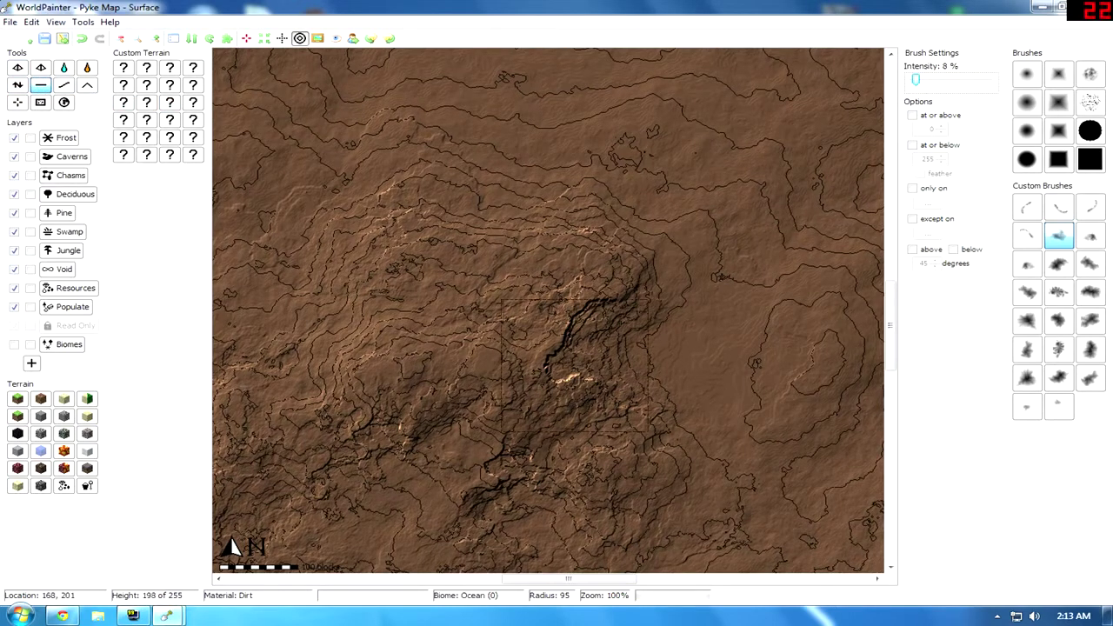
{"action": "scroll", "coordinate": [563, 359], "scroll_direction": "up", "scroll_amount": 3}
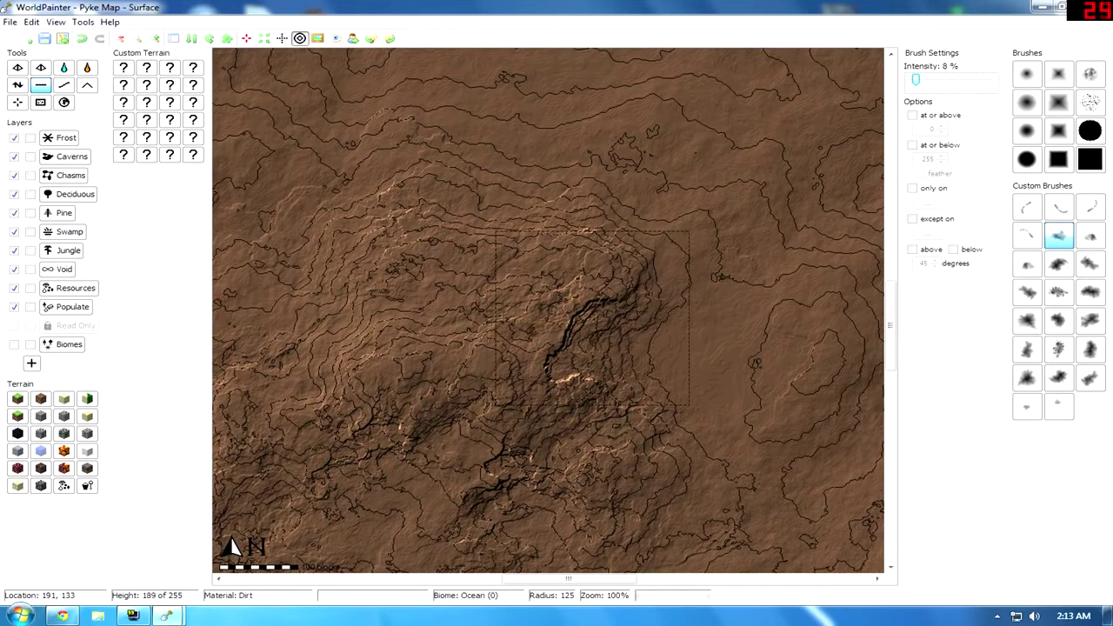
{"action": "scroll", "coordinate": [575, 356], "scroll_direction": "up", "scroll_amount": 4}
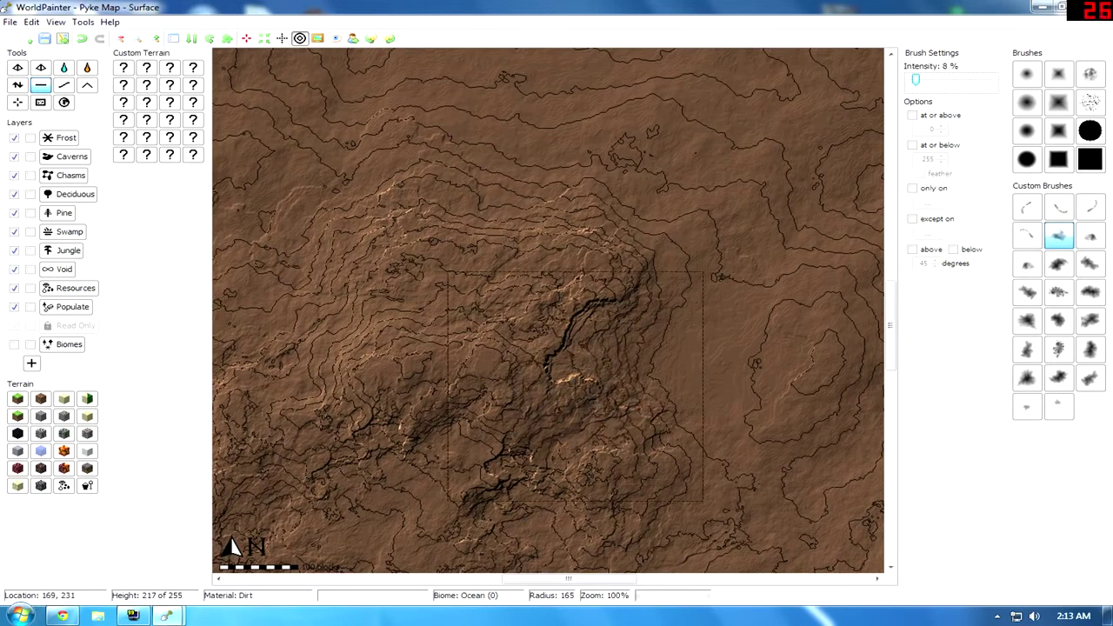
{"action": "scroll", "coordinate": [575, 361], "scroll_direction": "up", "scroll_amount": 1, "text": "ctrl"}
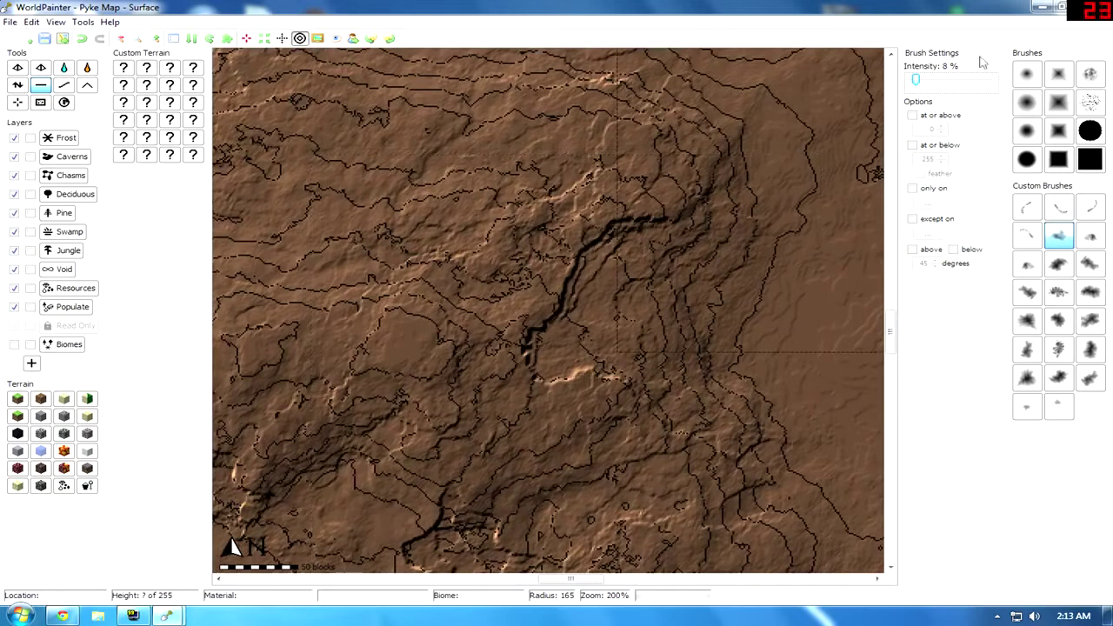
{"action": "scroll", "coordinate": [609, 374], "scroll_direction": "down", "scroll_amount": 2}
{"action": "mouse_move", "coordinate": [592, 370]}
{"action": "left_mouse_down"}
{"action": "mouse_move", "coordinate": [555, 333]}
{"action": "mouse_move", "coordinate": [604, 262]}
{"action": "mouse_move", "coordinate": [789, 396]}
{"action": "mouse_move", "coordinate": [764, 365]}
{"action": "left_mouse_up"}
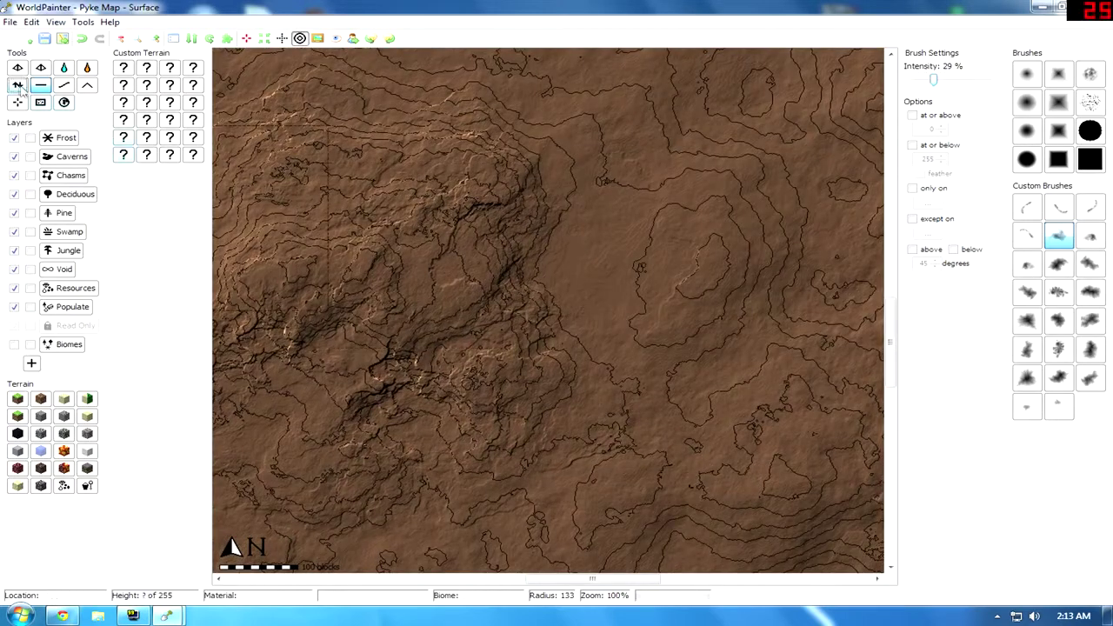
- Reshape the mountain's eastern slope with the Height tool, using the custom brush at radius 160 and 100 % intensity
{"action": "left_click", "coordinate": [21, 90]}
{"action": "scroll", "coordinate": [499, 267], "scroll_direction": "up", "scroll_amount": 2}
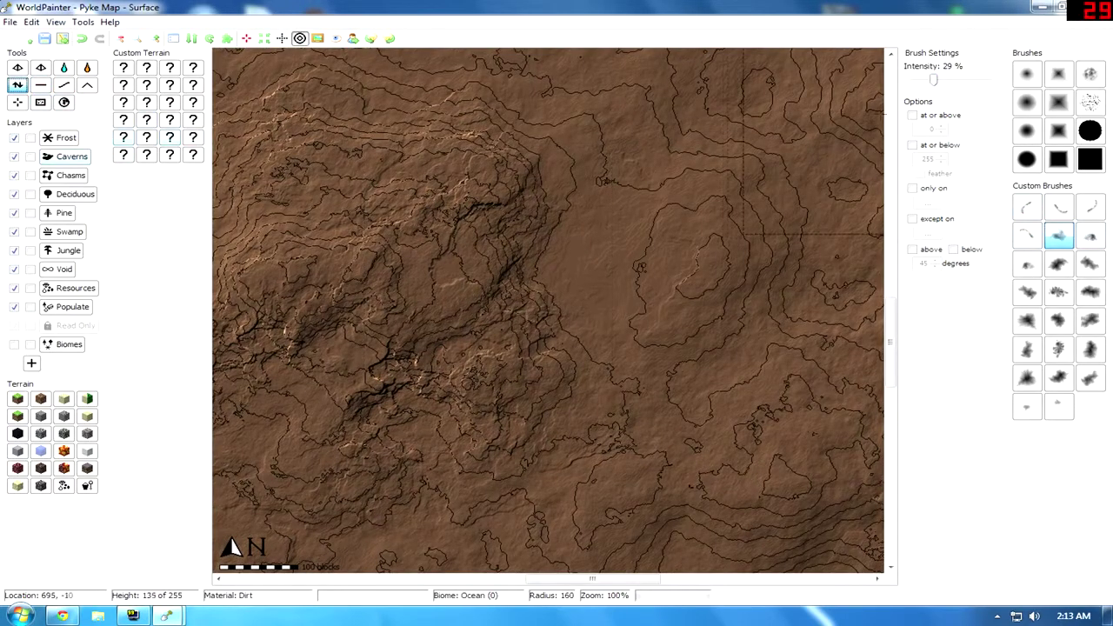
{"action": "left_click_drag", "start_coordinate": [933, 79], "coordinate": [1004, 82]}
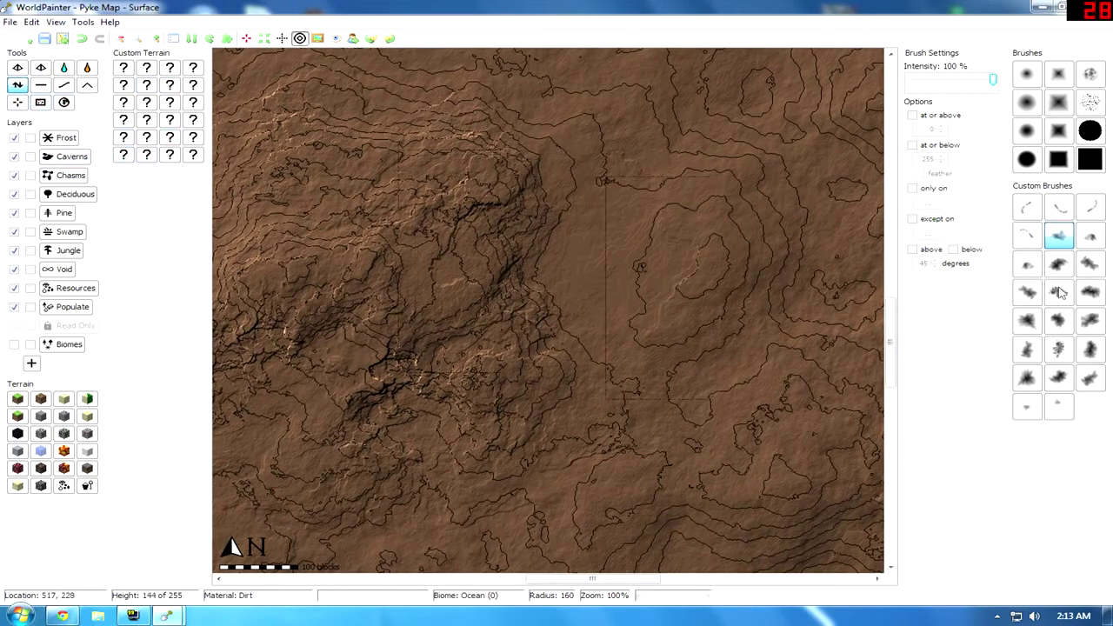
{"action": "left_click", "coordinate": [1058, 237]}
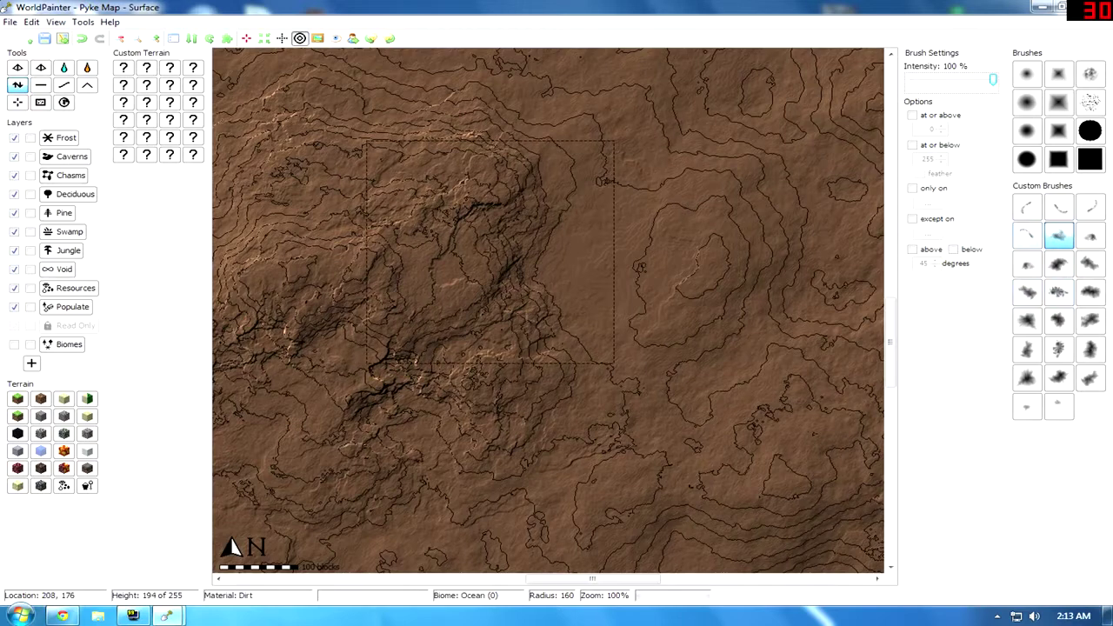
{"action": "left_click_drag", "start_coordinate": [485, 246], "coordinate": [502, 300]}
- Inspect the mountain's softened eastern slope in the 3D view, and return to the map at 50 % zoom around the mountain's western side
{"action": "mouse_move", "coordinate": [167, 616]}
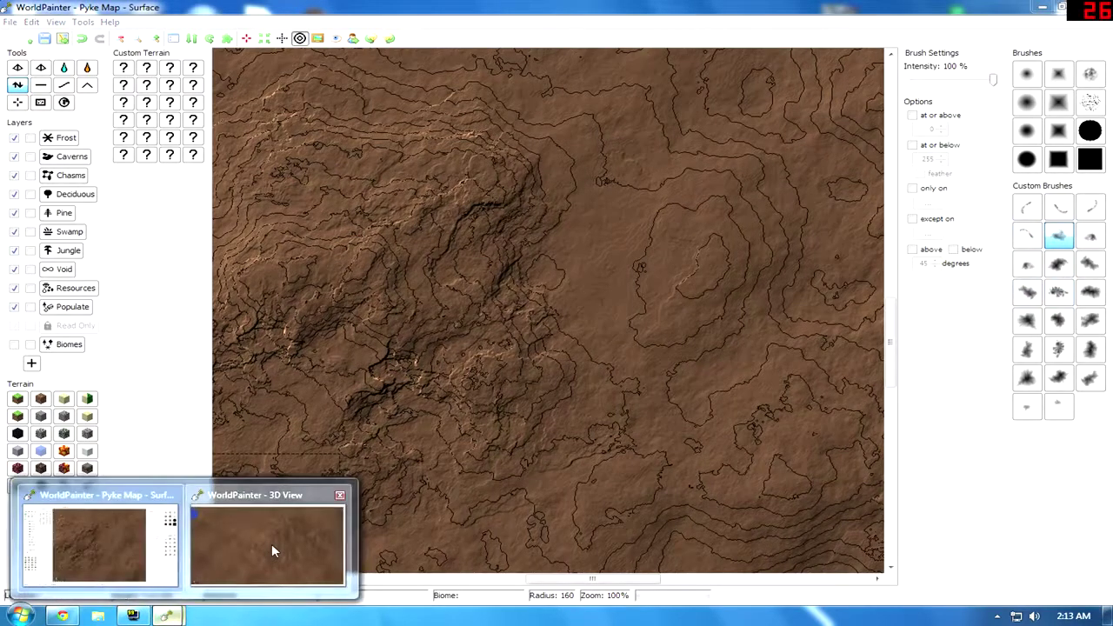
{"action": "left_click", "coordinate": [271, 544]}
{"action": "left_click_drag", "start_coordinate": [494, 381], "coordinate": [474, 426]}
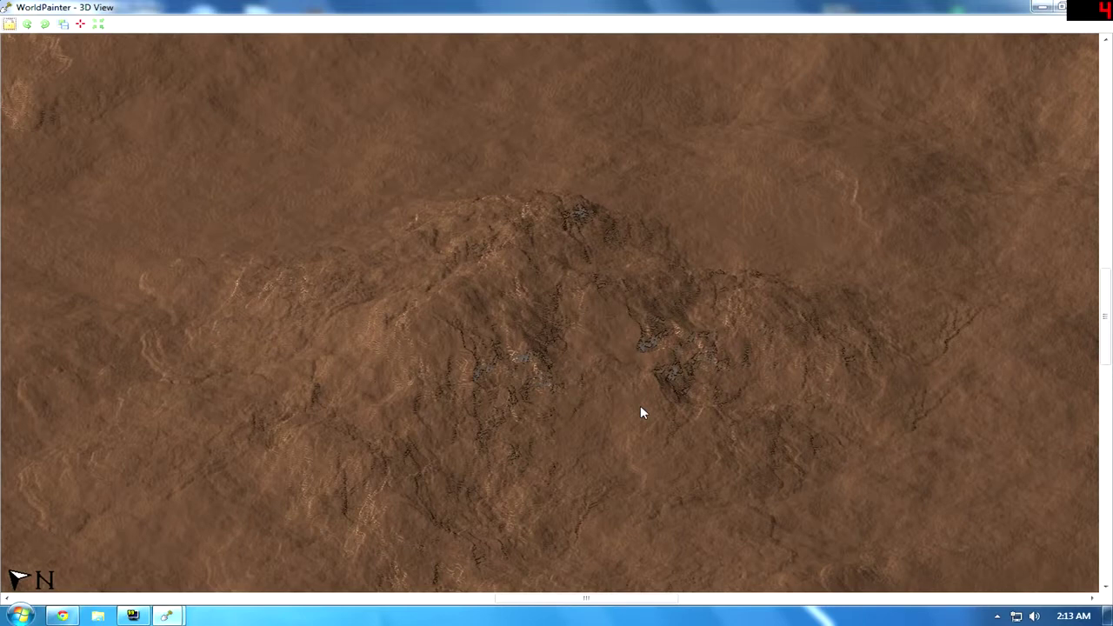
{"action": "left_click_drag", "start_coordinate": [551, 393], "coordinate": [556, 314]}
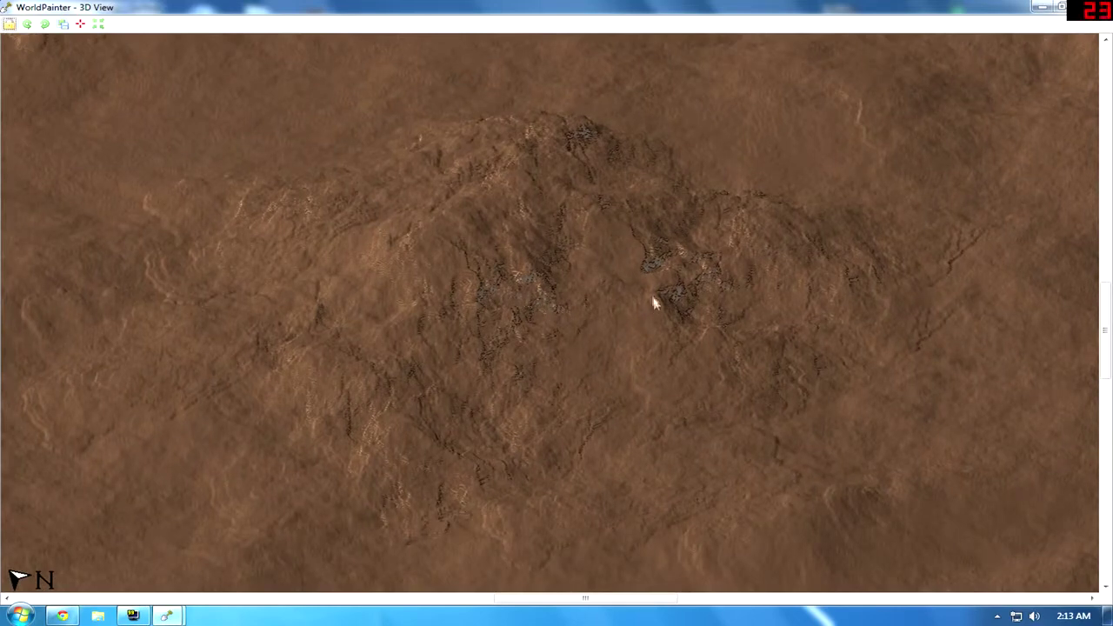
{"action": "left_click", "coordinate": [1042, 8]}
{"action": "scroll", "coordinate": [614, 327], "scroll_direction": "down", "scroll_amount": 1, "text": "ctrl"}
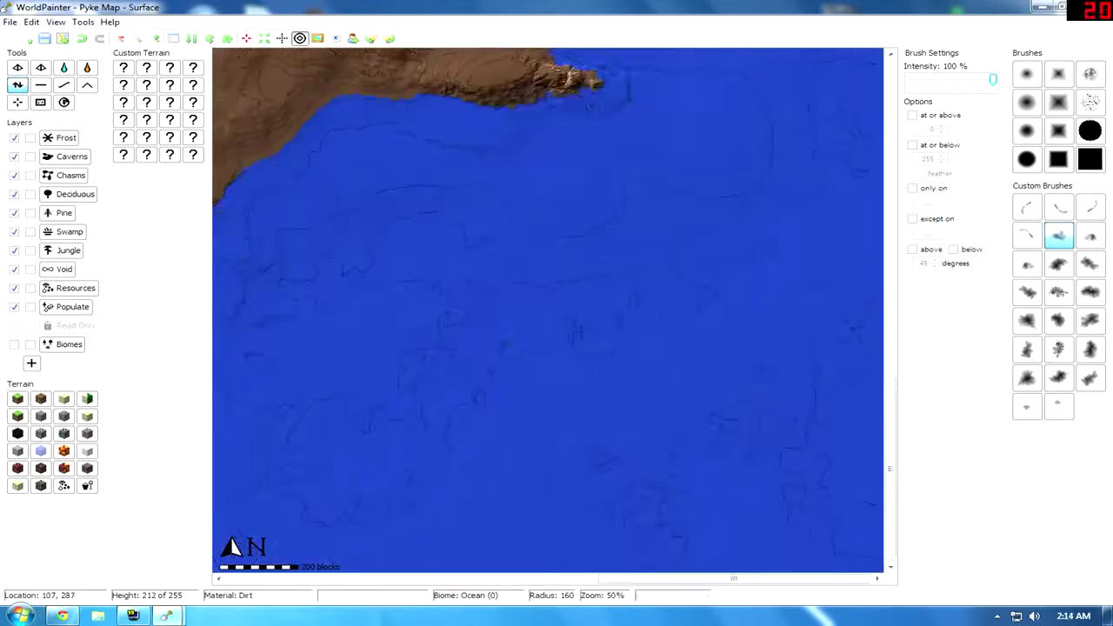
{"action": "middle_click_drag", "start_coordinate": [462, 321], "coordinate": [522, 373]}
{"action": "middle_click_drag", "start_coordinate": [559, 275], "coordinate": [637, 254]}
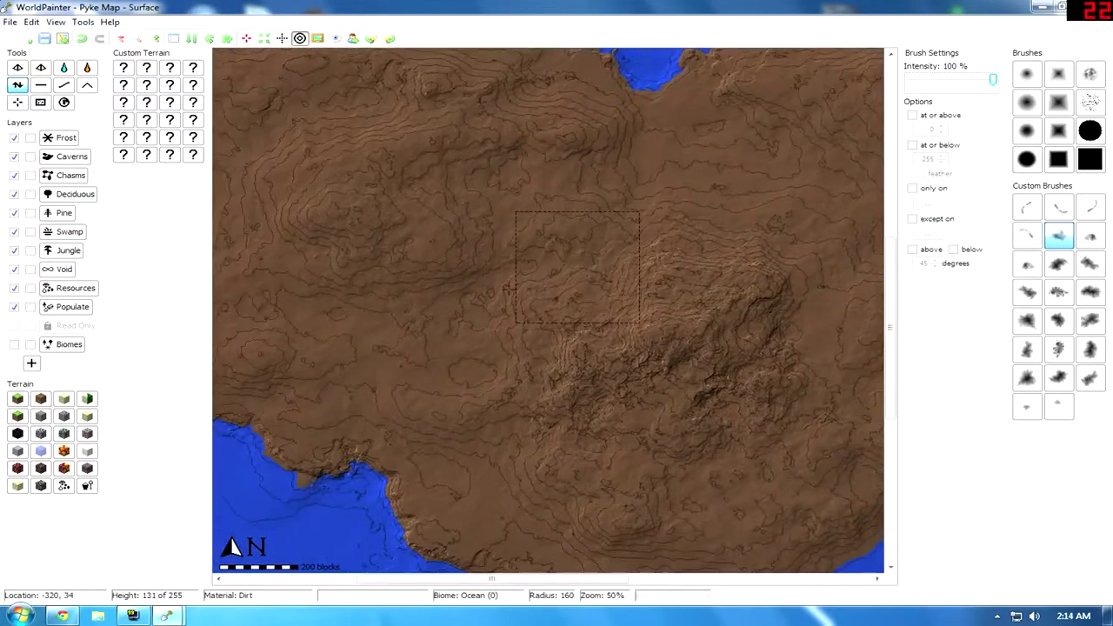